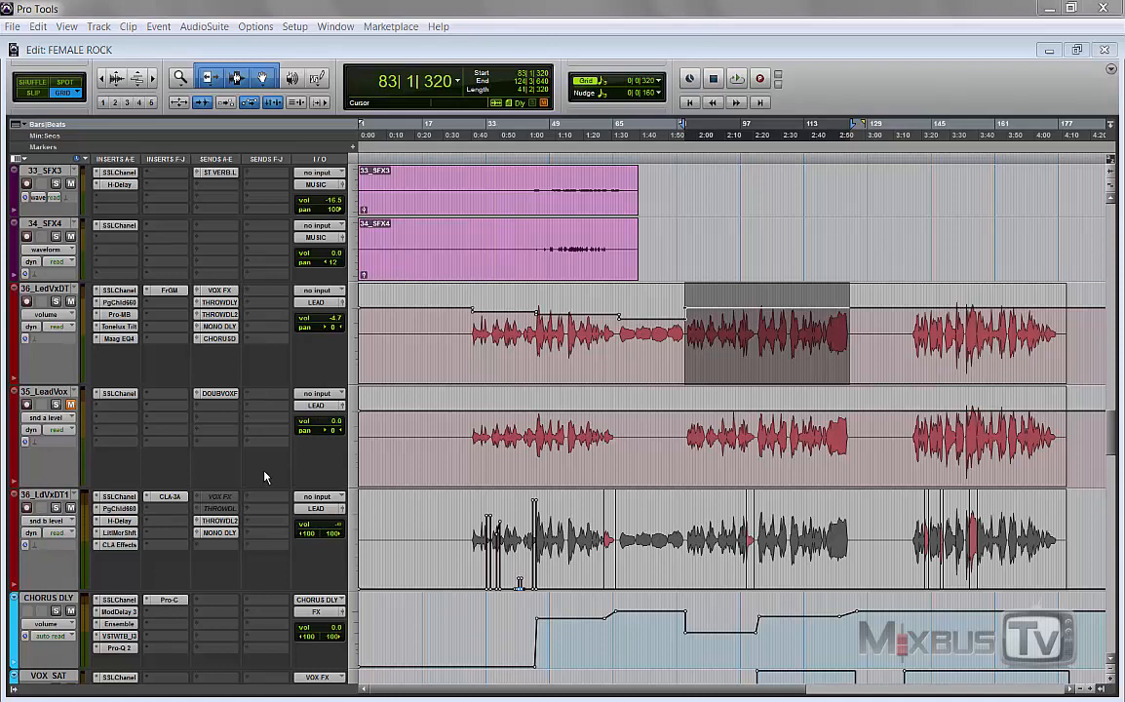
Audition the selected lead vocal passage, first within the mix and again with the 36_LeadVoxDT track soloed.
click(233, 457)
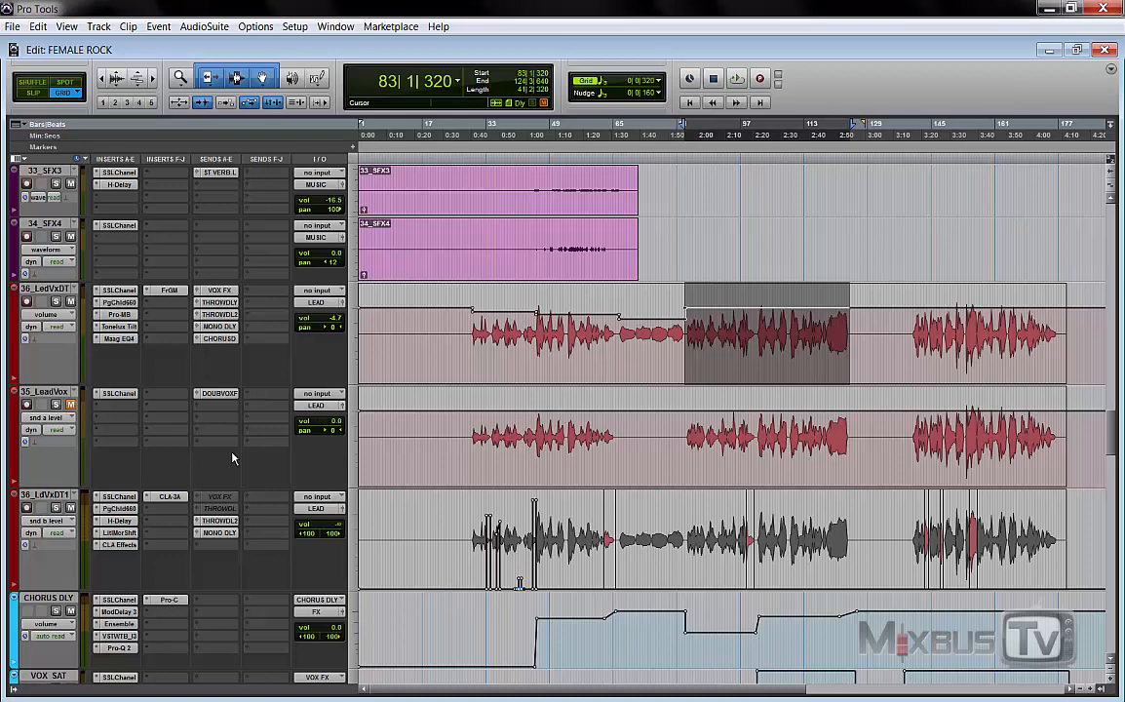
key(space)
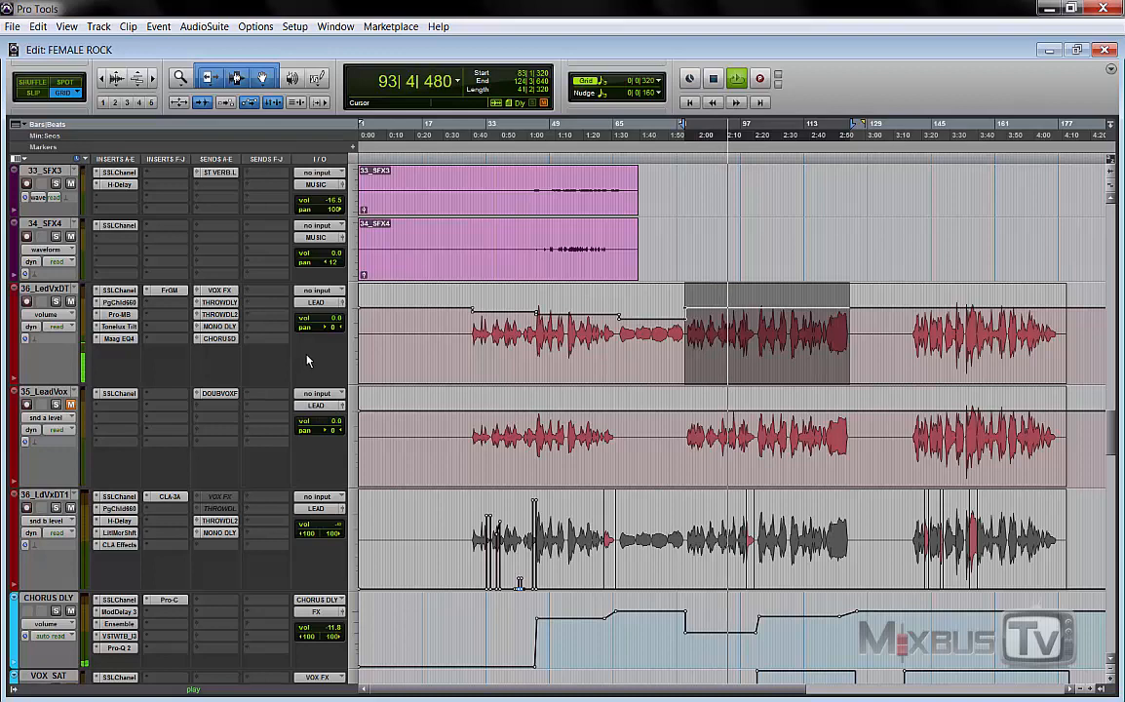
key(space)
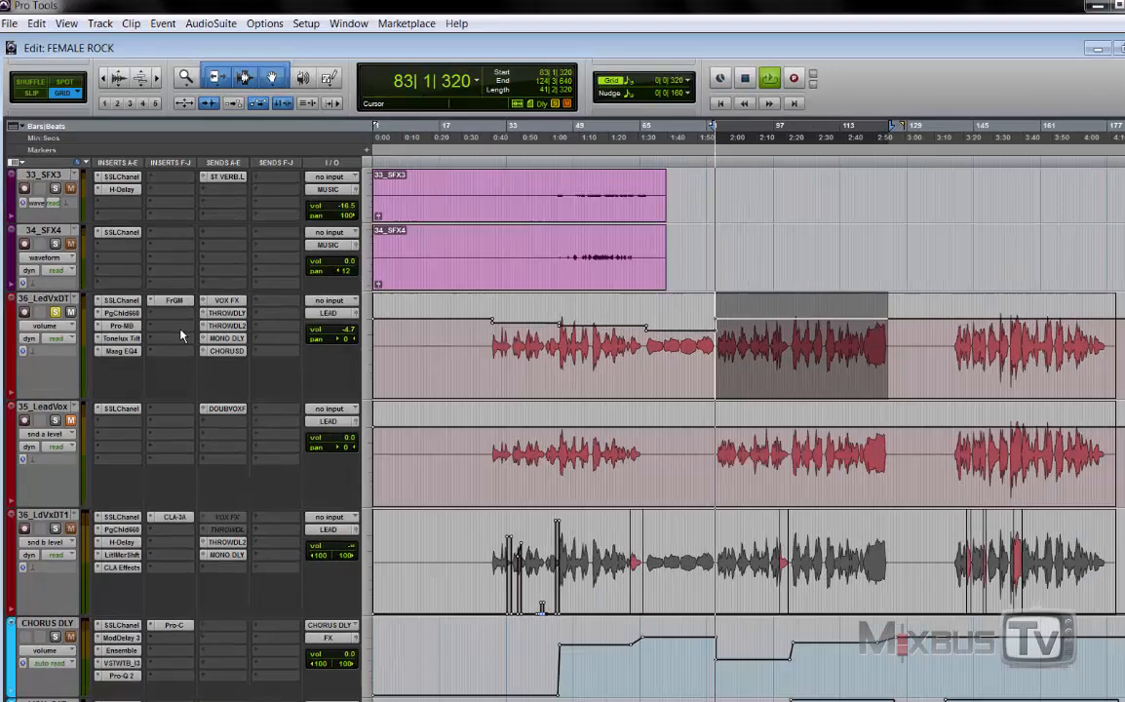
key(space)
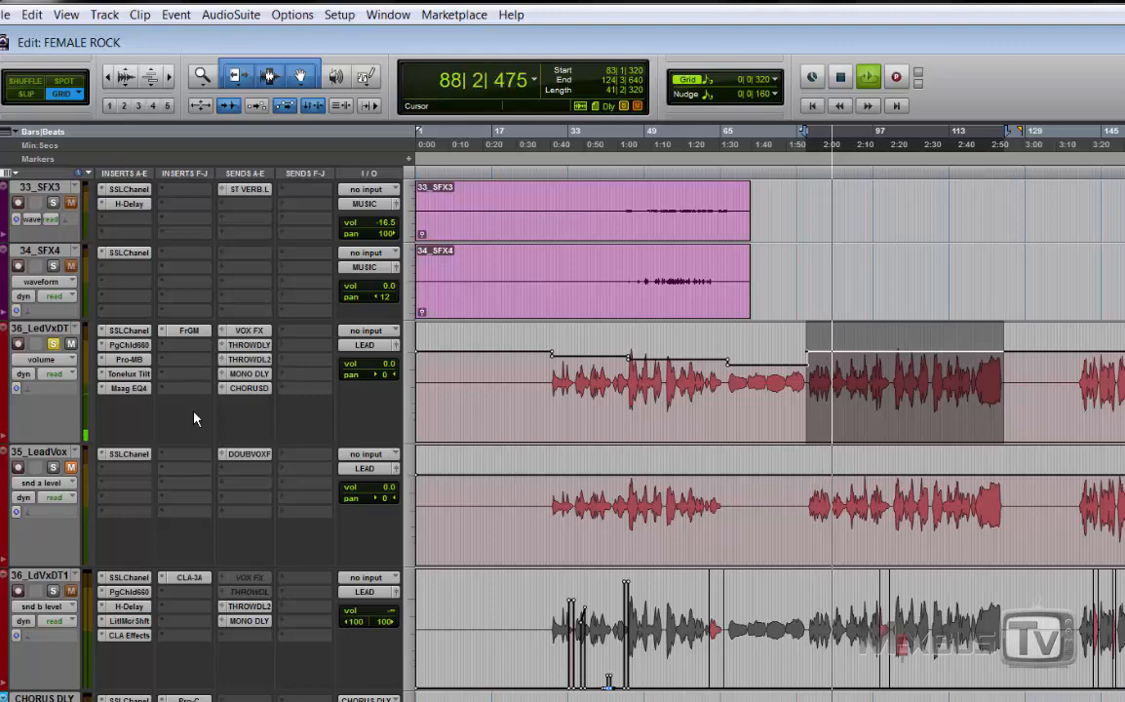
key(space)
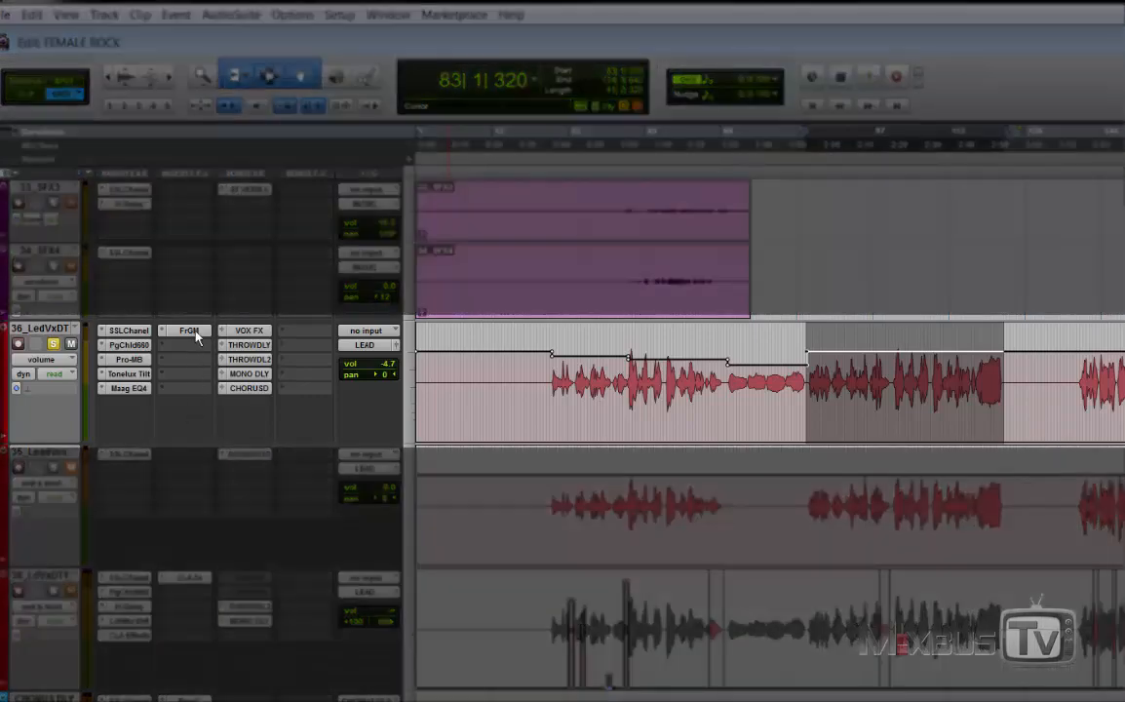
Bypass all six inserts on 36_LeadVoxDT: FrGM, Maag EQ4, Tonelux Tilt, Pro-MB, PgChld660 and SSLChanel.
ctrl+click(196, 332)
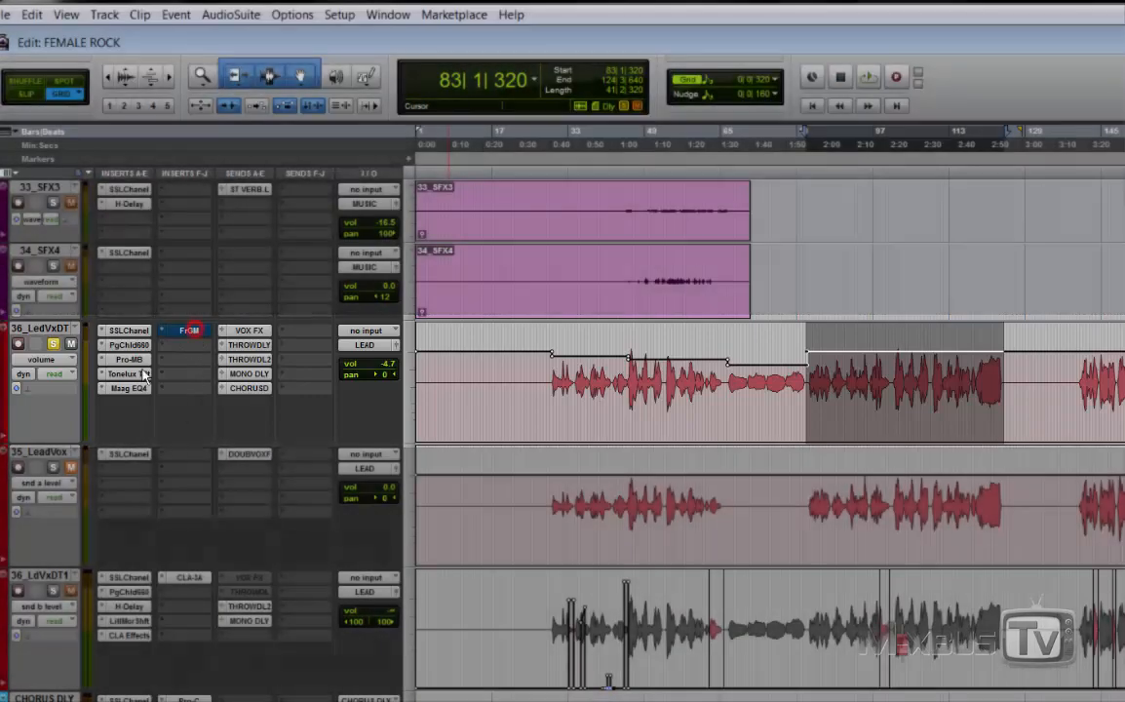
ctrl+click(120, 390)
ctrl+click(125, 375)
ctrl+click(125, 360)
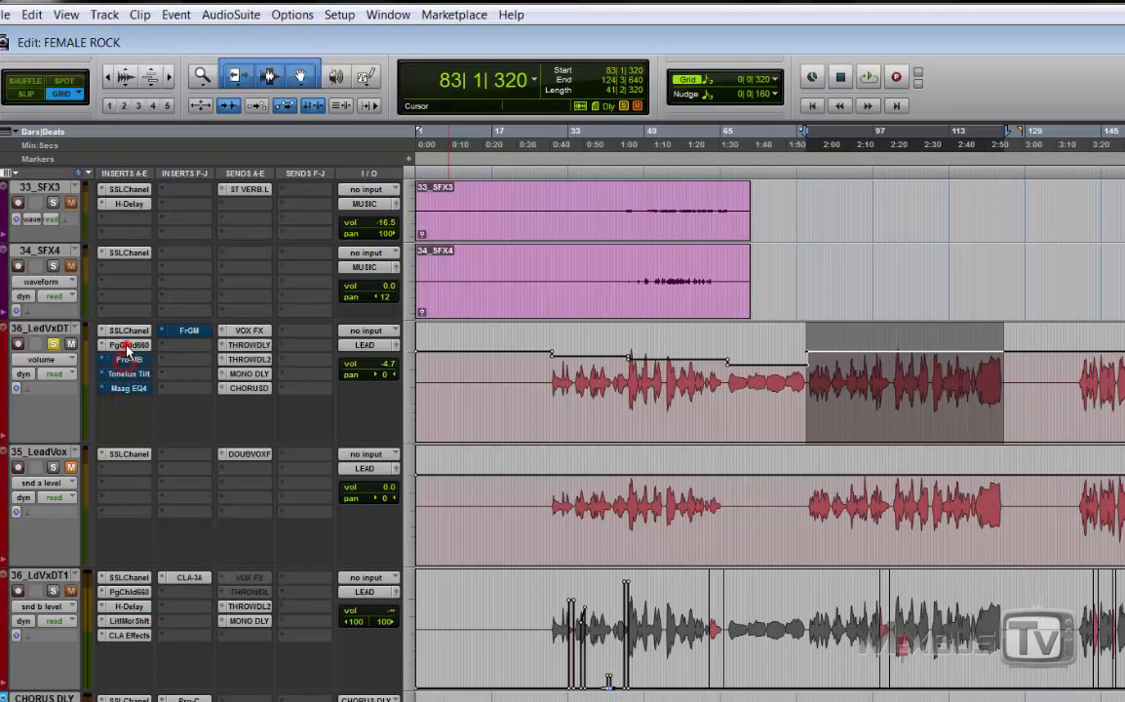
ctrl+click(125, 345)
ctrl+click(127, 330)
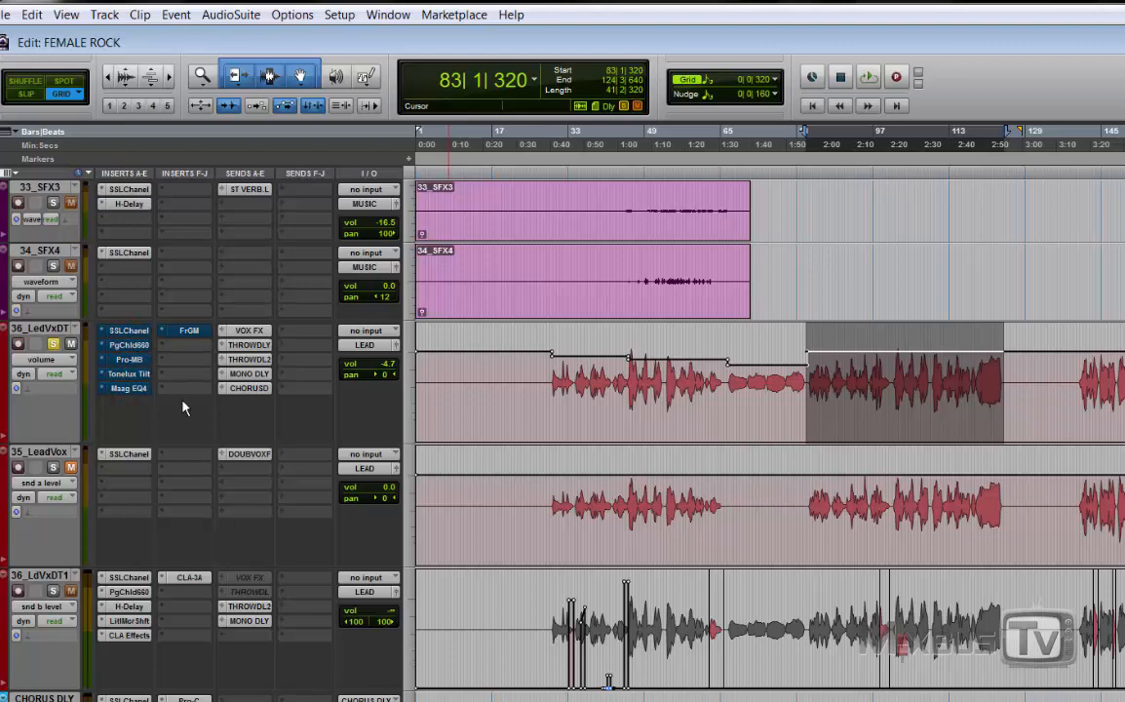
Play the selected vocal passage twice to hear the soloed 36_LeadVoxDT track without its insert processing.
key(space)
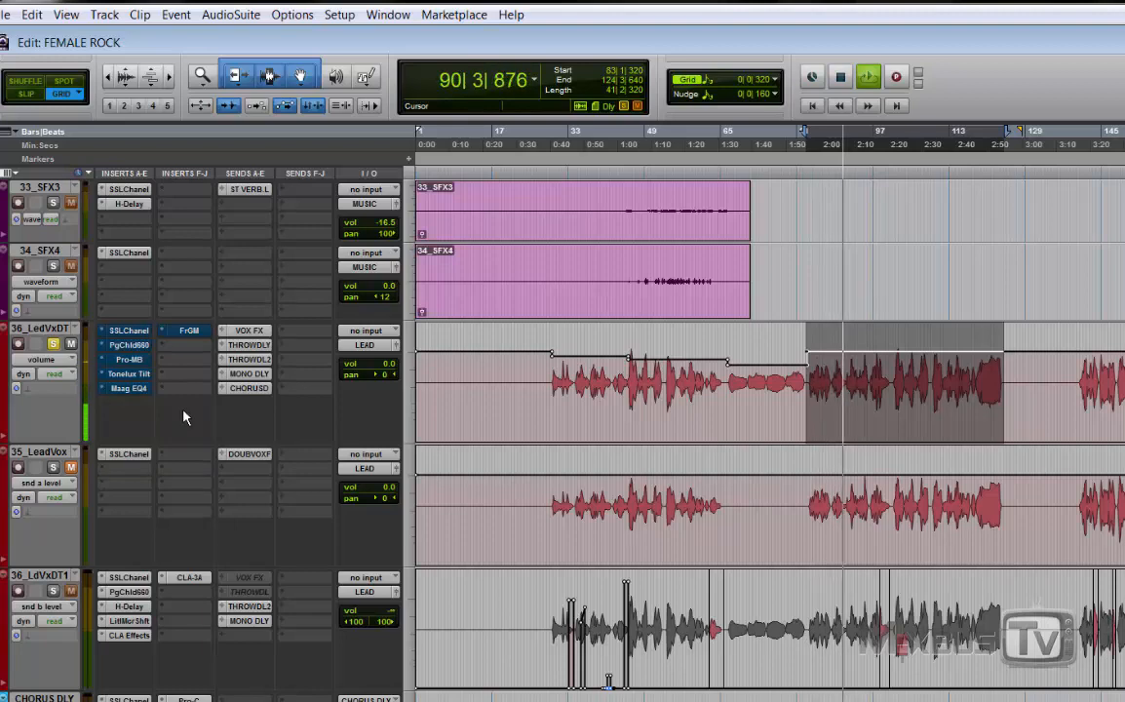
key(space)
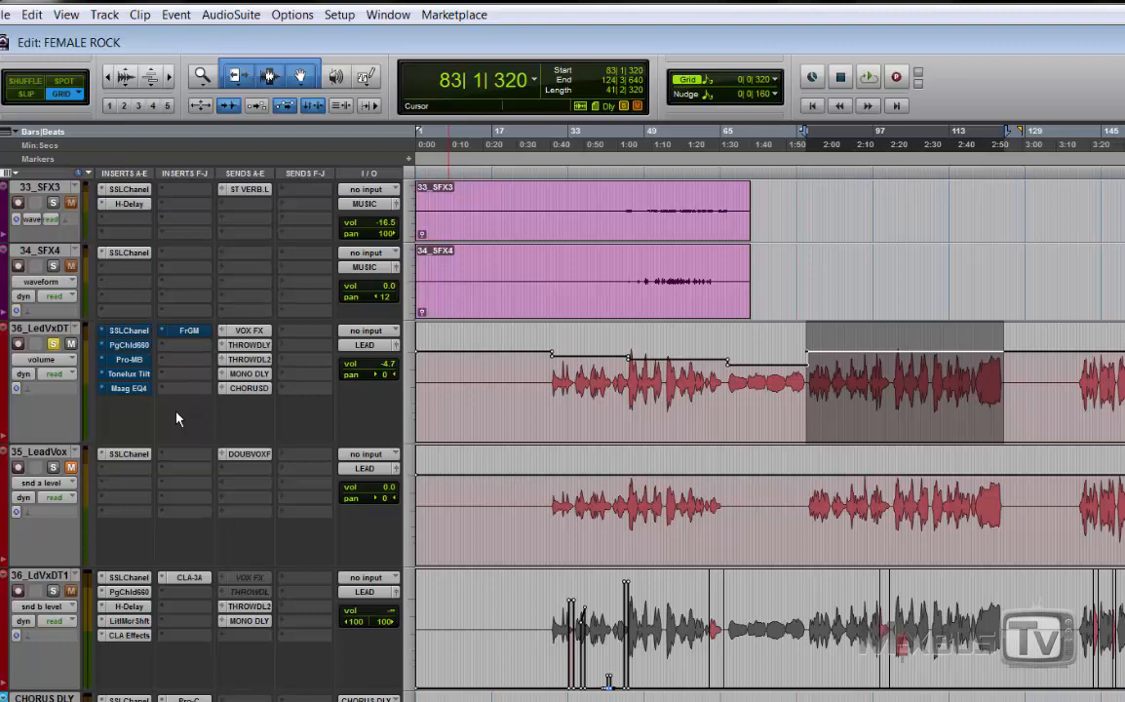
key(space)
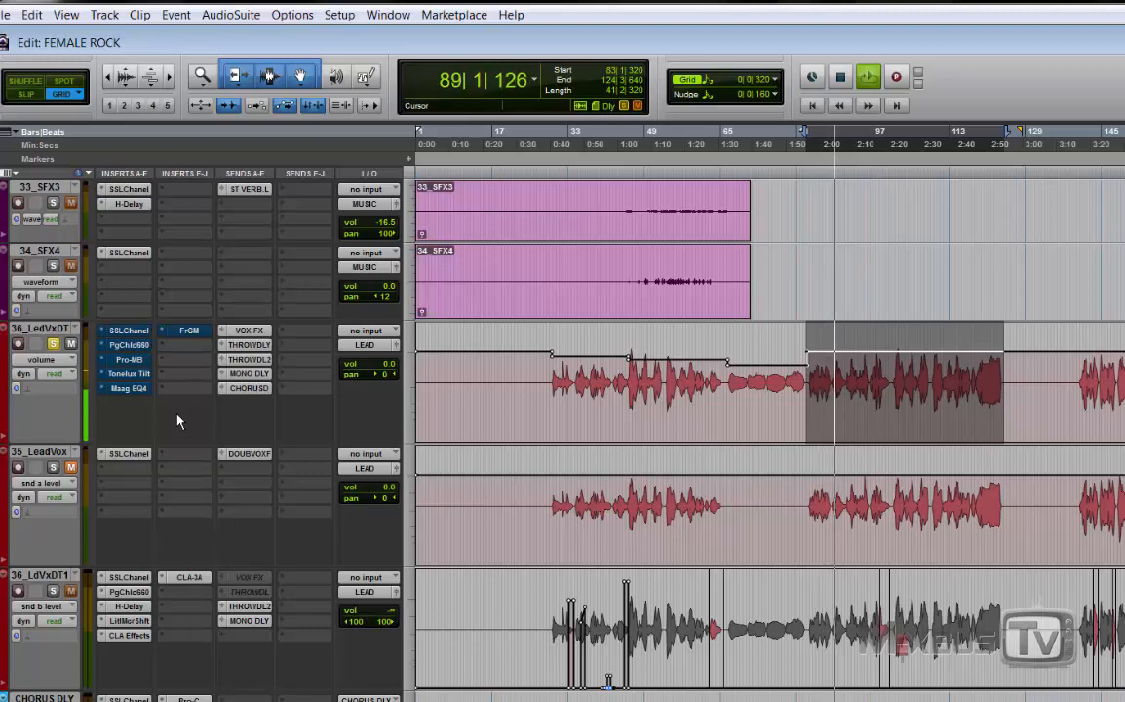
key(space)
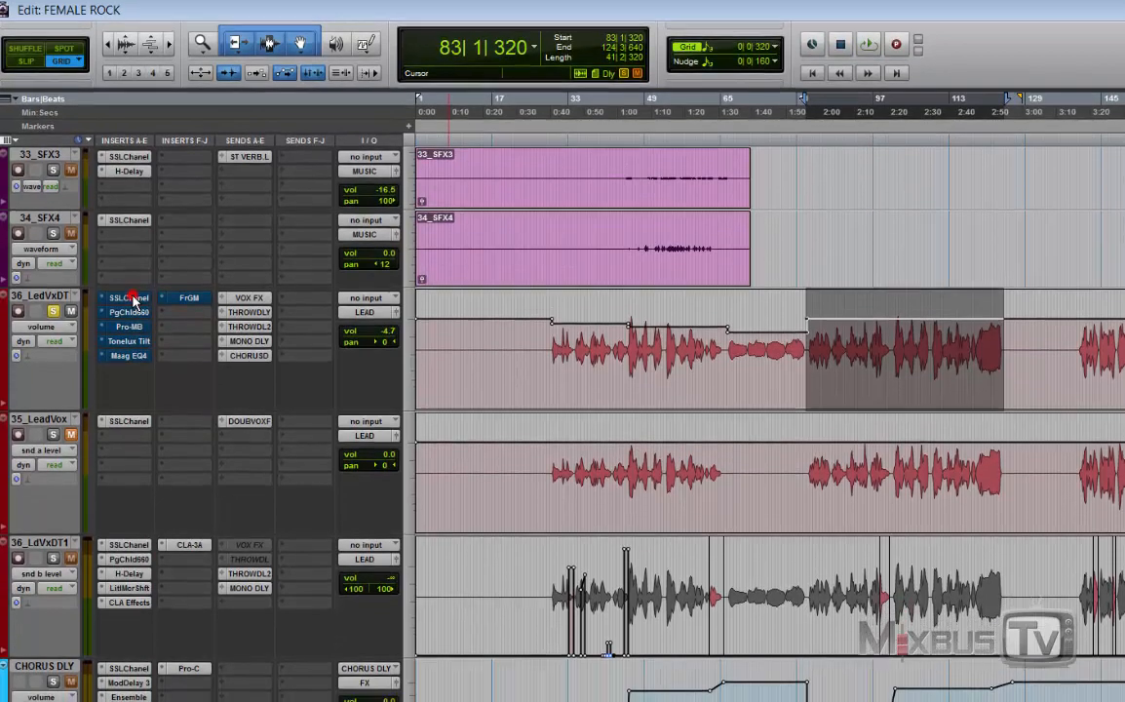
Open the SSLChannel insert on 36_LeadVoxDT and examine its high-mid EQ gain and frequency, compression ratio and threshold settings.
click(129, 331)
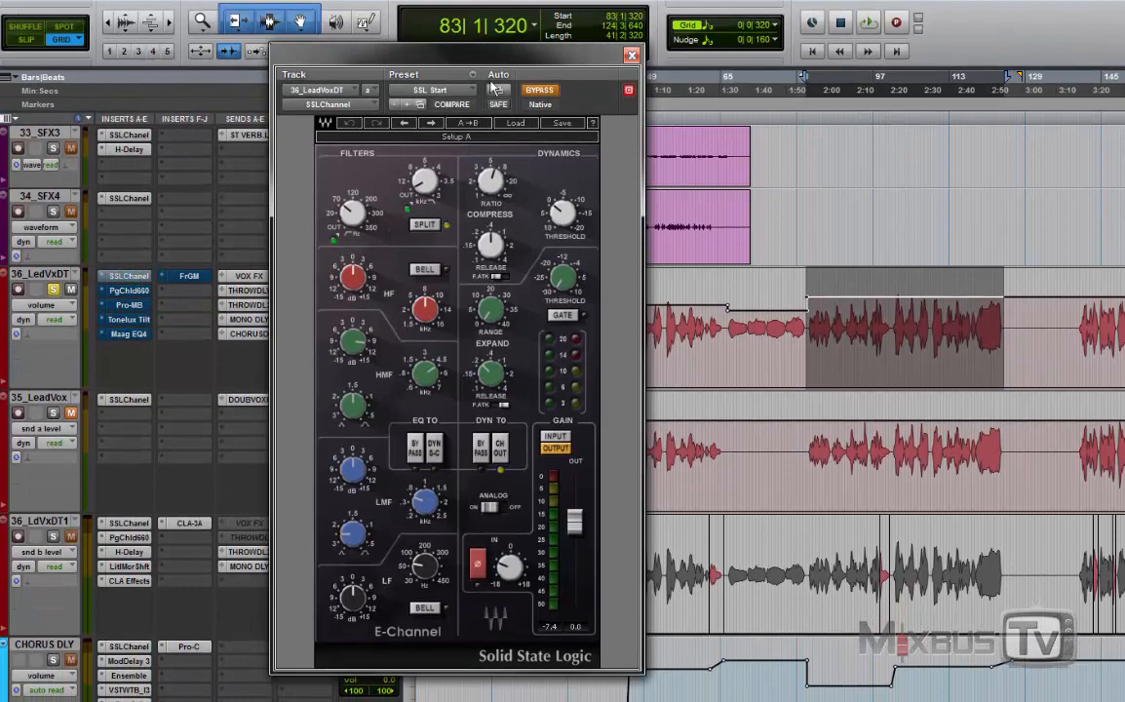
drag(494, 60, 569, 72)
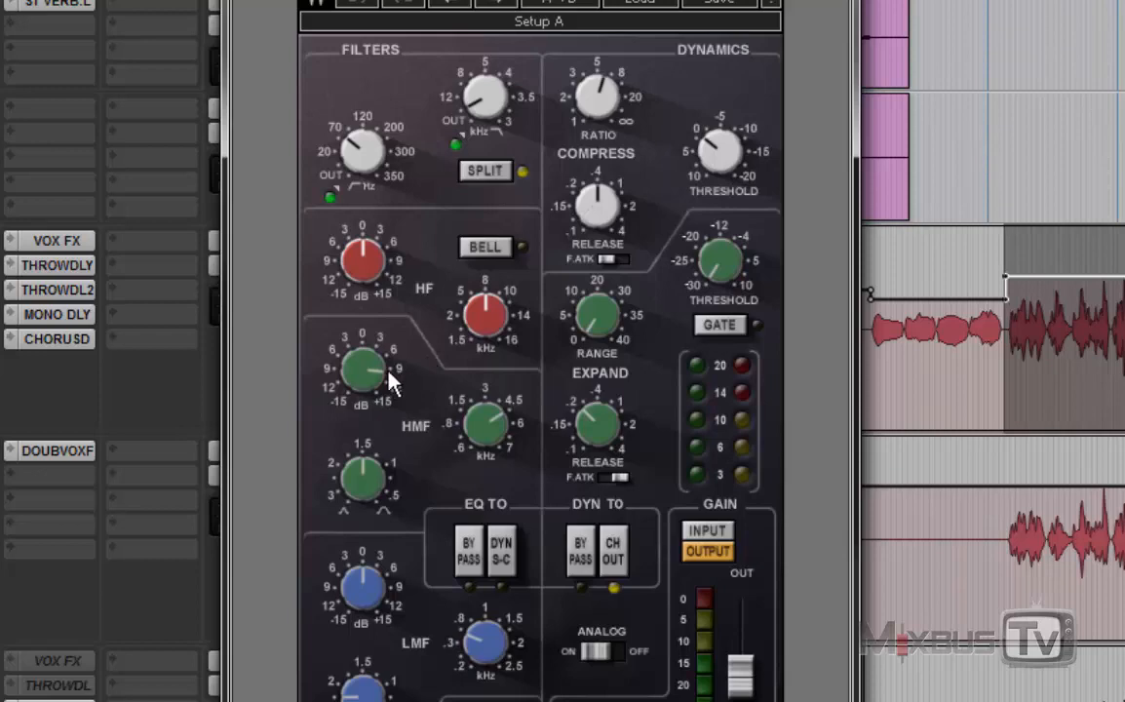
mouse_move(363, 392)
mouse_move(476, 436)
drag(476, 436, 438, 361)
drag(370, 386, 382, 399)
drag(610, 118, 604, 109)
drag(719, 151, 720, 151)
Demonstrate the SSL channel's dynamics CH OUT routing and filter SPLIT switches by toggling them.
click(626, 556)
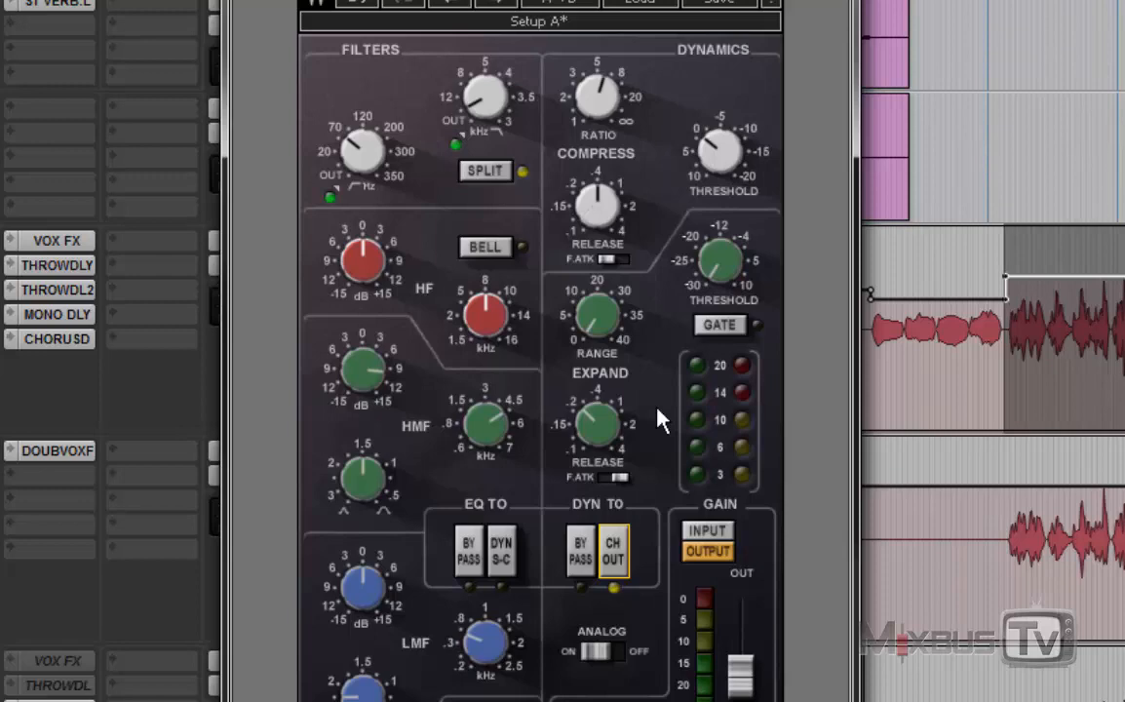
click(624, 556)
click(493, 179)
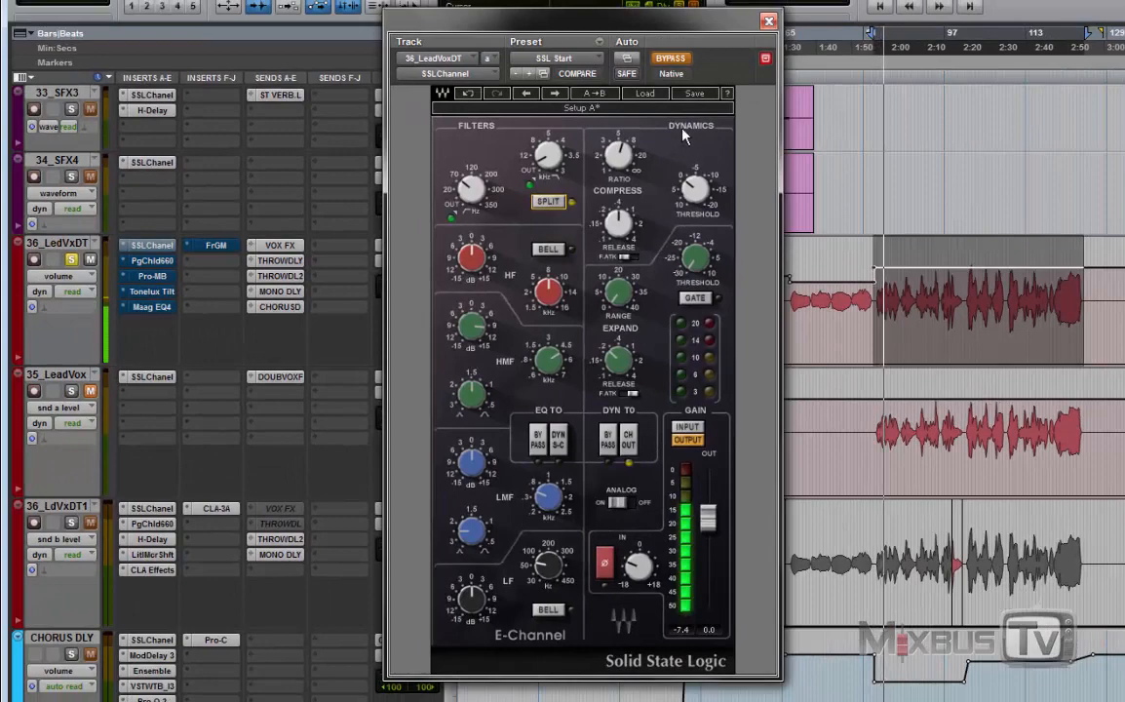
Compare the lead vocal with and without the SSL channel during playback, leaving the plug-in active.
click(667, 59)
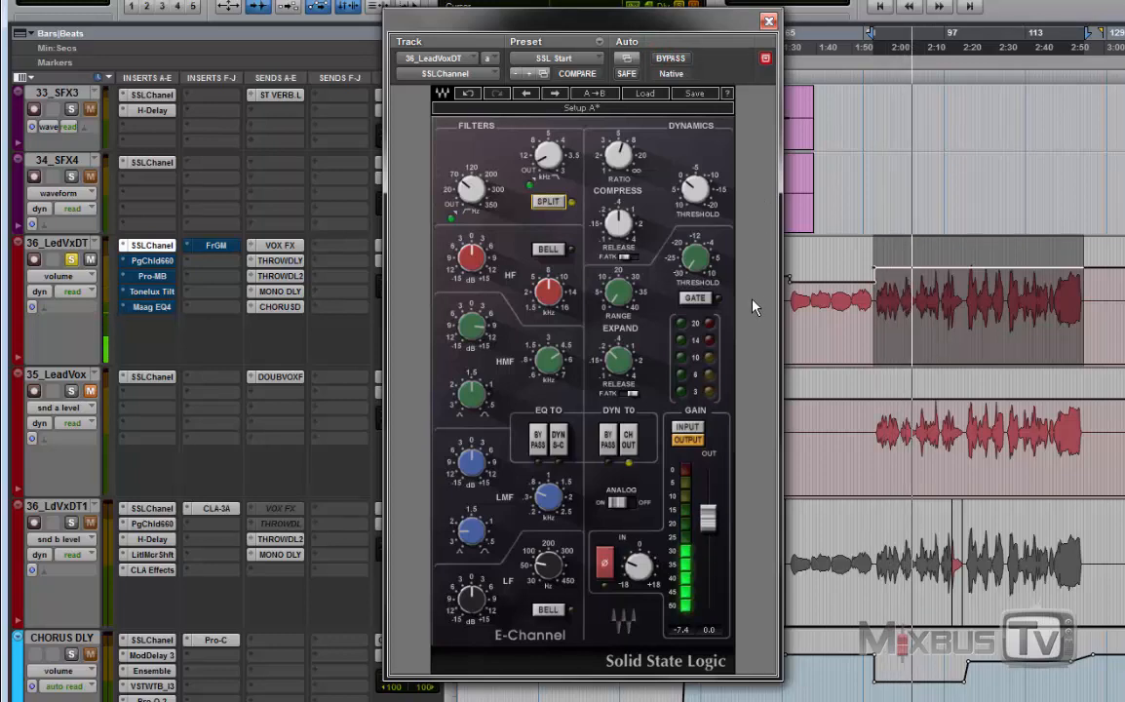
click(677, 60)
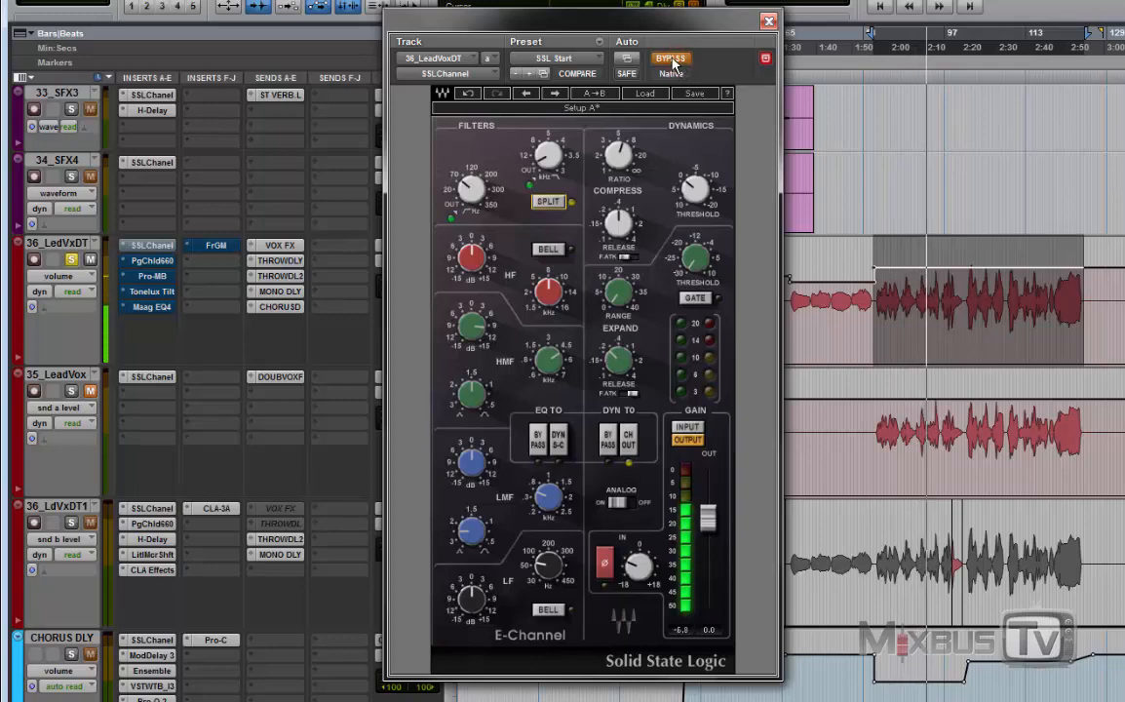
click(673, 60)
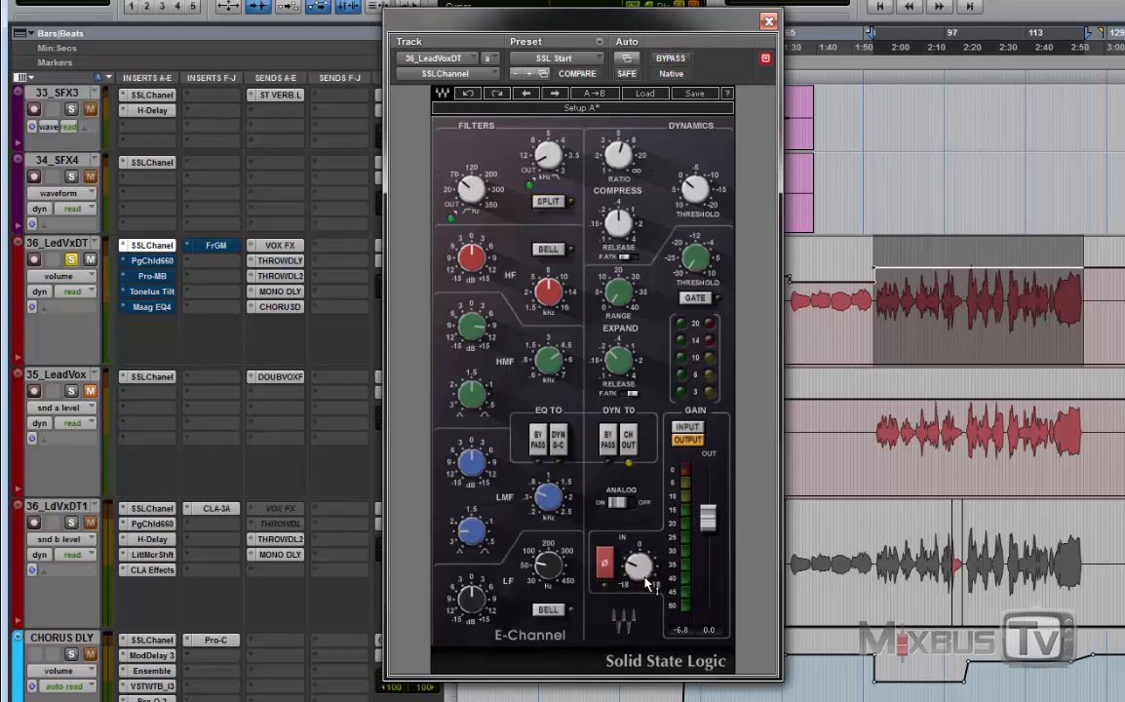
mouse_move(648, 583)
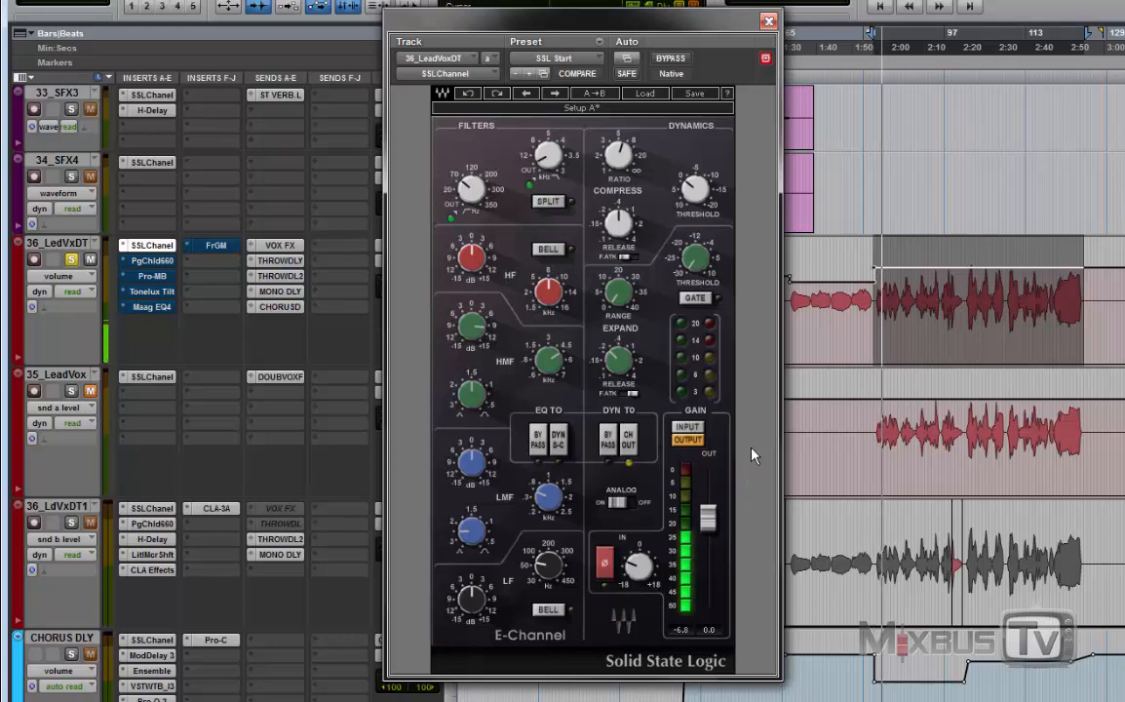
click(677, 60)
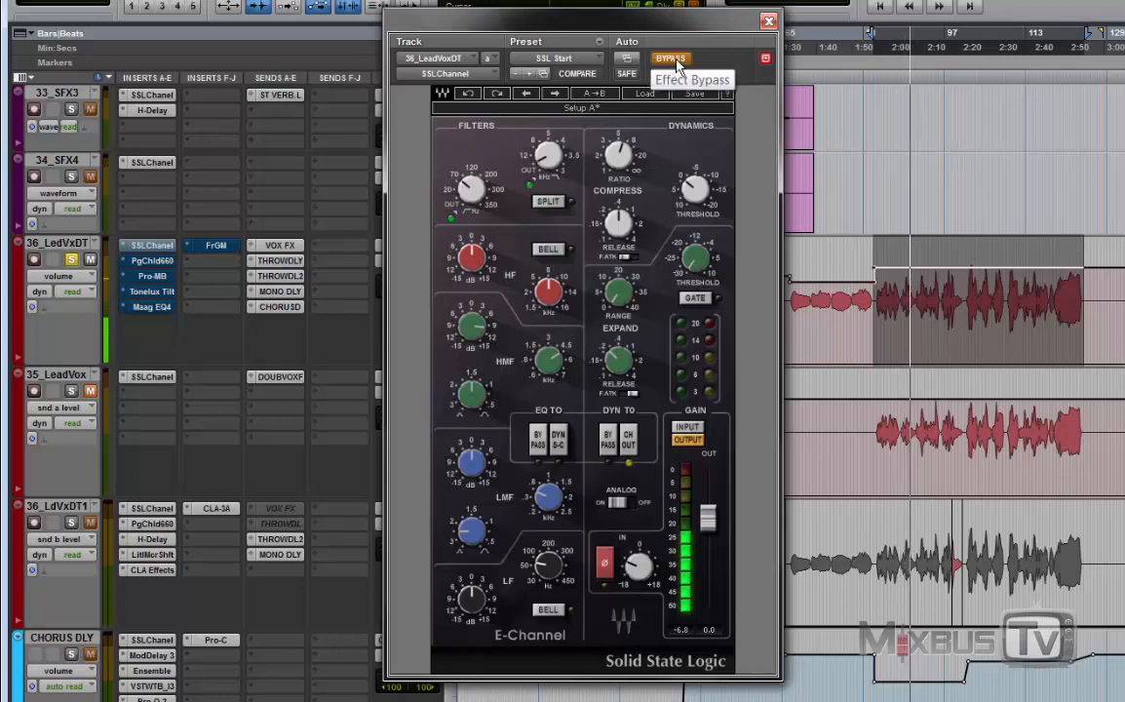
click(677, 60)
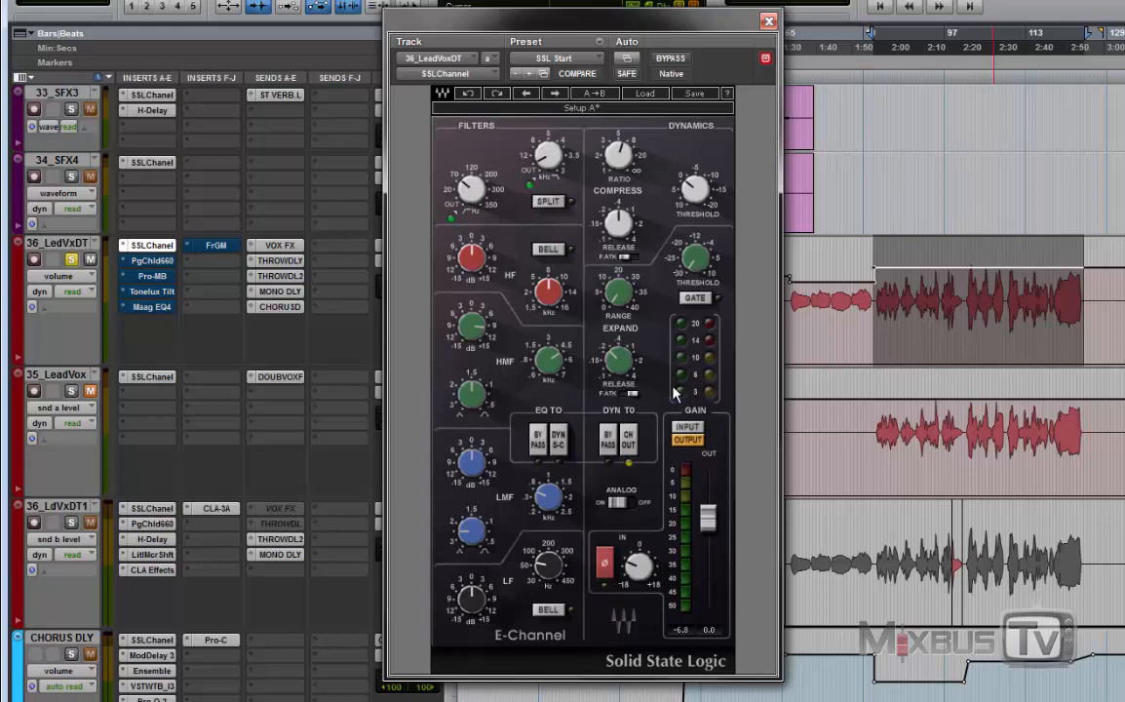
Toggle the SSL channel's dynamics CH OUT routing off and back on, and enable SPLIT for the filters.
mouse_move(563, 367)
click(760, 375)
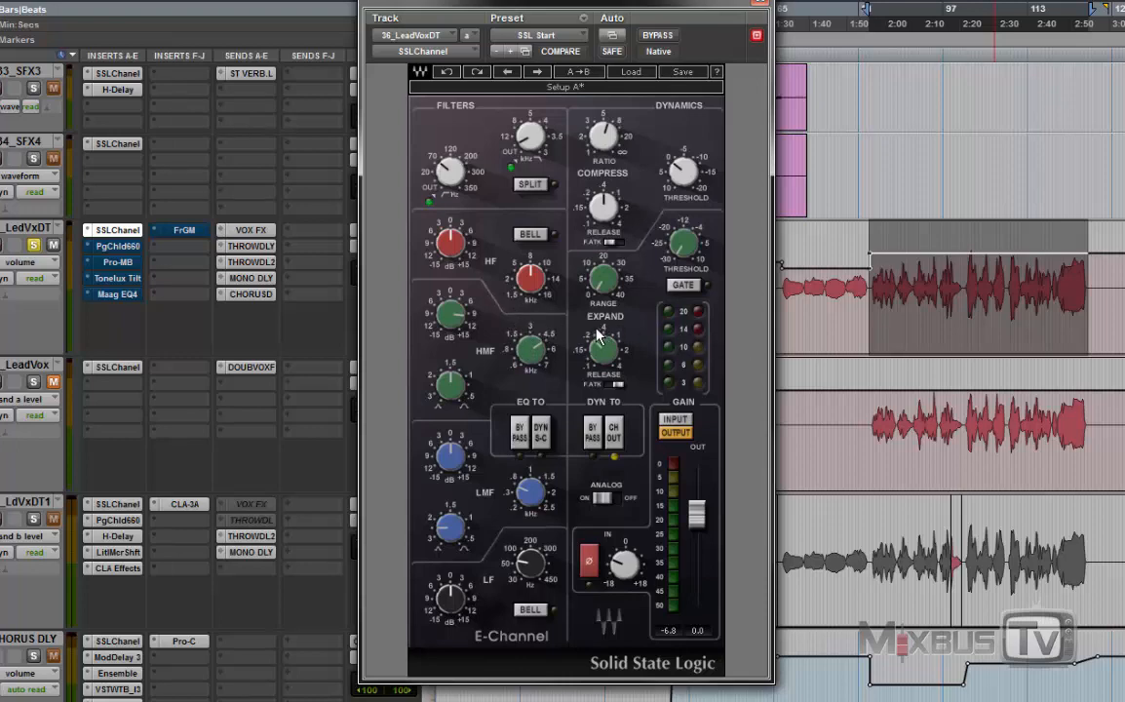
click(614, 433)
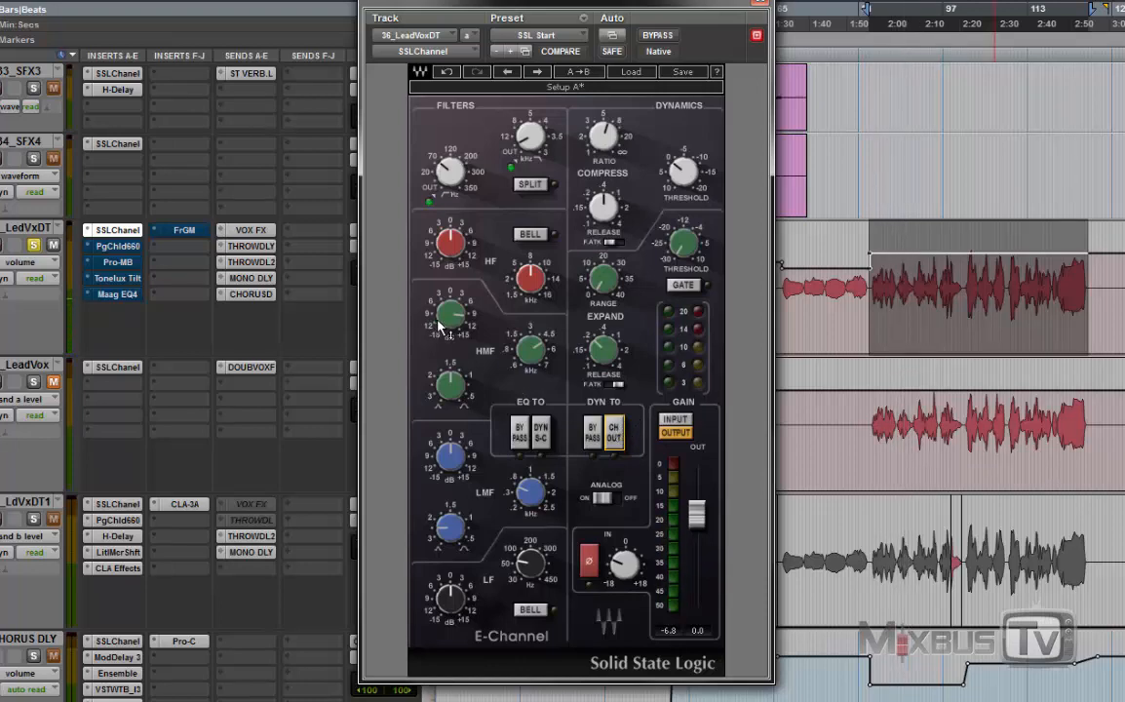
click(608, 435)
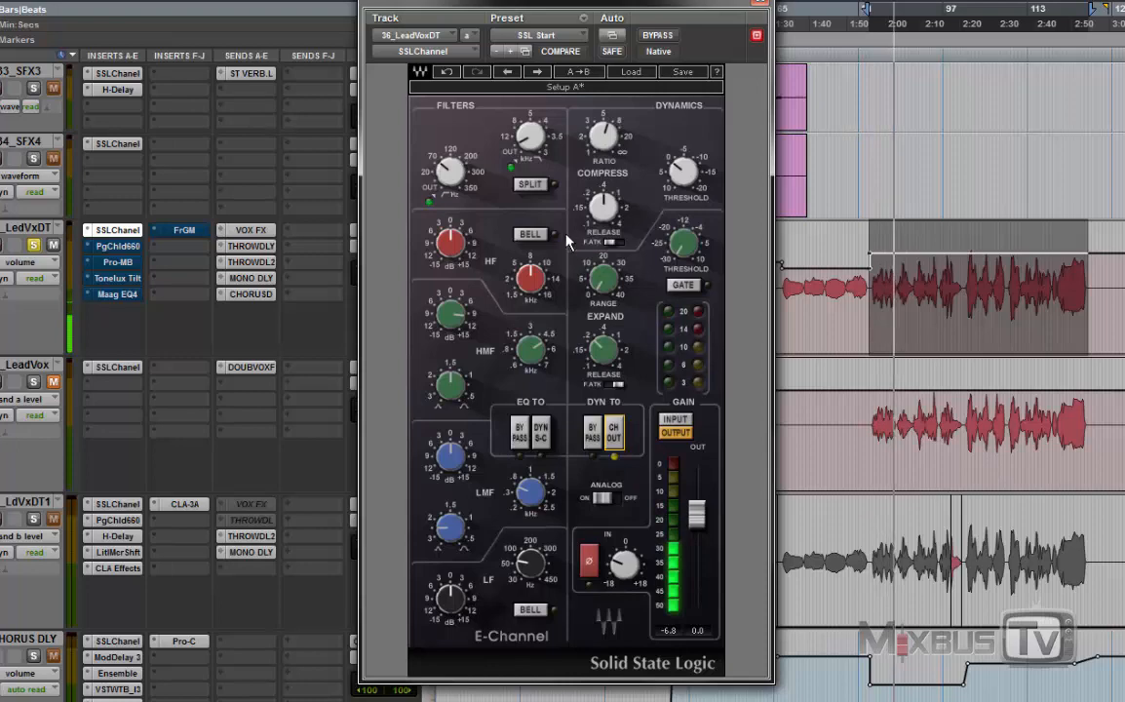
click(530, 185)
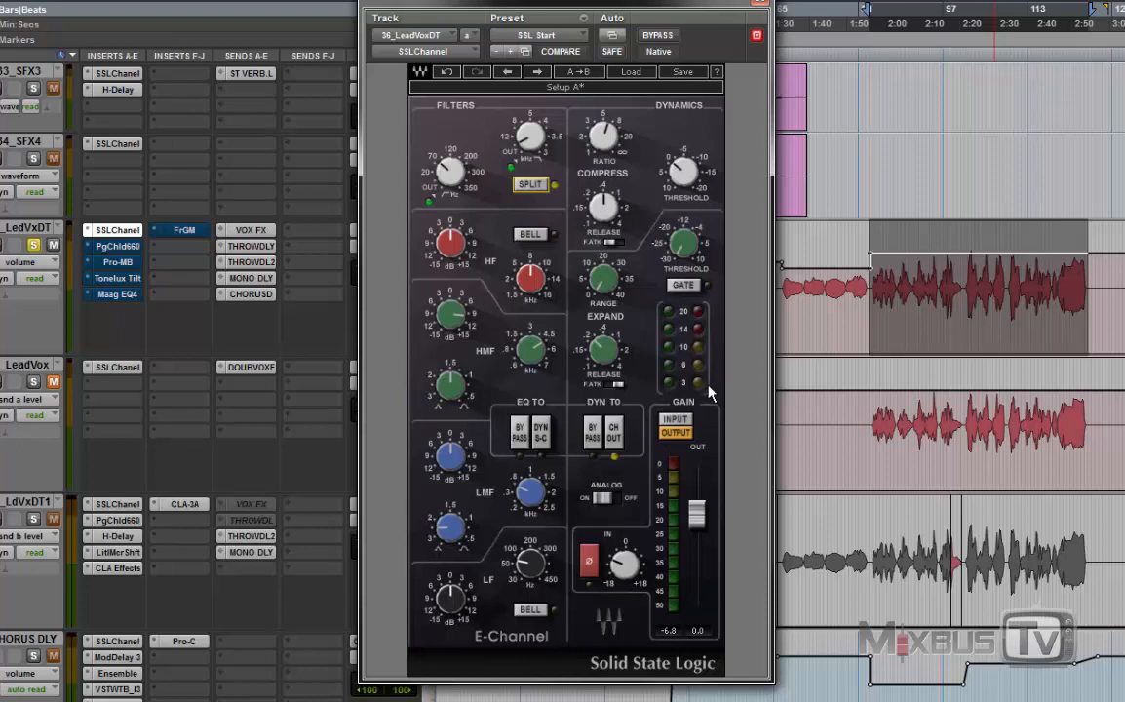
Open the PuigChild 660 compressor insert on 36_LeadVoxDT and take it out of bypass while the vocal plays.
click(117, 246)
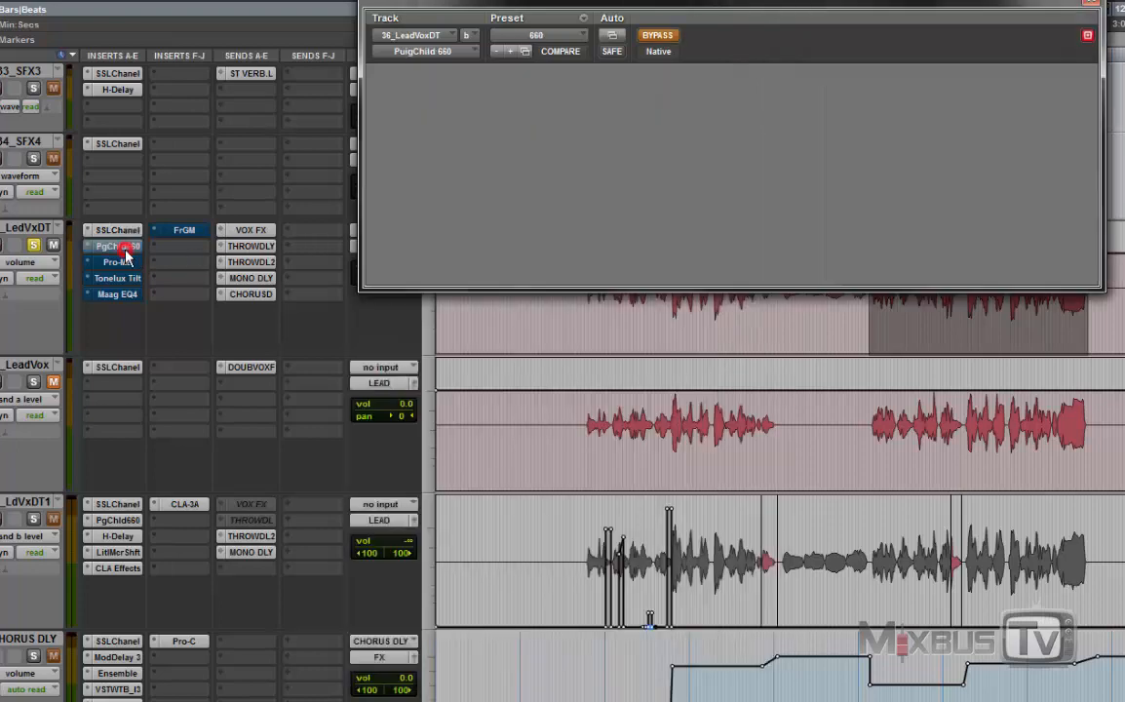
click(738, 35)
key(space)
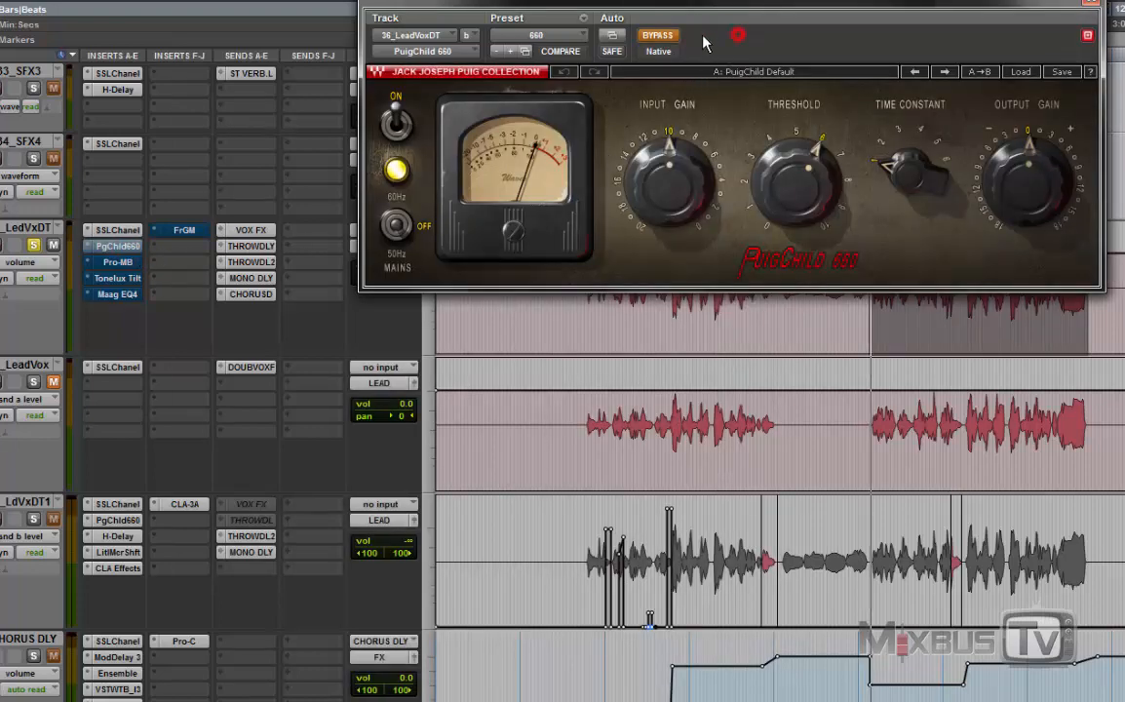
click(659, 37)
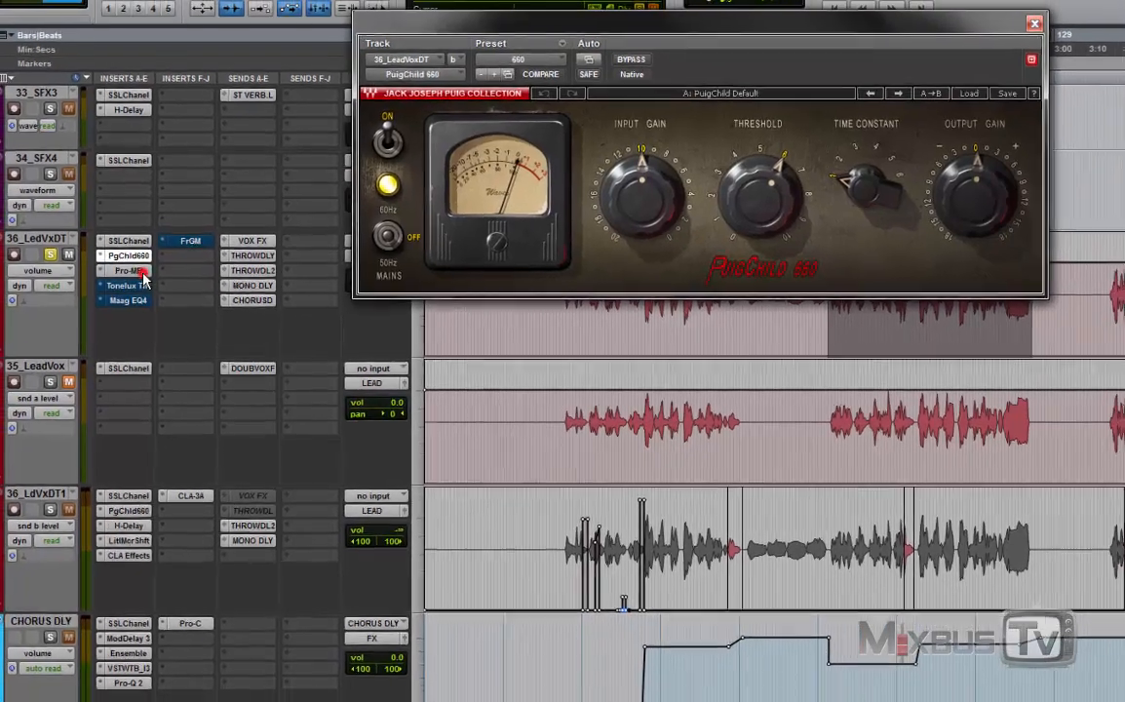
Open the FabFilter Pro-MB insert and compare the playing vocal with and without it, leaving the multiband compressor active.
click(140, 274)
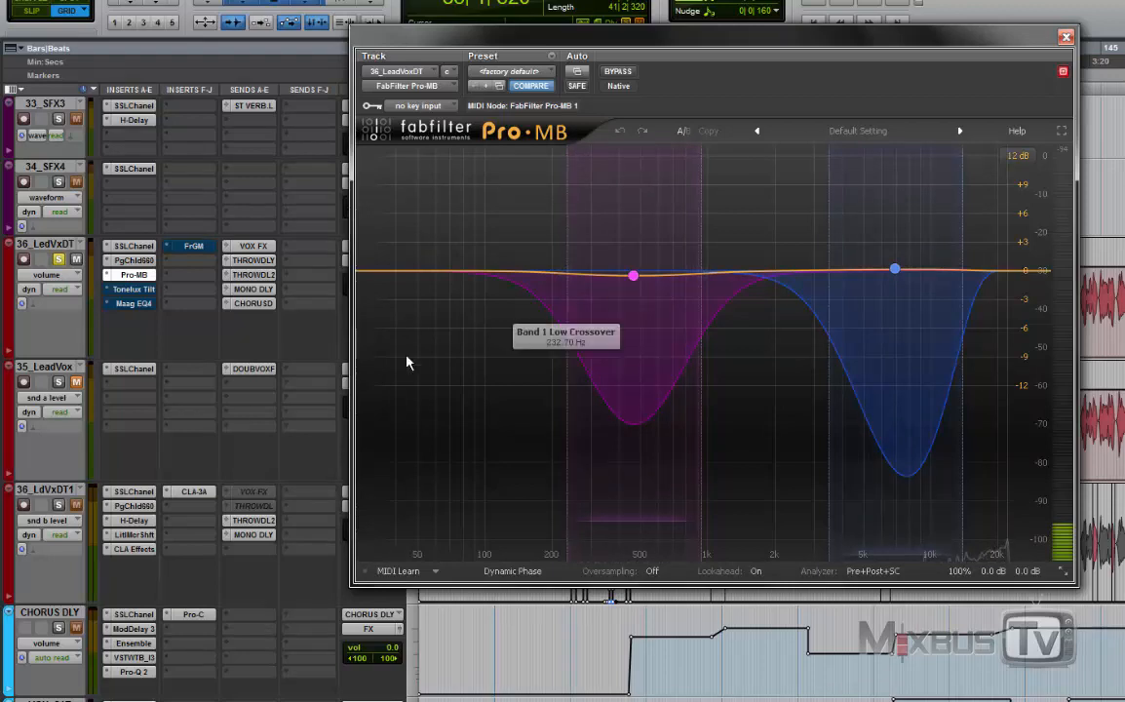
click(319, 336)
key(space)
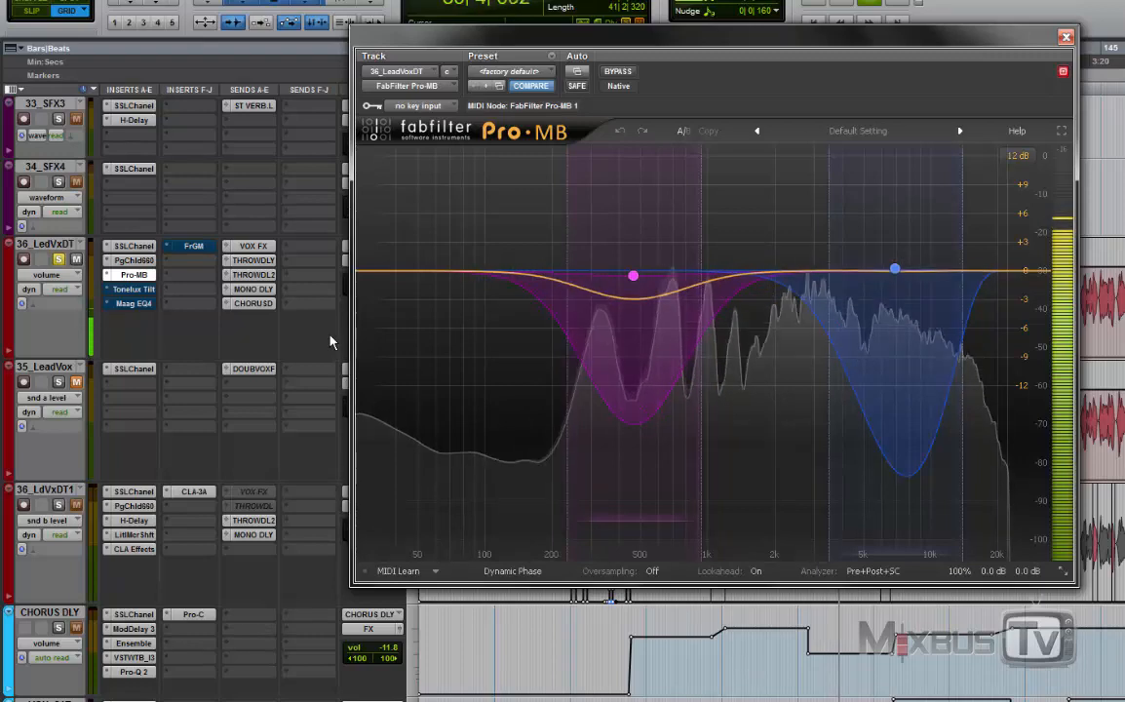
click(620, 74)
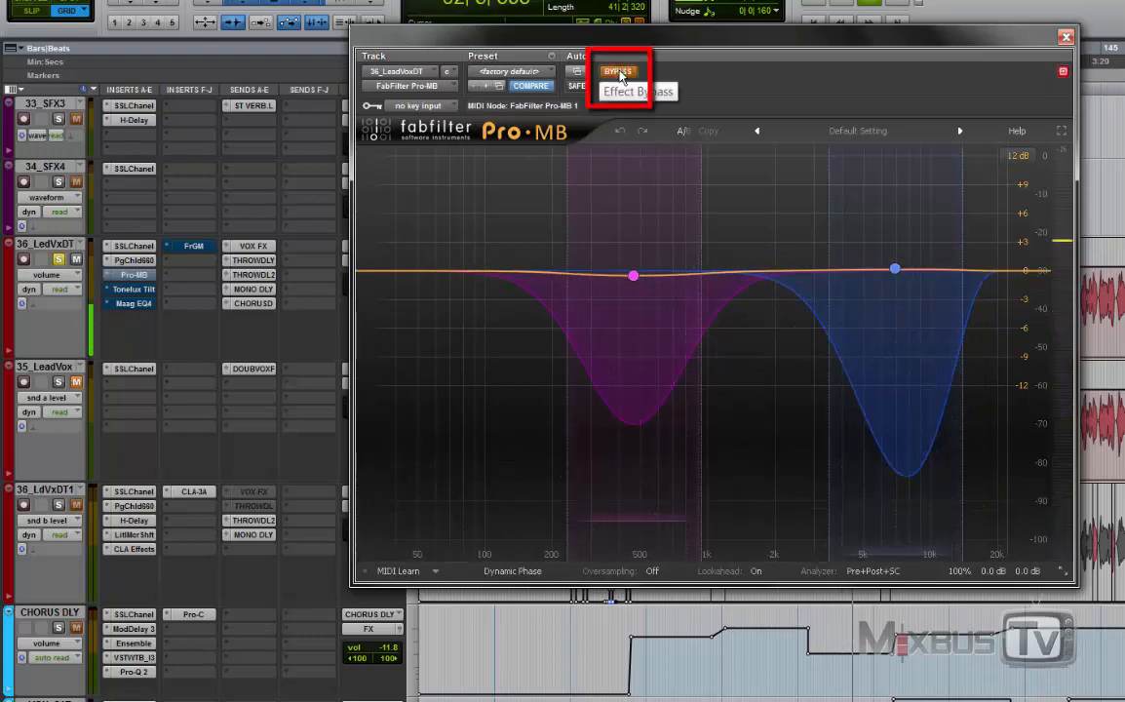
click(619, 75)
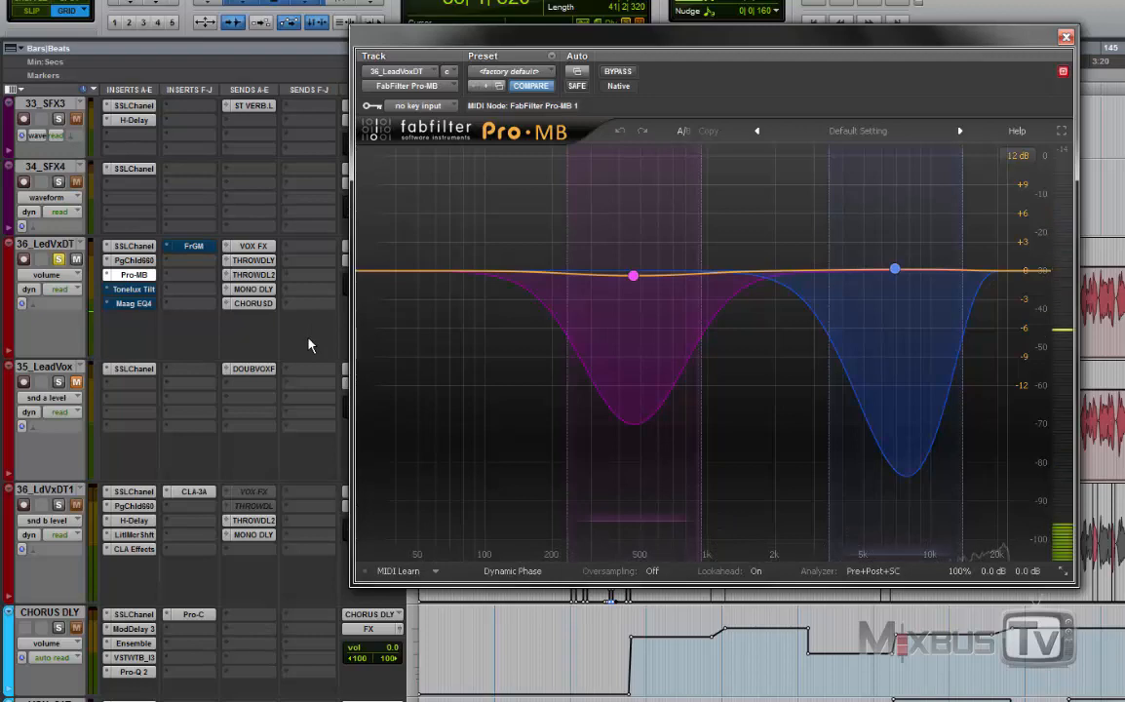
Reactivate the Tonelux Tilt insert on 36_LeadVoxDT, open its plug-in window and move the window lower over the tracks.
click(134, 288)
right_click(129, 289)
click(151, 297)
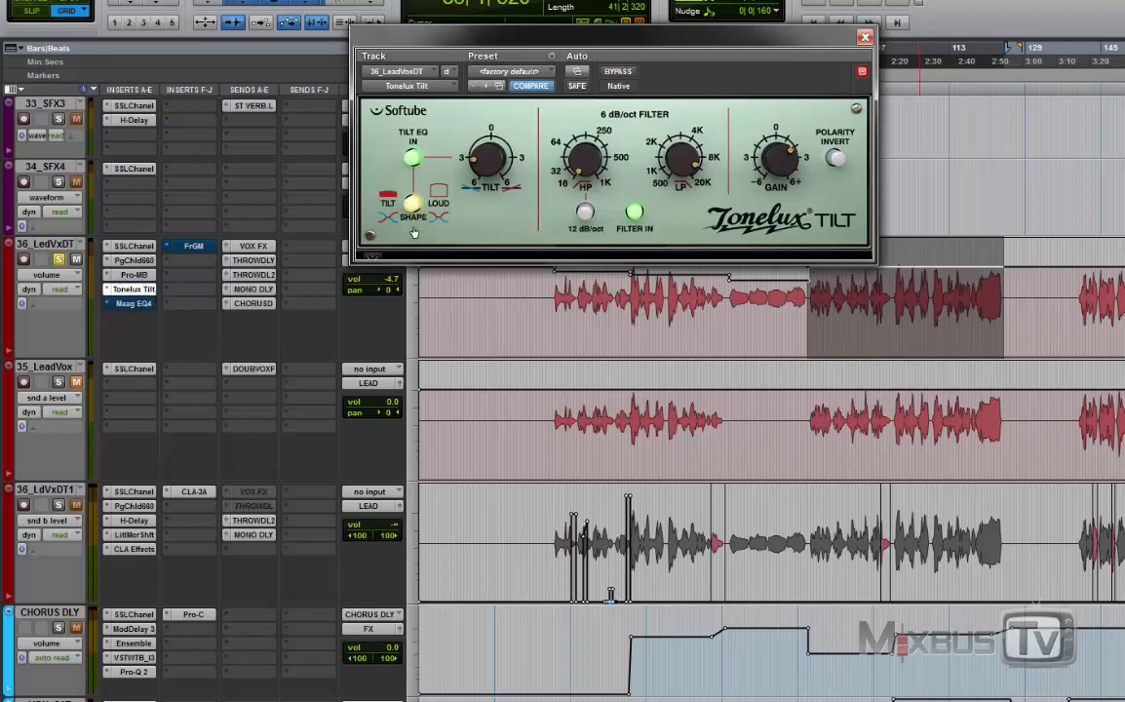
drag(648, 56, 659, 231)
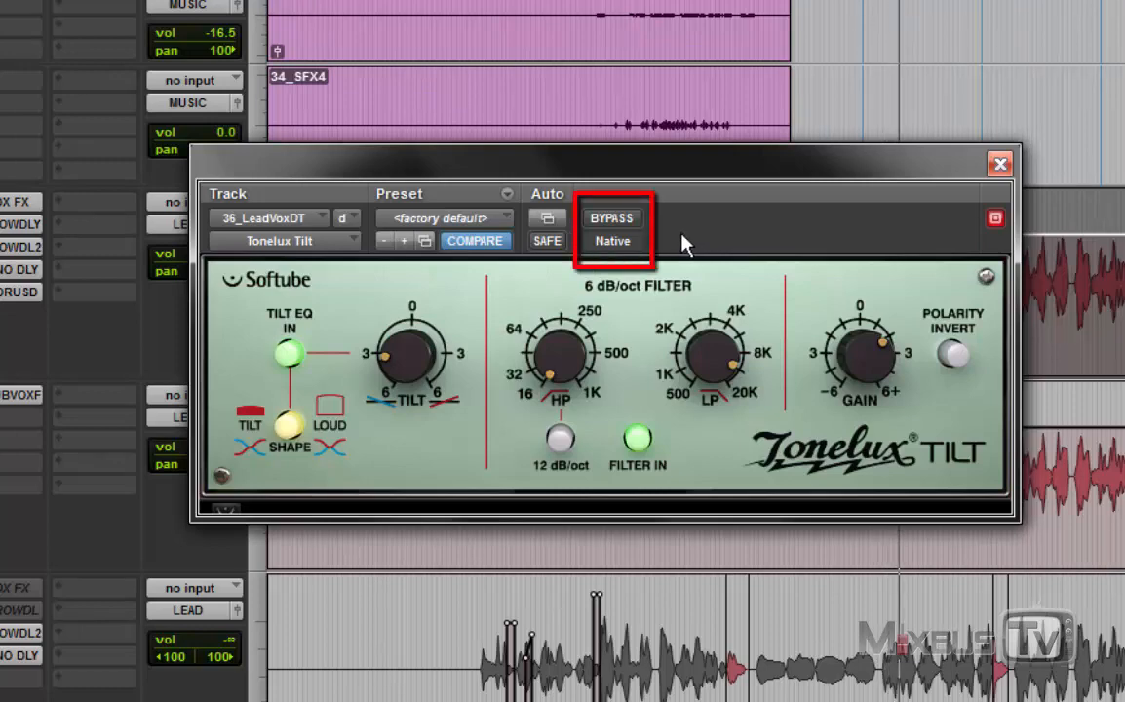
Compare the playing vocal with the Tonelux Tilt bypassed and active, leaving the plug-in active.
click(622, 218)
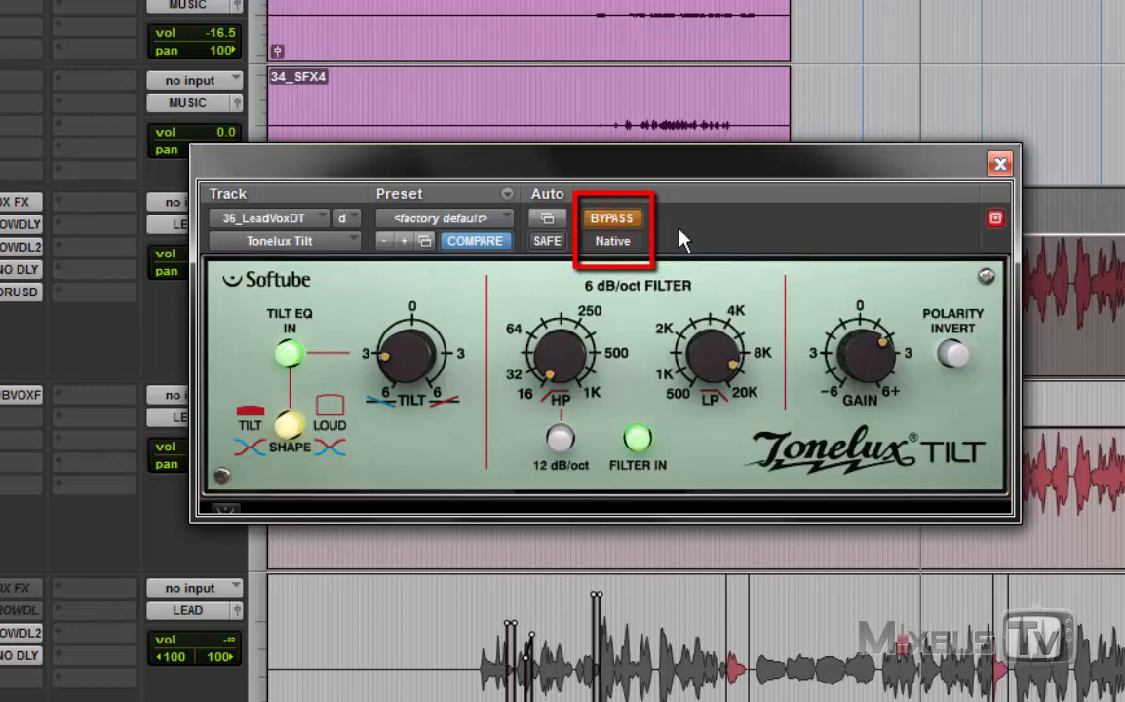
click(617, 221)
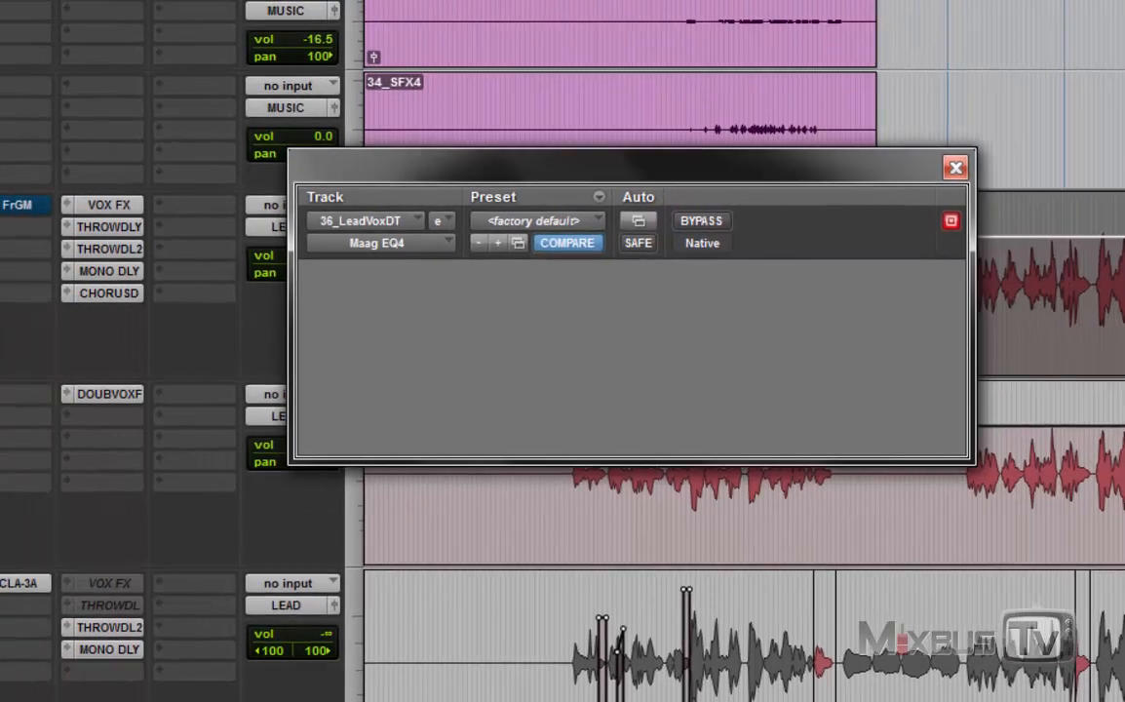
Take the Maag EQ4 insert on 36_LeadVoxDT out of bypass and show the Tonelux Tilt window alongside it.
right_click(49, 296)
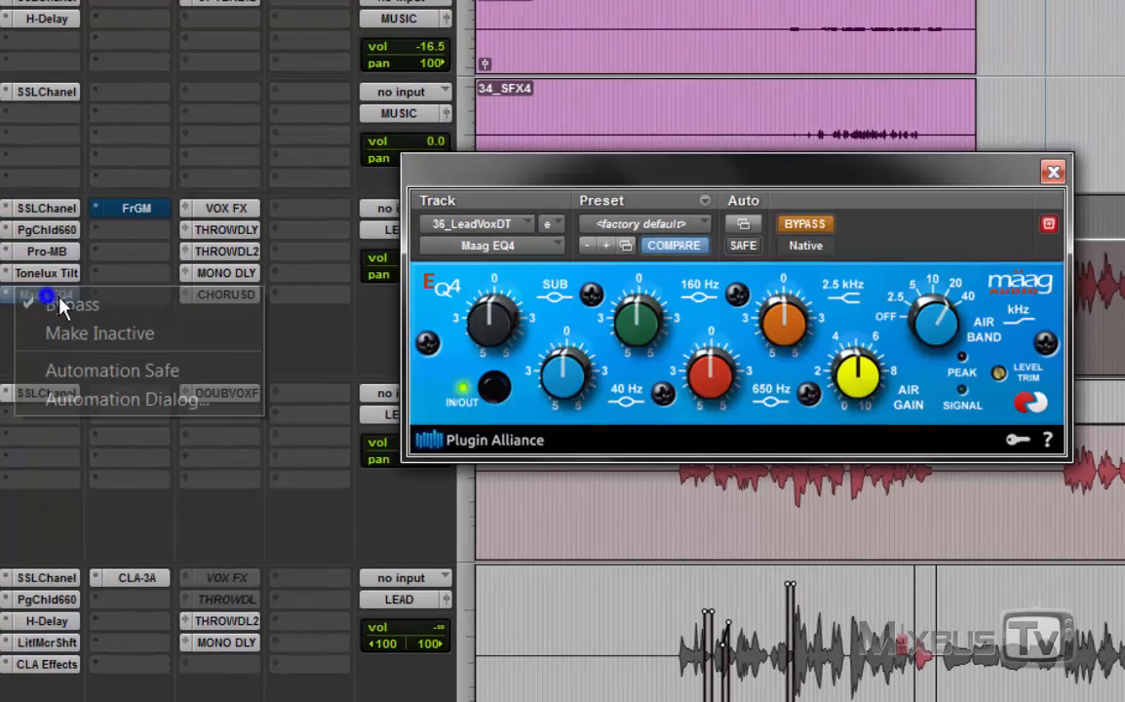
click(68, 302)
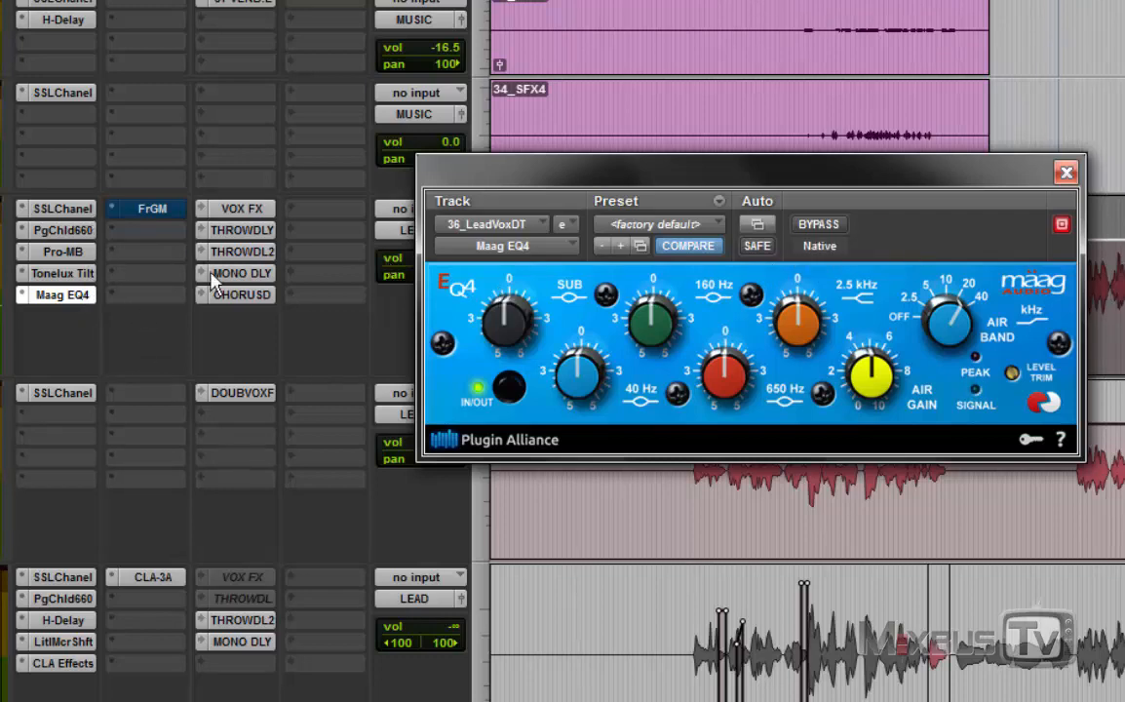
click(83, 278)
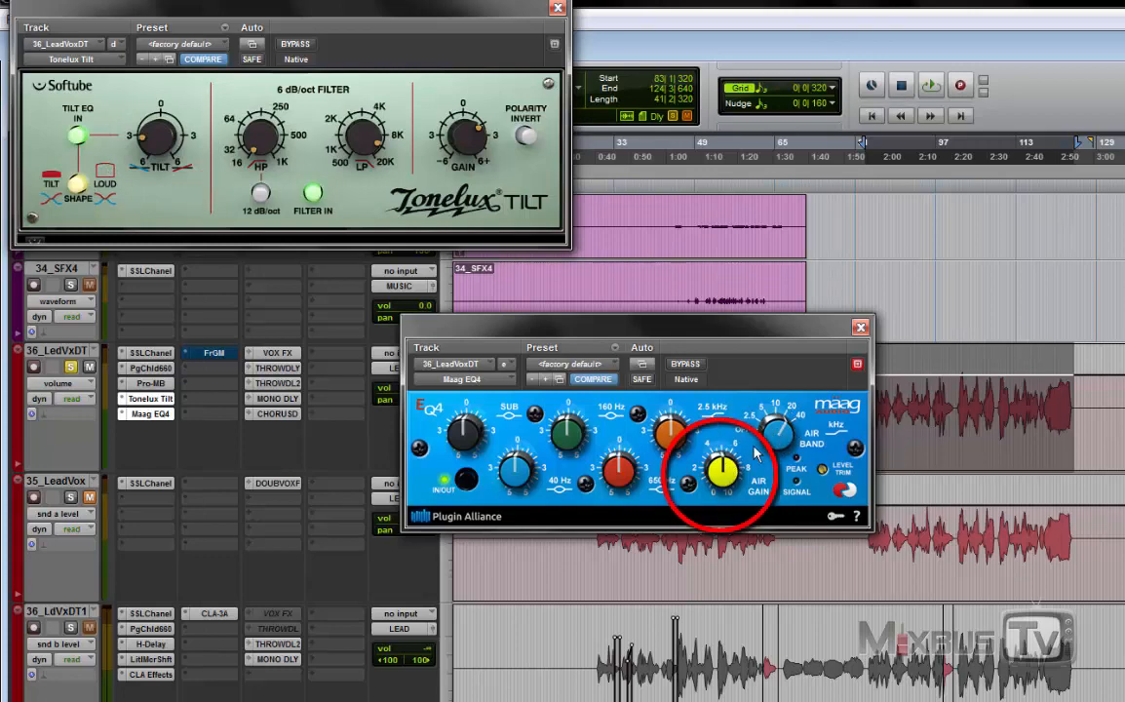
Compare the playing vocal with the Maag EQ4 bypassed and active, leave it active and stop playback.
click(696, 366)
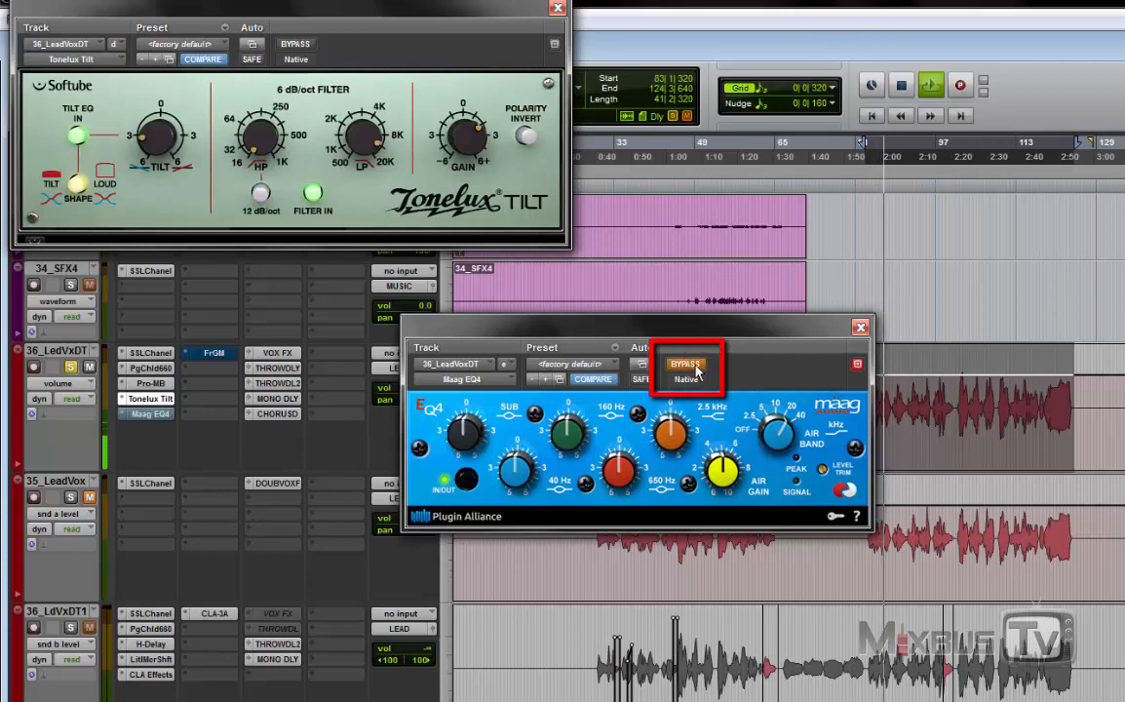
click(696, 368)
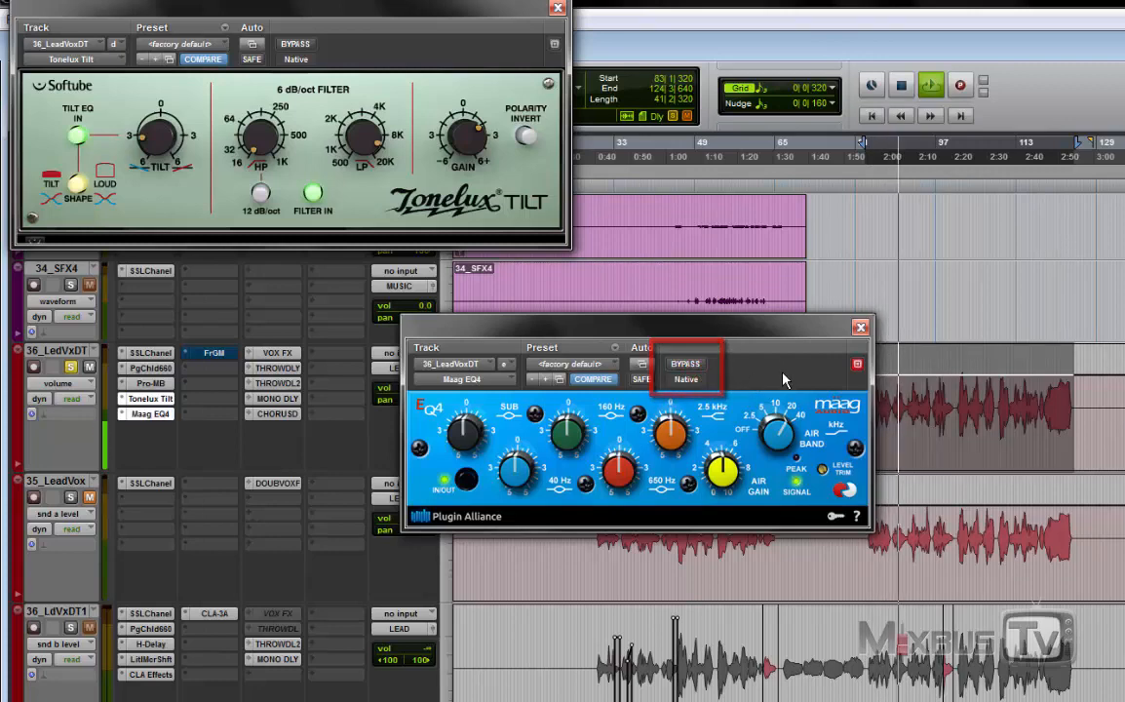
key(space)
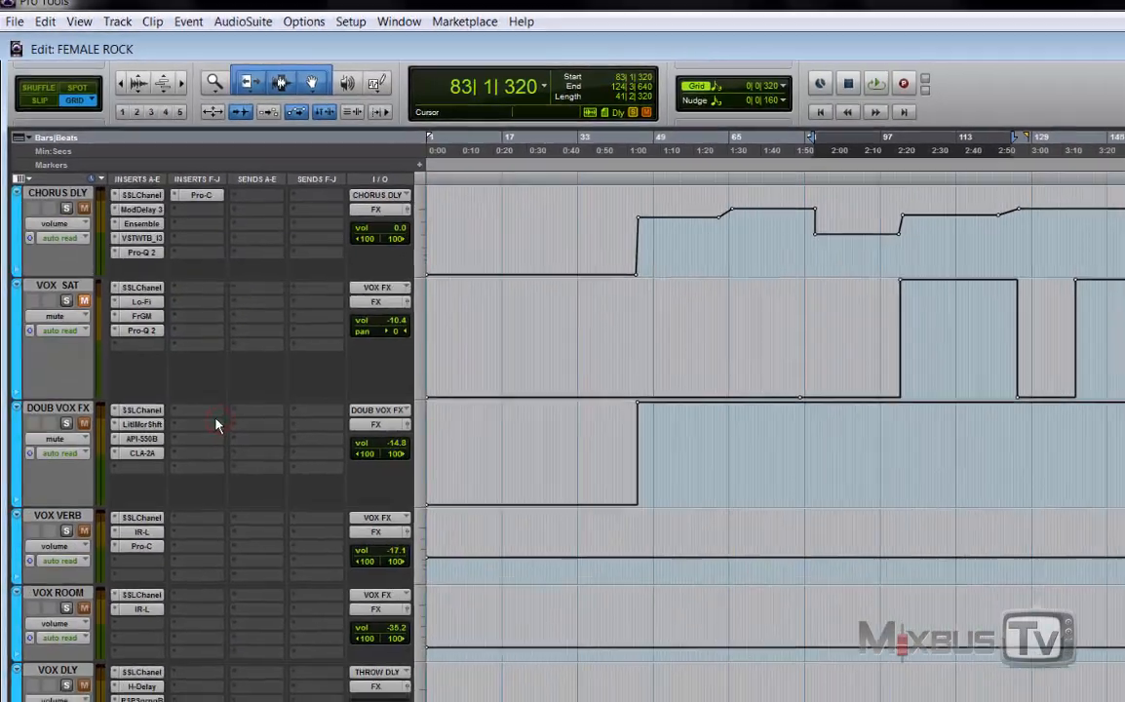
Open the SSLChannel insert on the LEAD bus and move its window higher so the whole channel strip can be examined.
scroll(215, 426, down, 10)
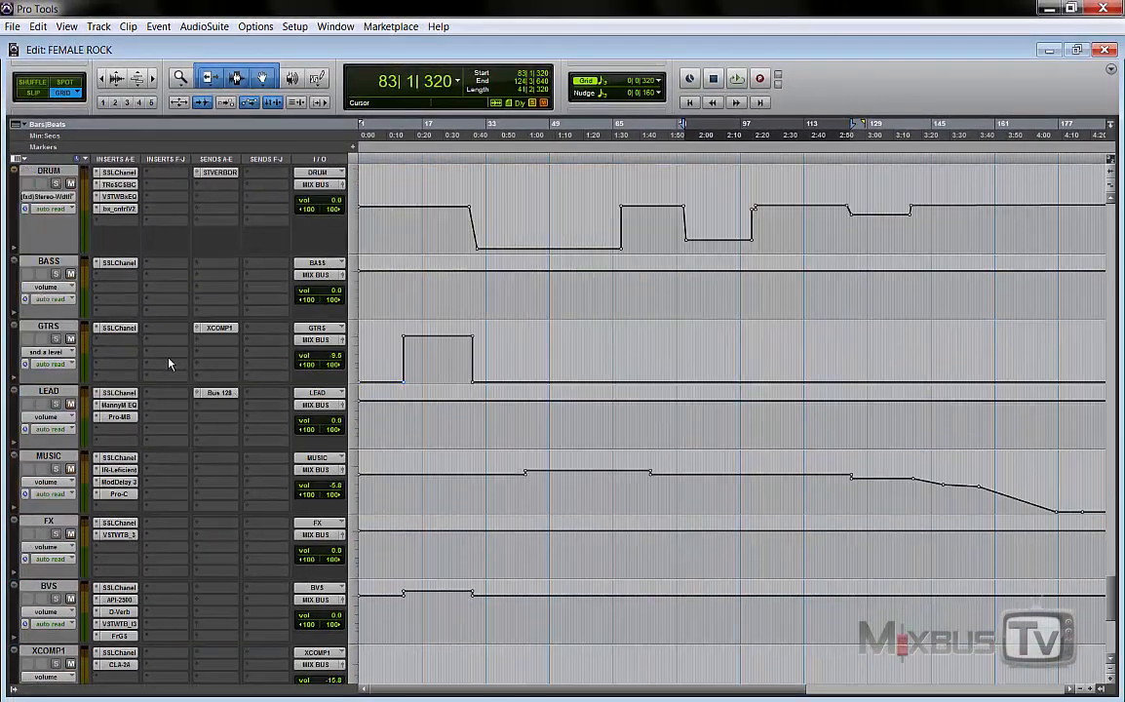
click(117, 392)
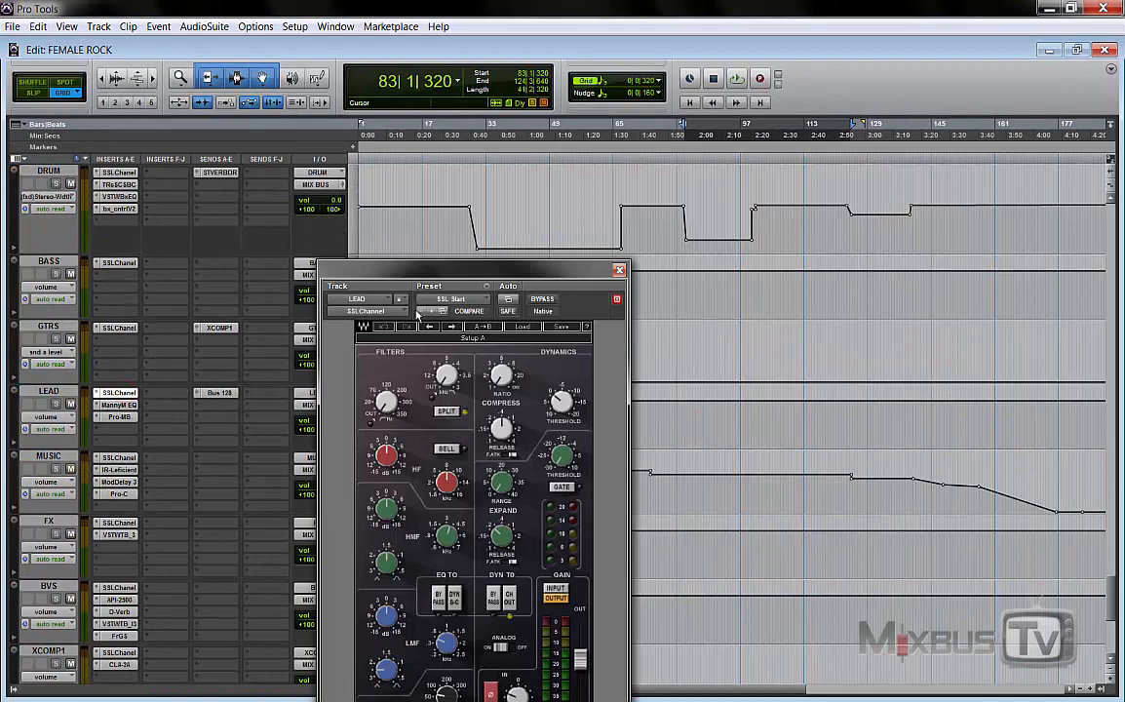
drag(441, 283, 427, 148)
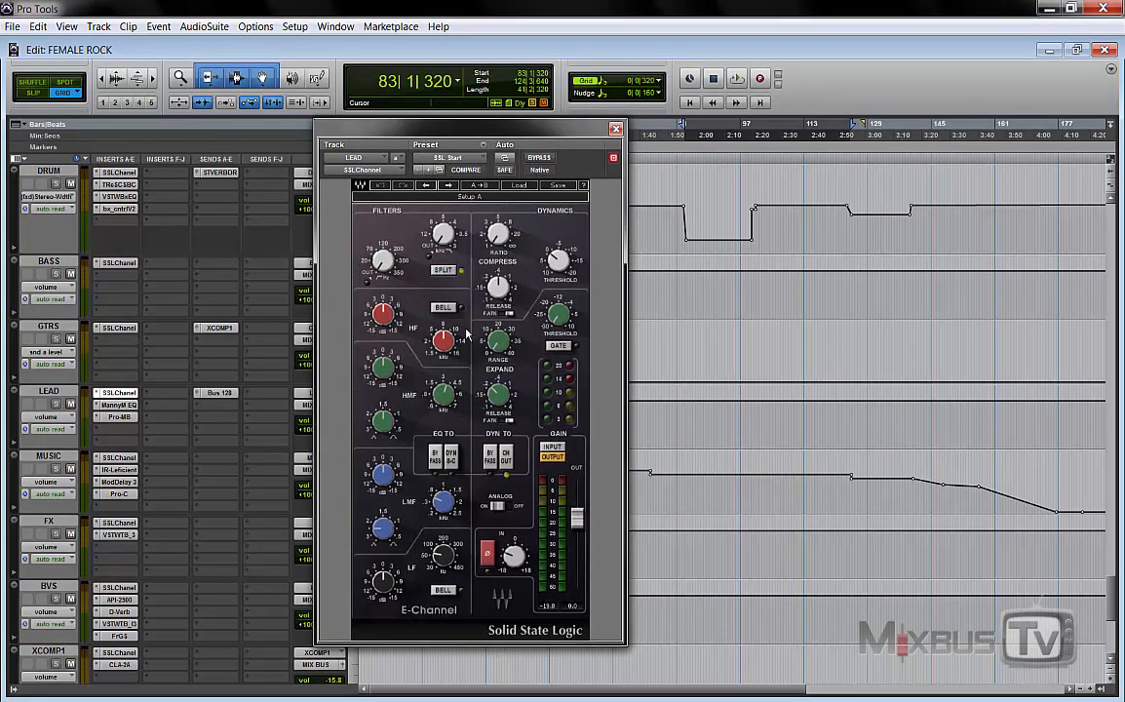
Open the MannyM EQ insert on the LEAD bus, play the vocal through it and examine the HP filter and GAIN 4 settings.
click(119, 405)
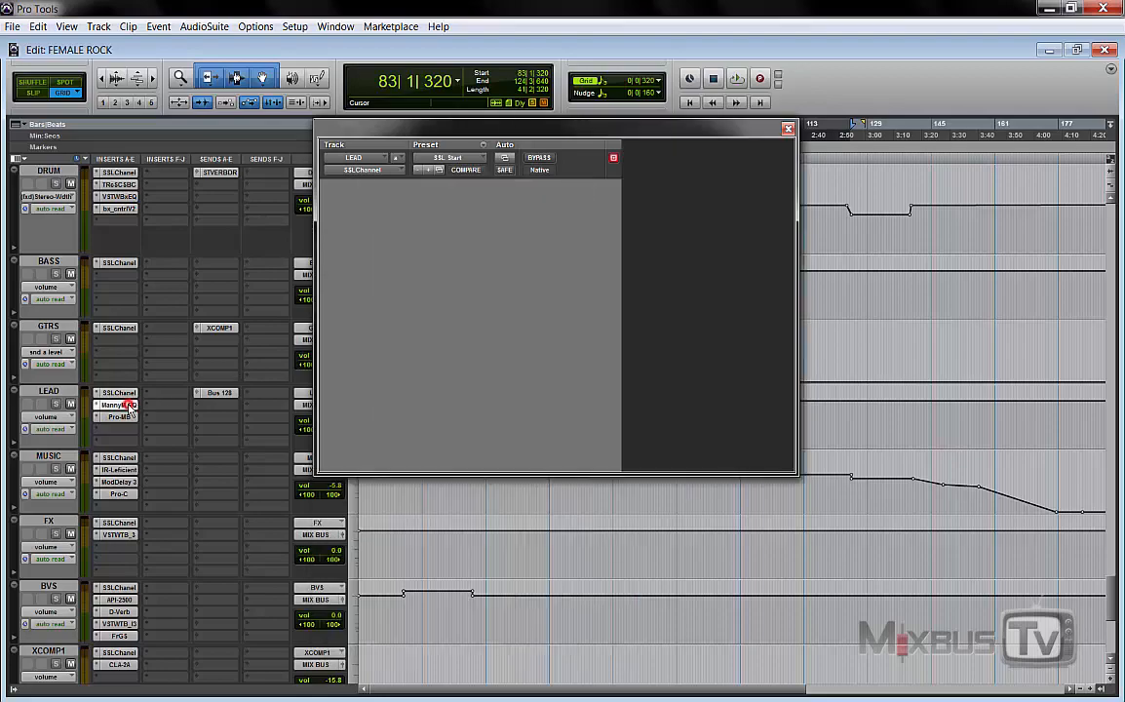
key(space)
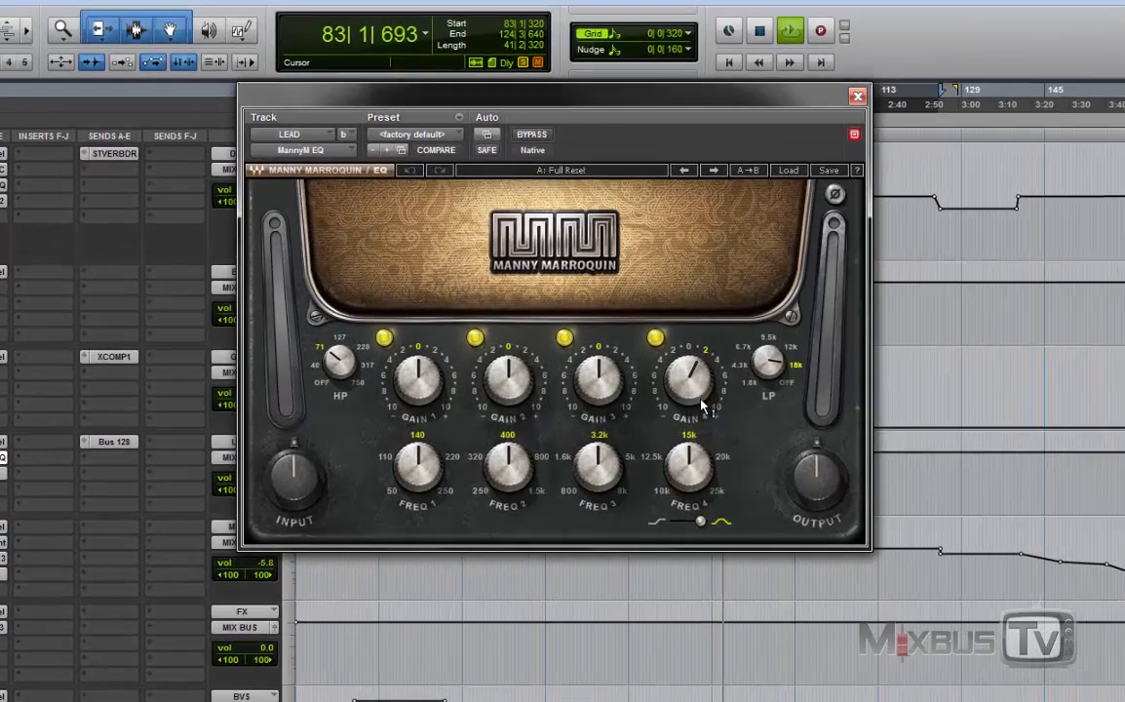
mouse_move(685, 361)
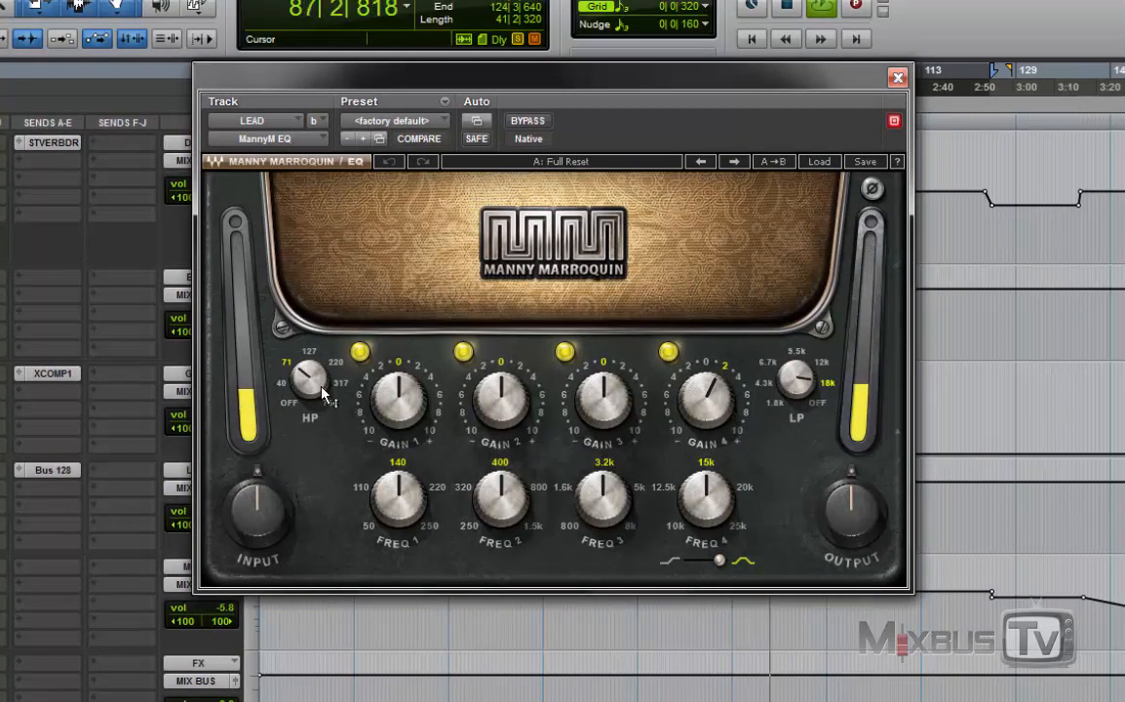
key(space)
mouse_move(309, 379)
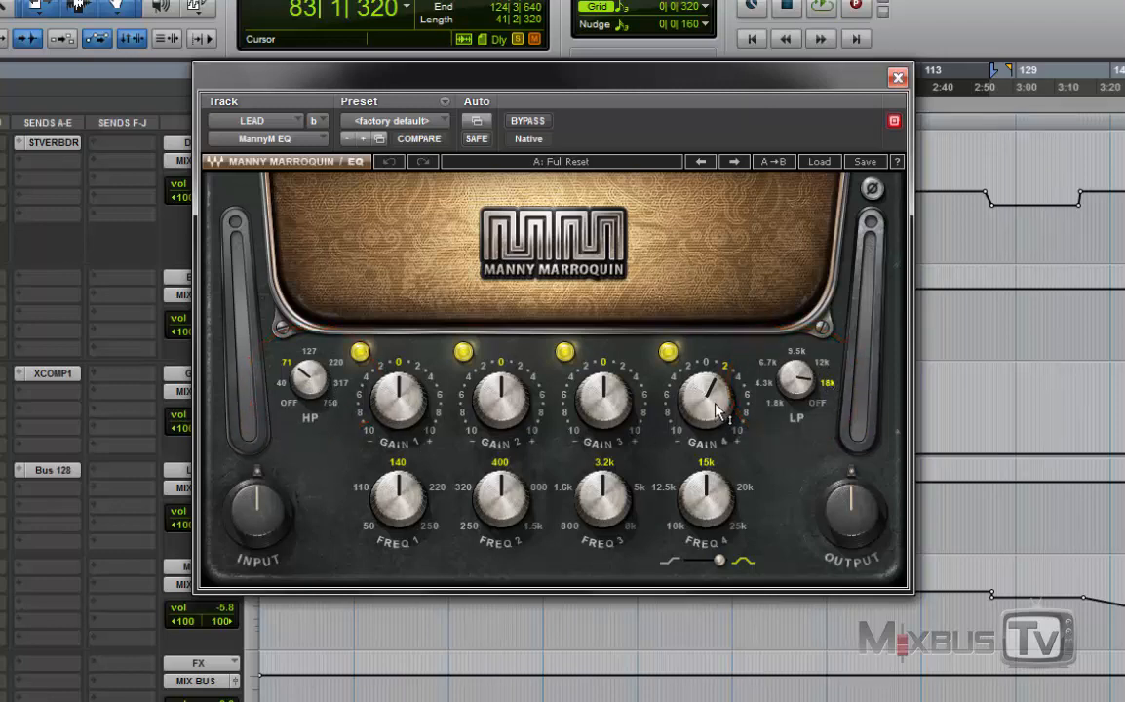
mouse_move(724, 400)
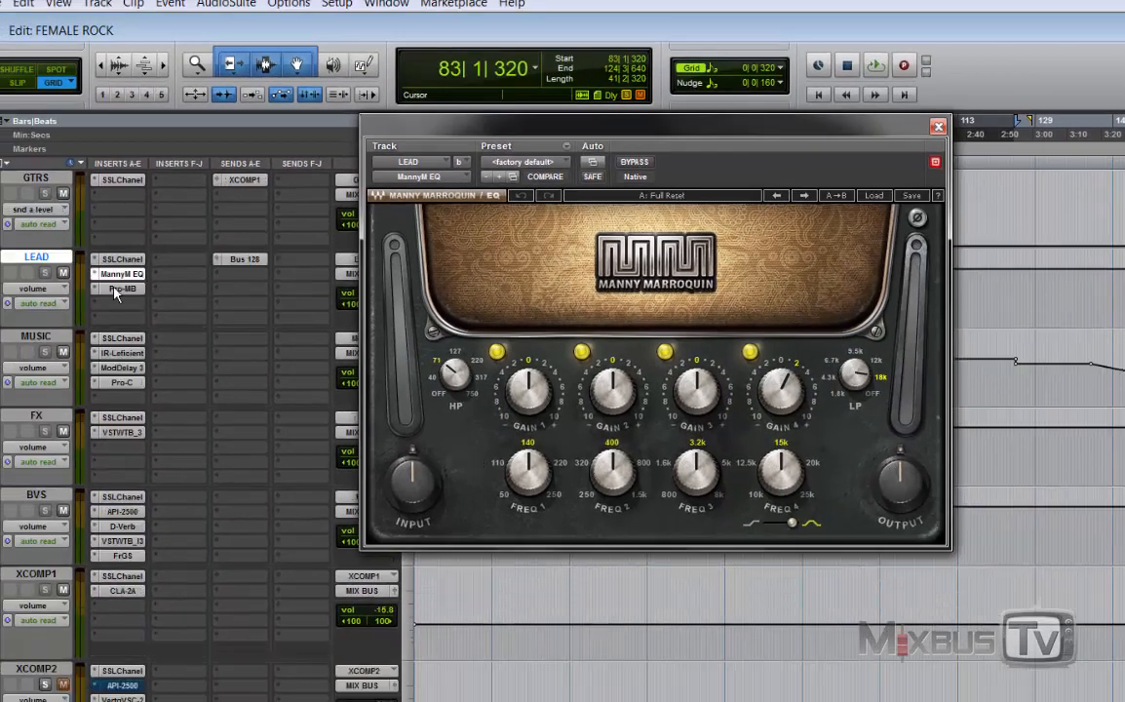
Open the FabFilter Pro-MB insert on the LEAD bus and compare the playing vocal with it bypassed and active, leaving it active.
click(114, 289)
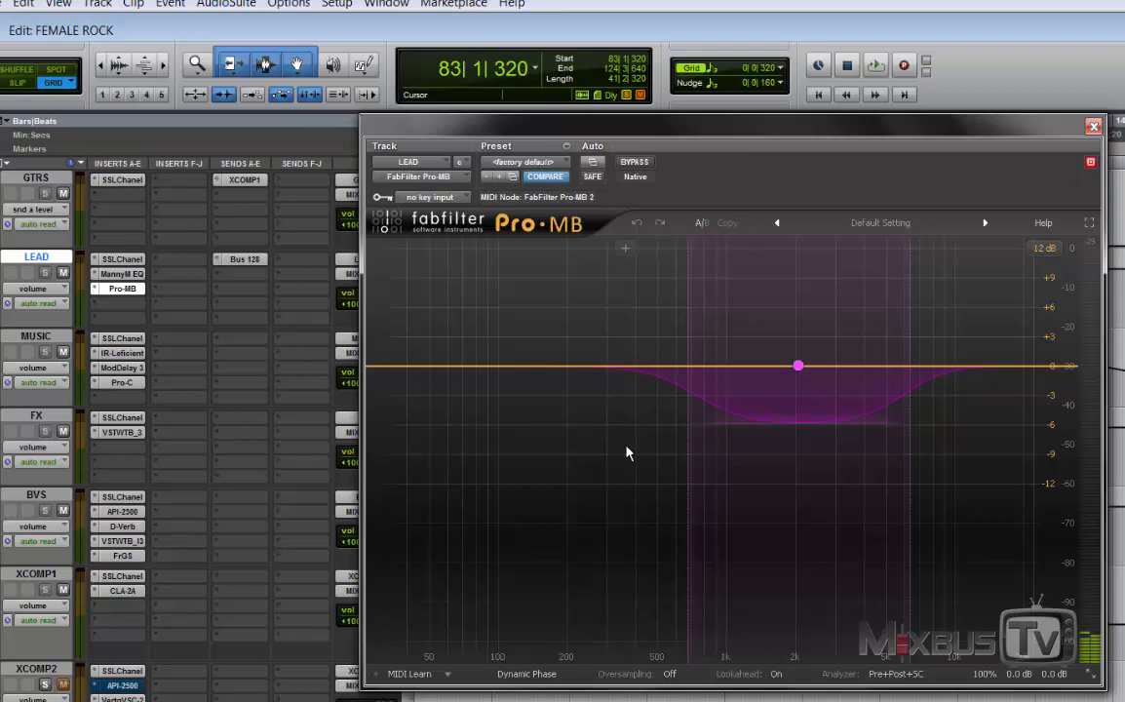
key(space)
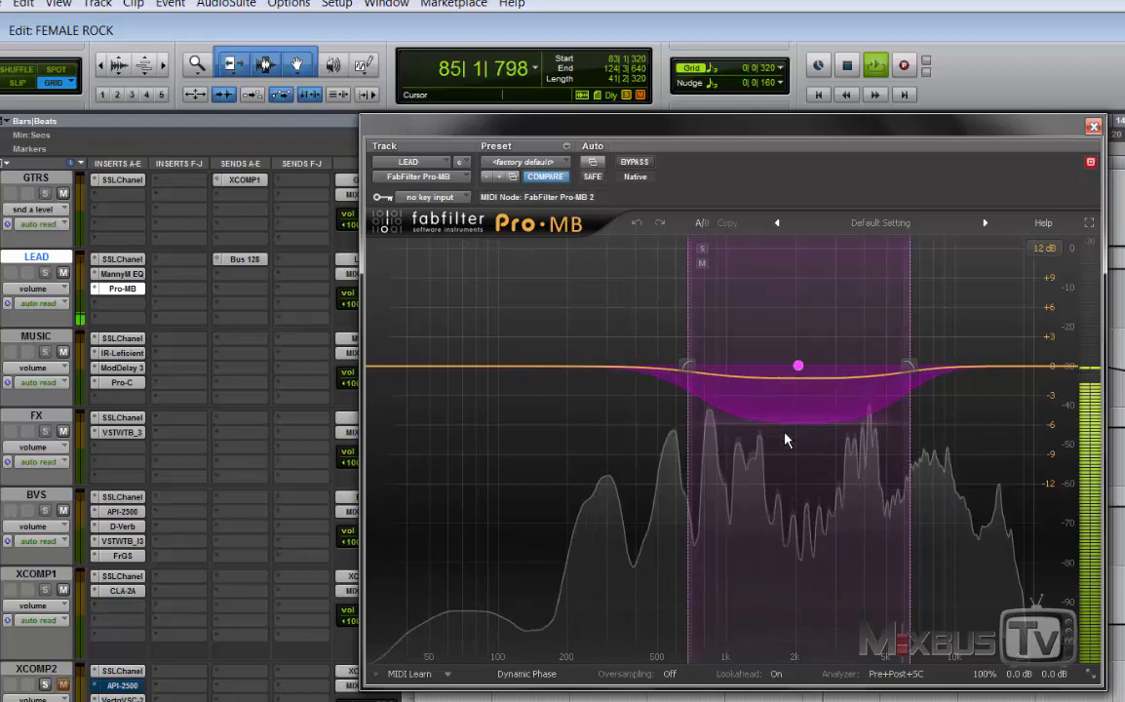
click(643, 162)
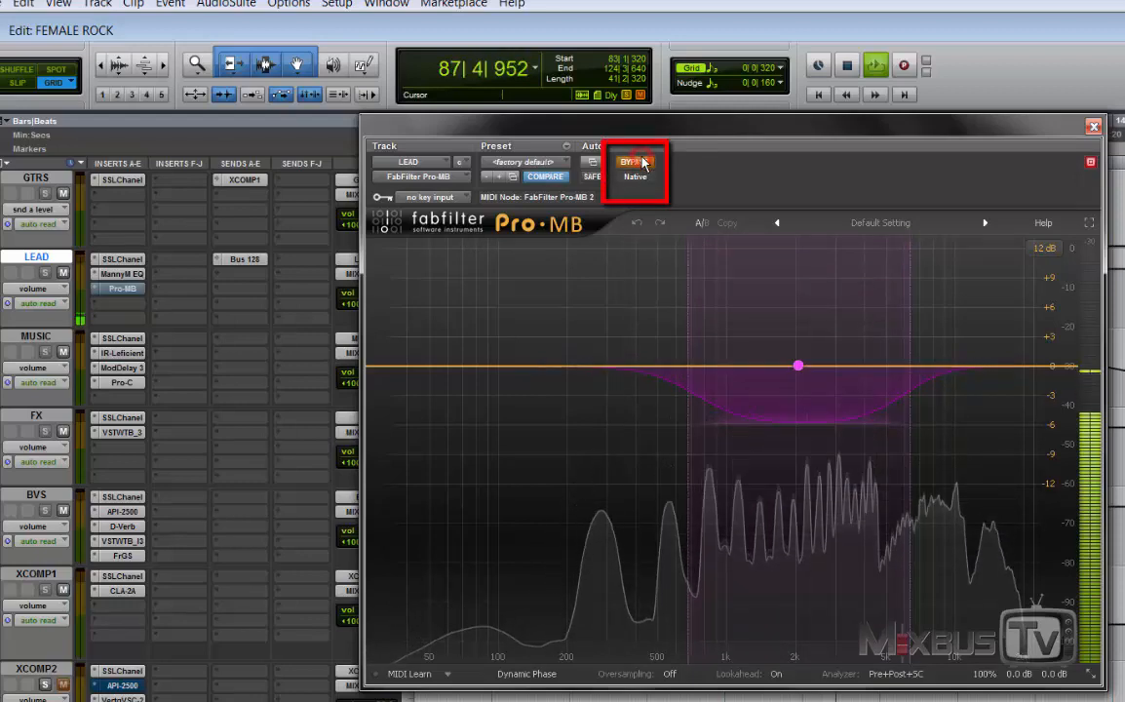
click(643, 162)
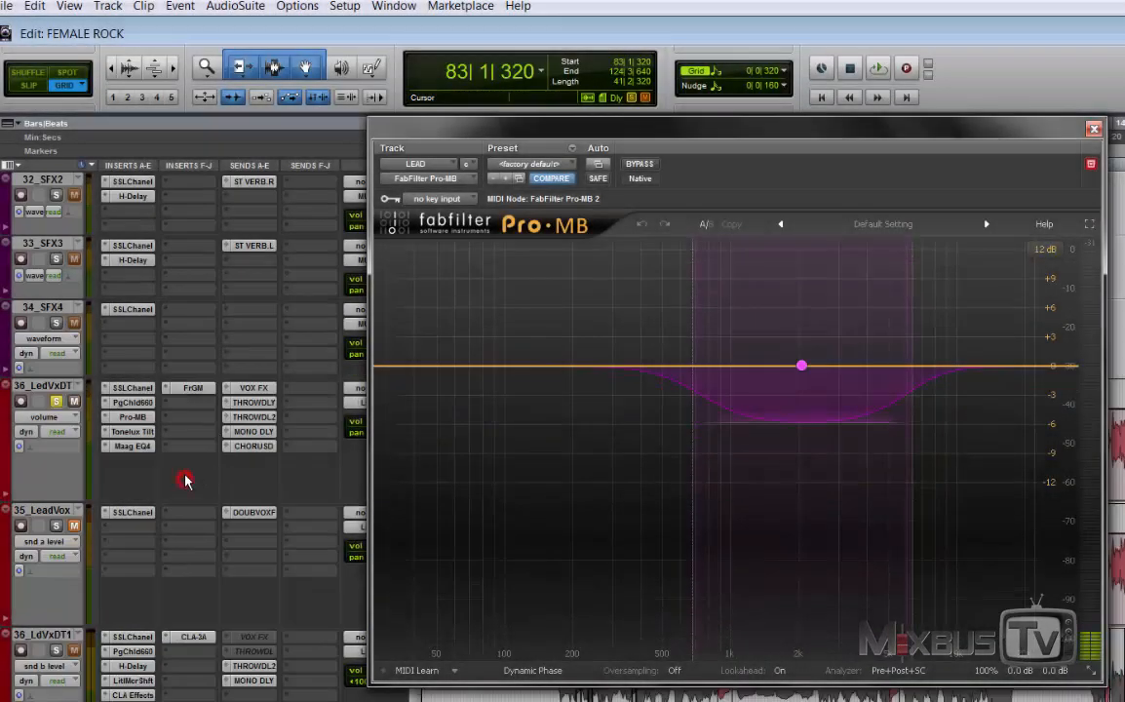
Review the 36_LeadVoxDT inserts in order from SSLChannel through PuigChild 660, Pro-MB and Tonelux Tilt to Maag EQ4, and close the last window.
click(141, 389)
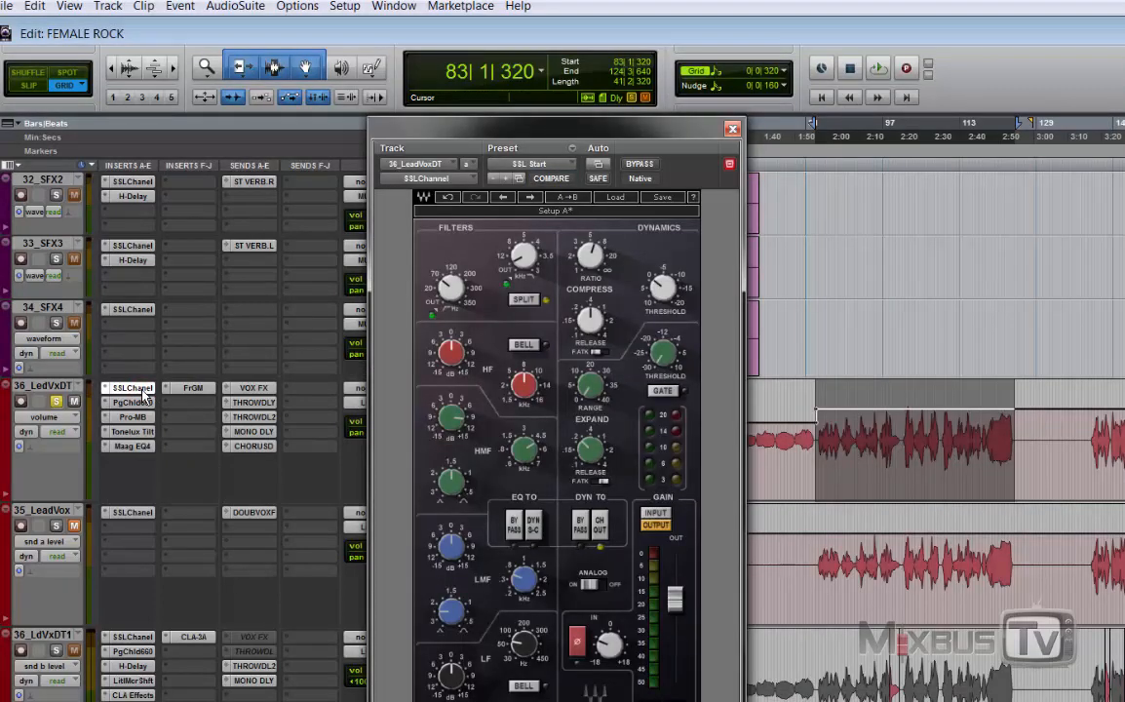
click(136, 402)
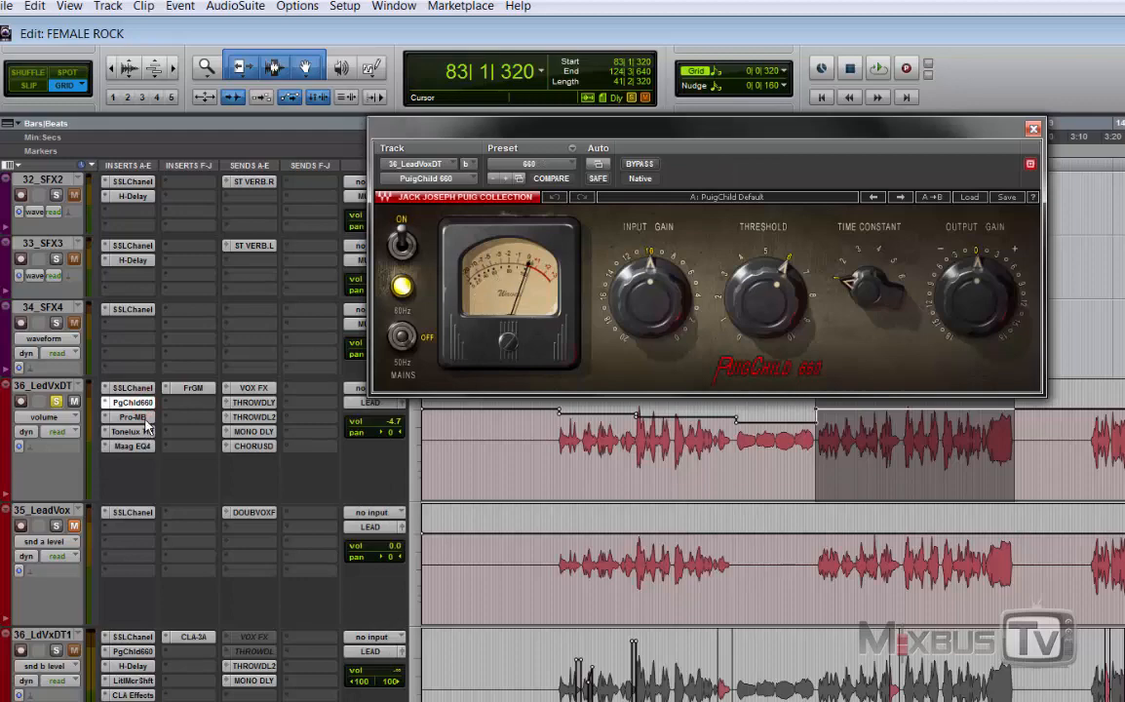
click(137, 418)
click(137, 432)
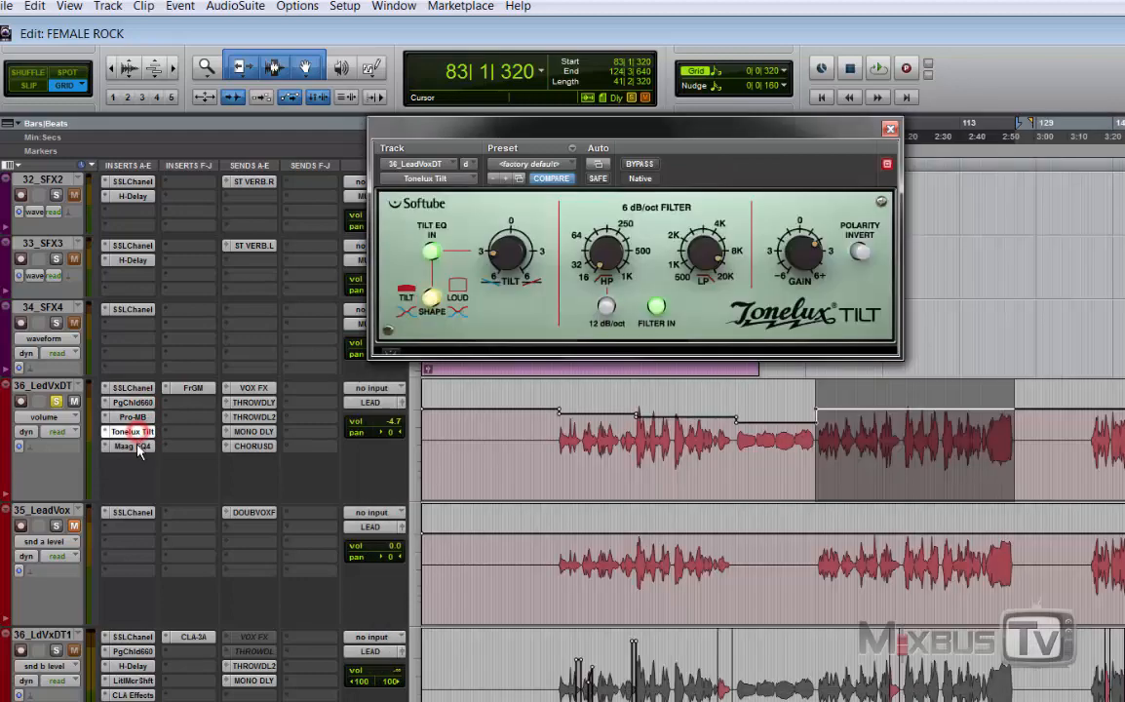
click(136, 446)
click(141, 446)
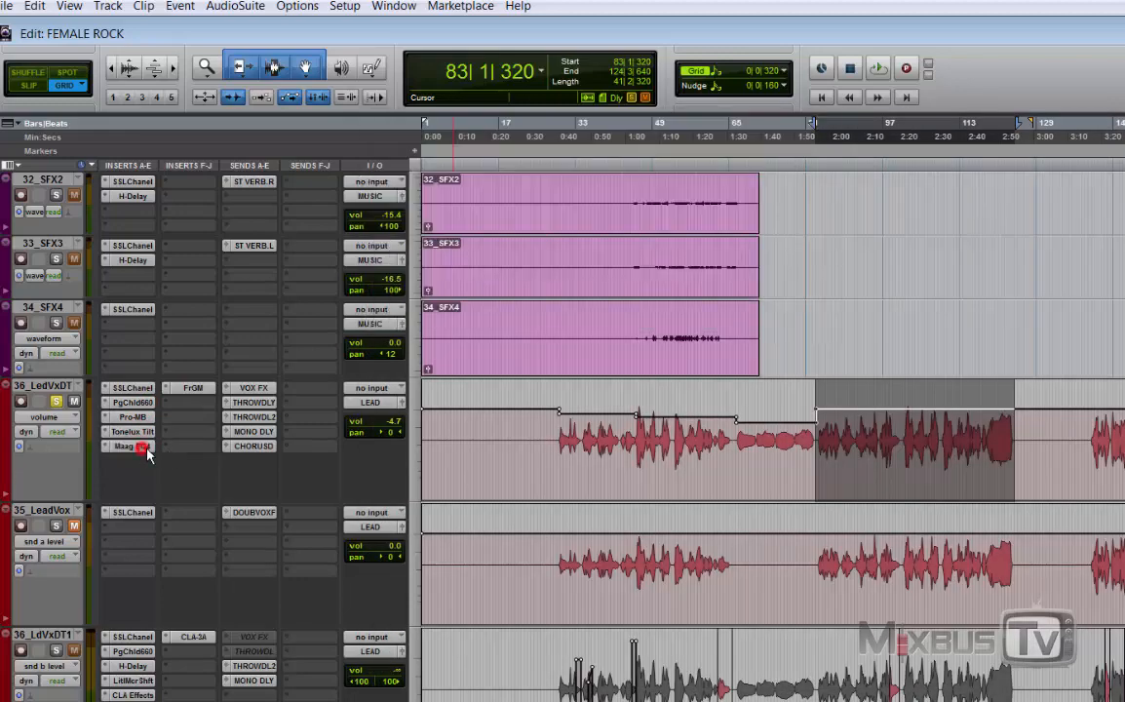
Review the LEAD bus inserts in order: SSLChannel, MannyM EQ and Pro-MB.
scroll(236, 471, down, 5)
scroll(236, 471, down, 15)
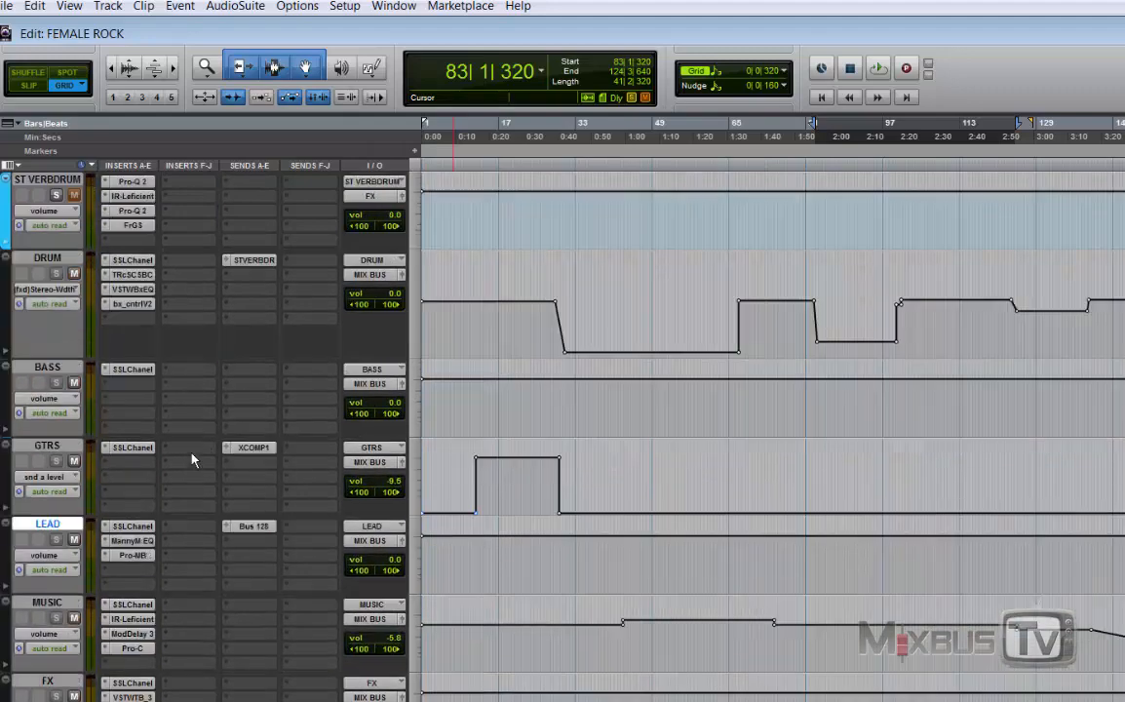
click(132, 448)
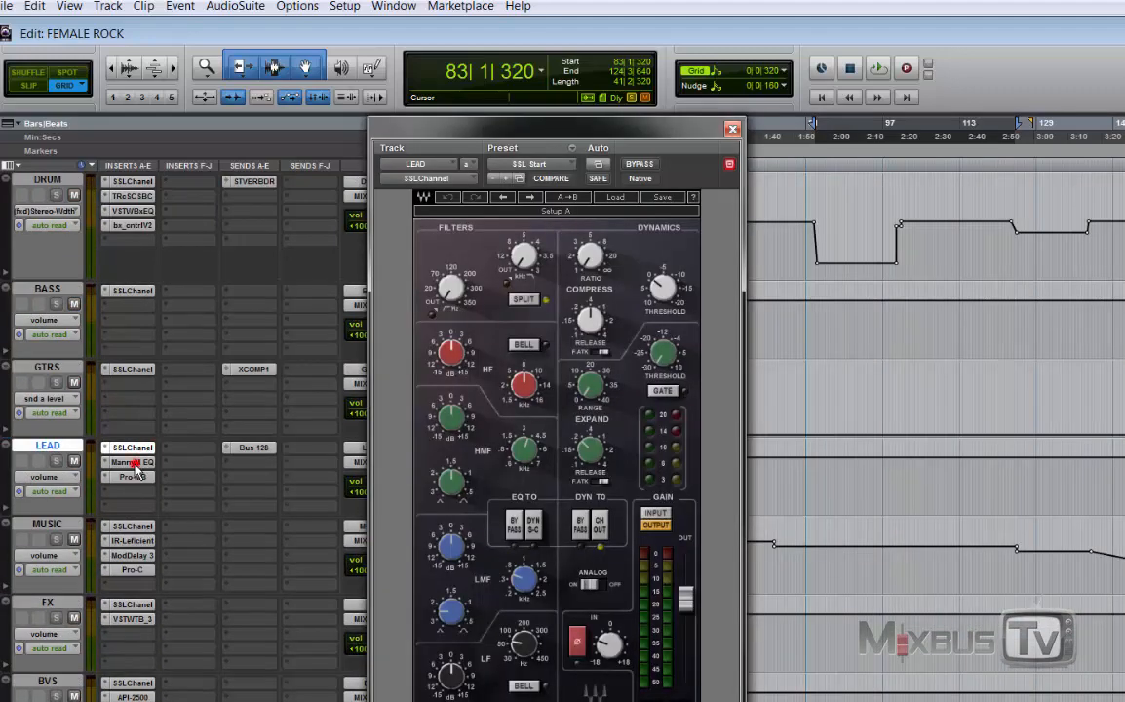
click(132, 463)
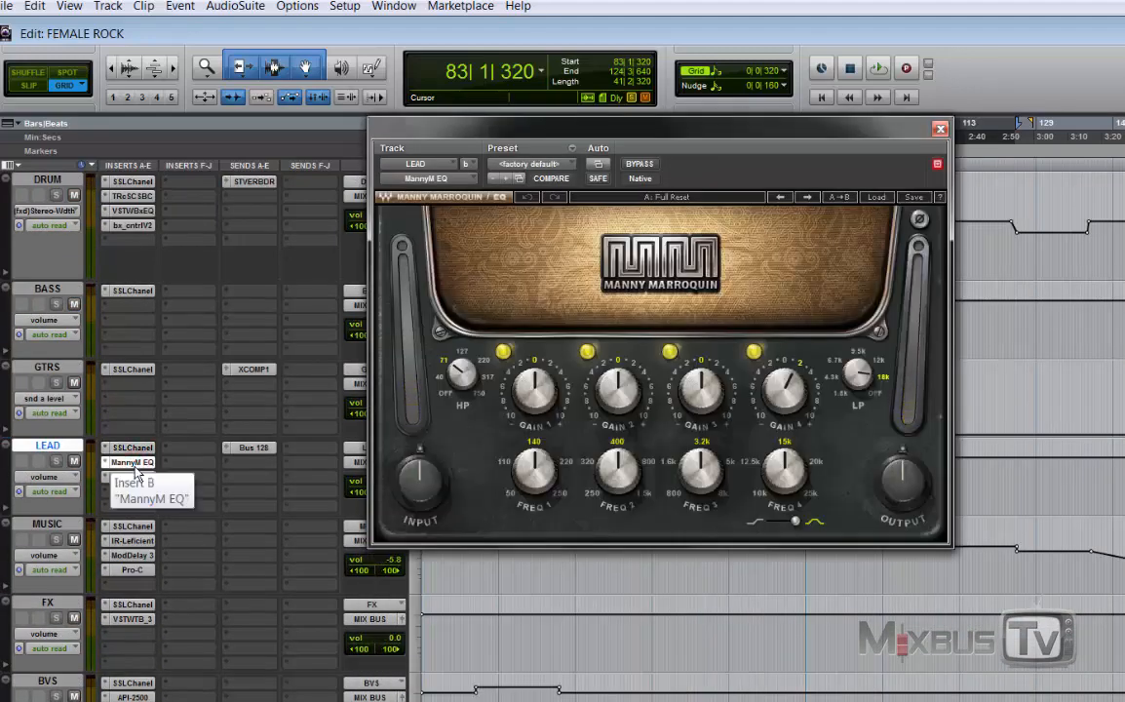
click(142, 479)
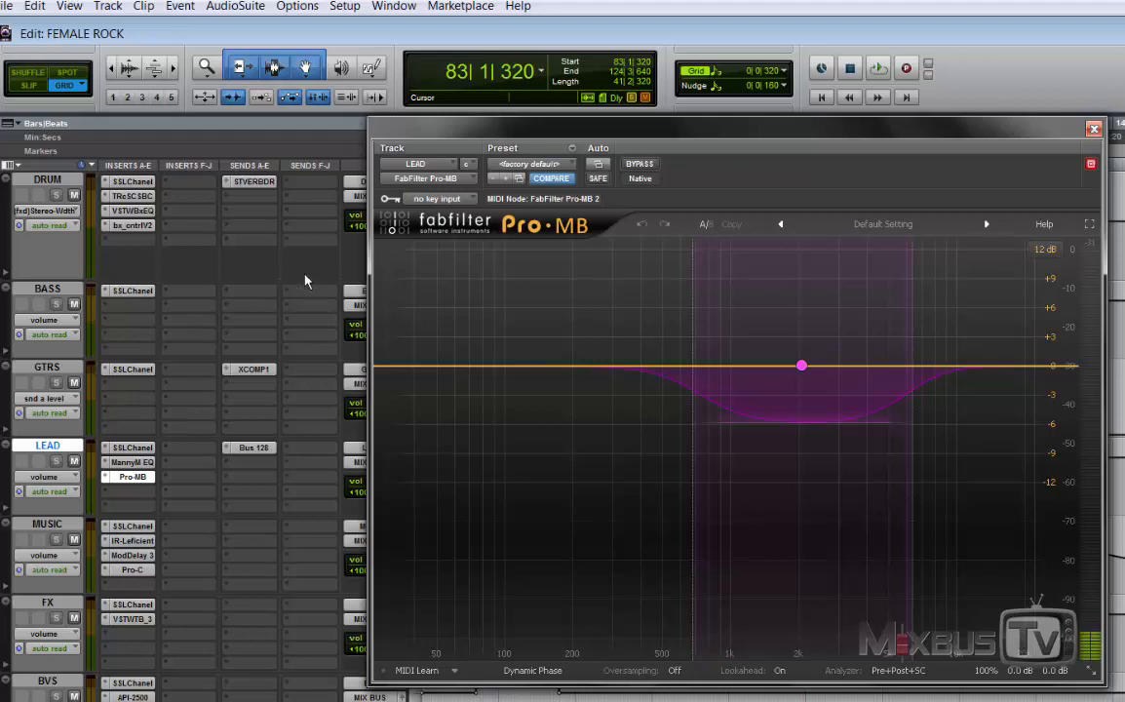
Show the Tonelux Tilt and Maag EQ4 windows of 36_LeadVoxDT side by side for review, and close both.
scroll(309, 273, down, 10)
scroll(277, 310, down, 10)
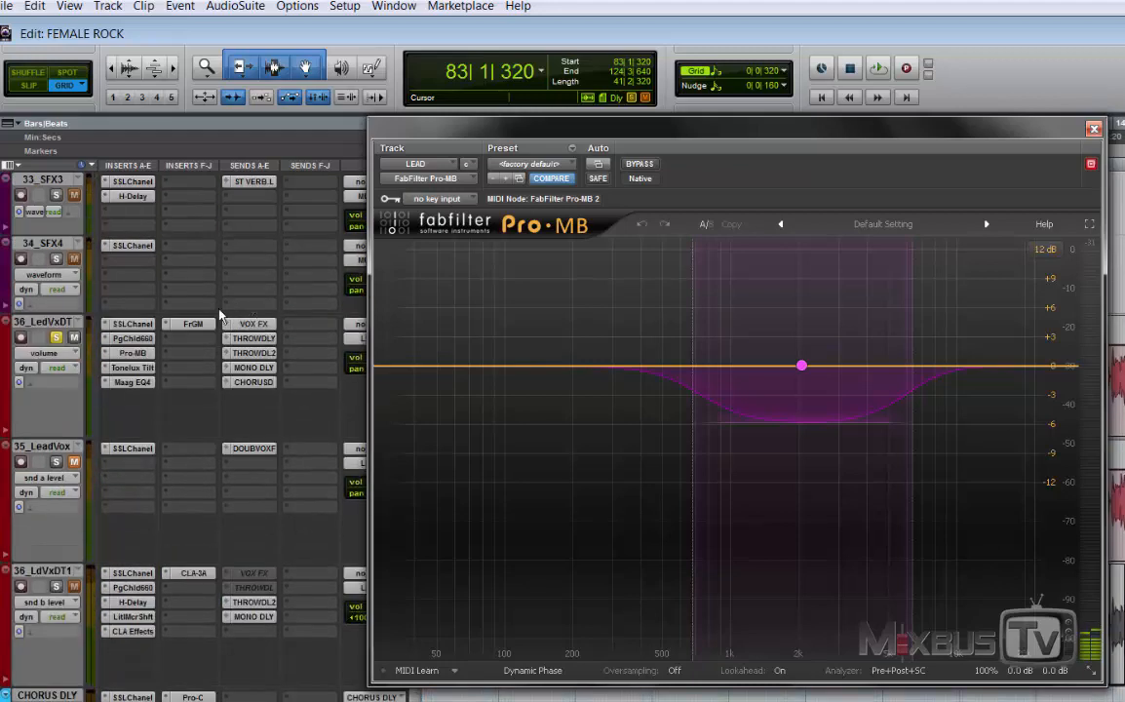
click(126, 368)
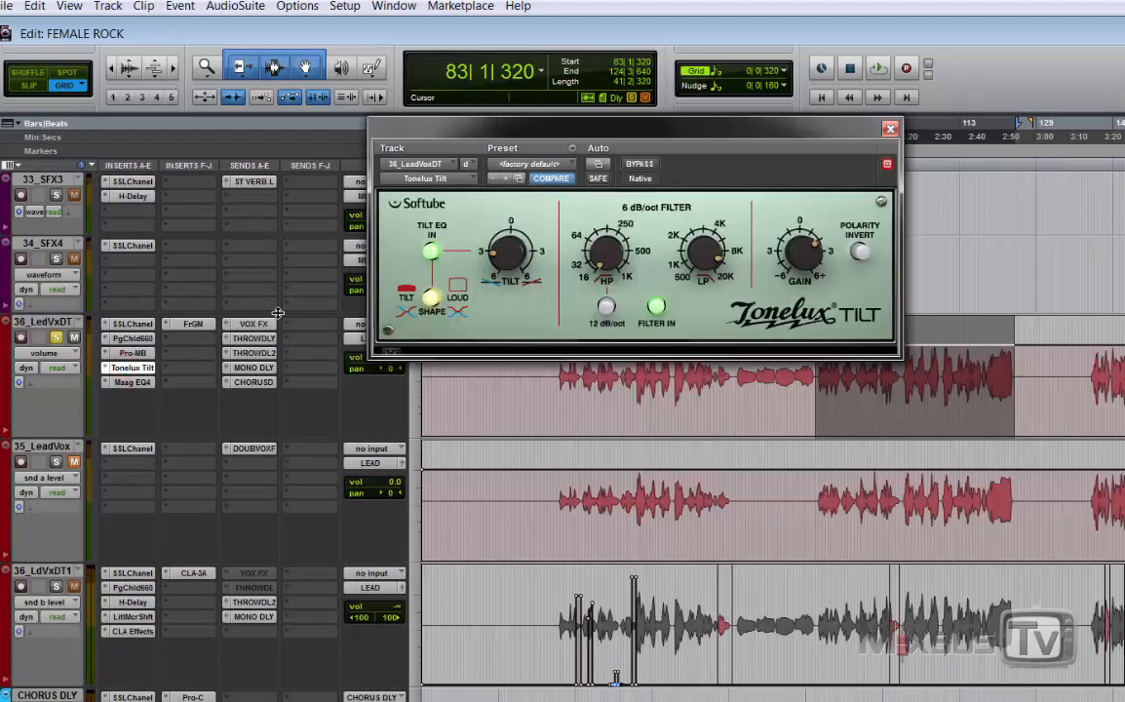
click(134, 382)
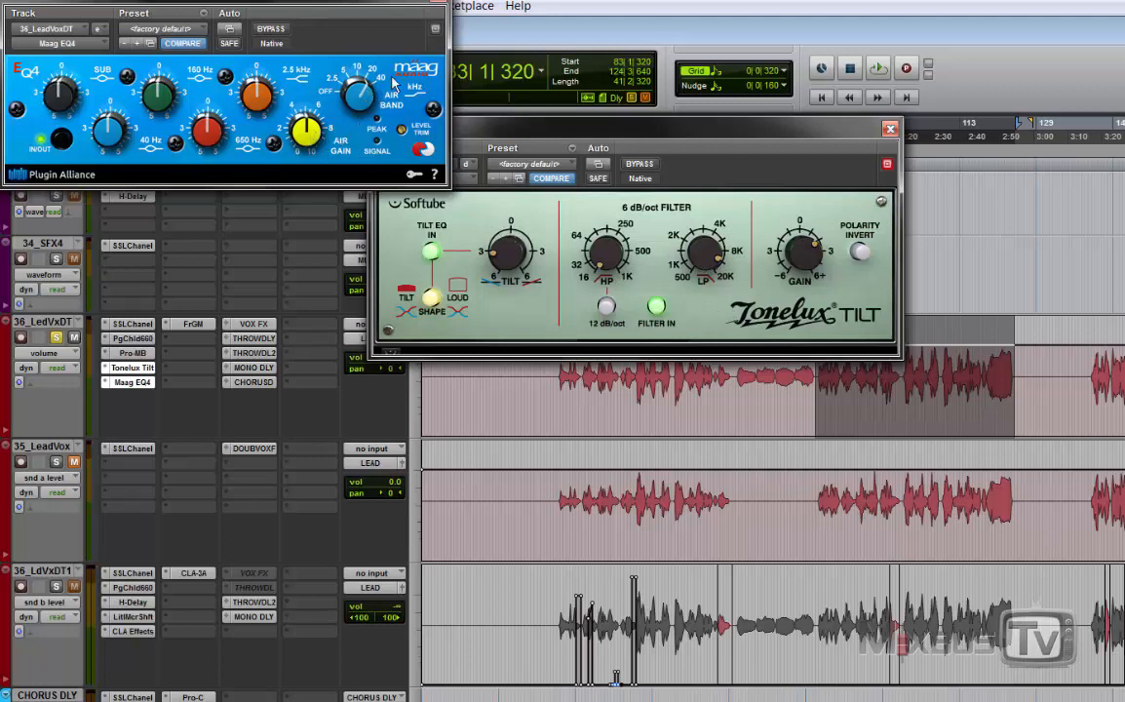
click(423, 8)
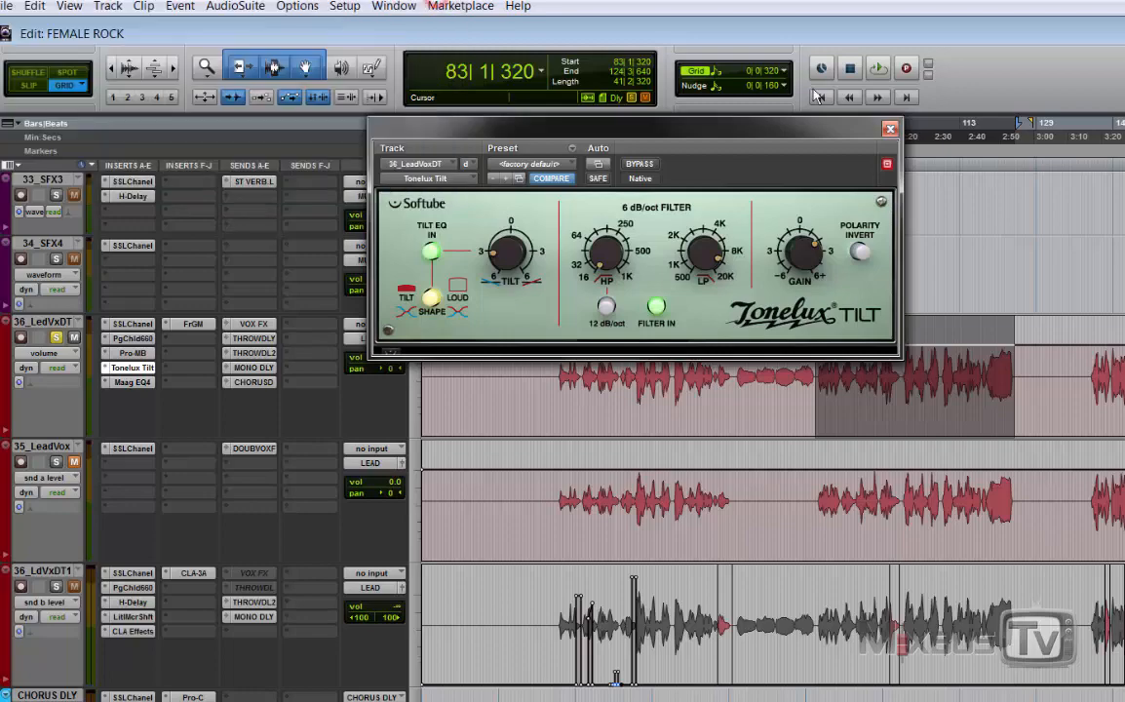
click(890, 129)
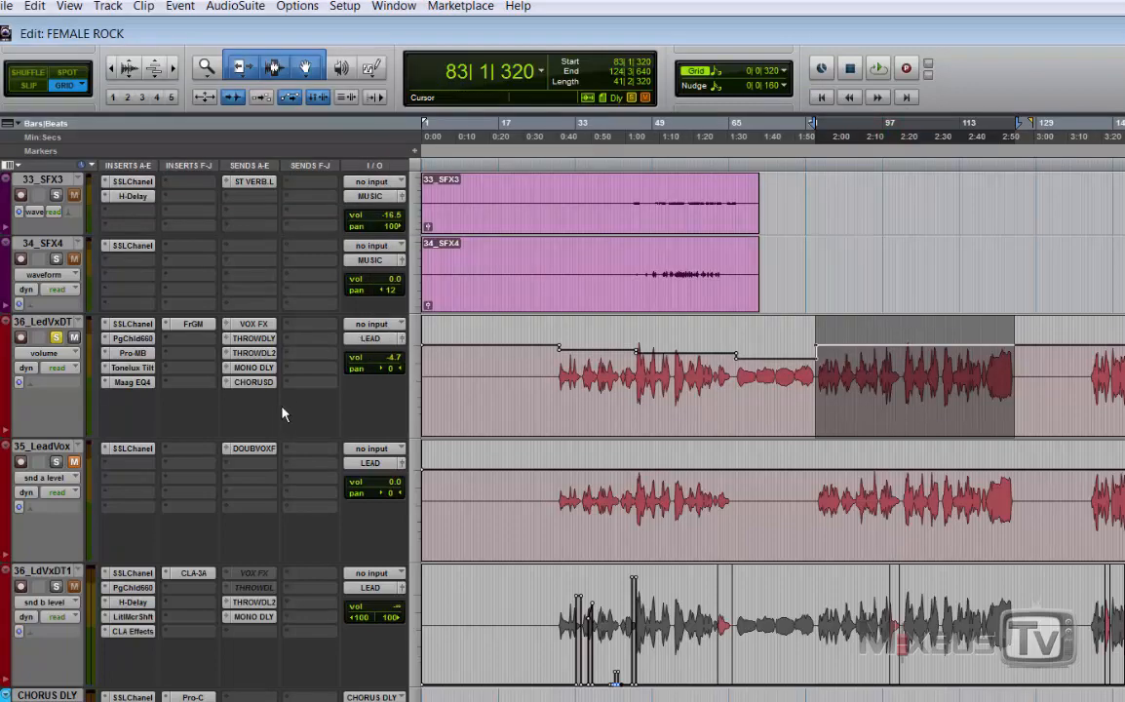
Bypass the Maag EQ4, Tonelux Tilt, Pro-MB, PuigChild 660 and SSLChannel inserts on 36_LeadVoxDT.
scroll(255, 363, down, 2)
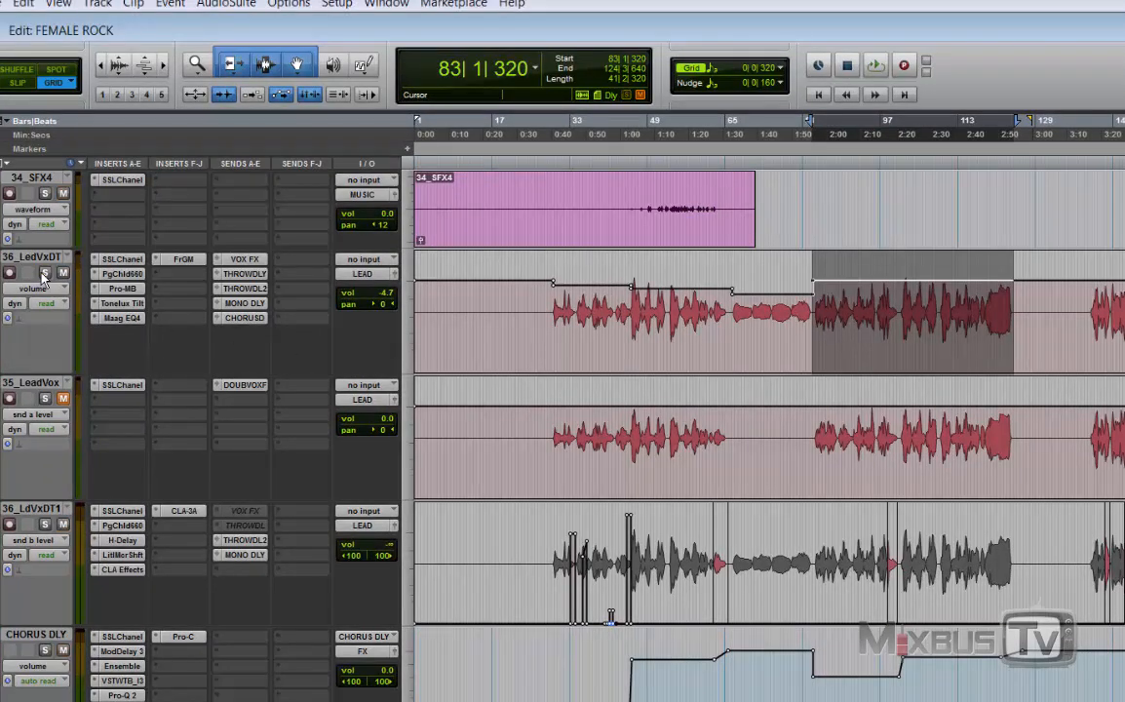
ctrl+click(139, 319)
ctrl+click(133, 305)
ctrl+click(124, 290)
ctrl+click(122, 274)
ctrl+click(122, 260)
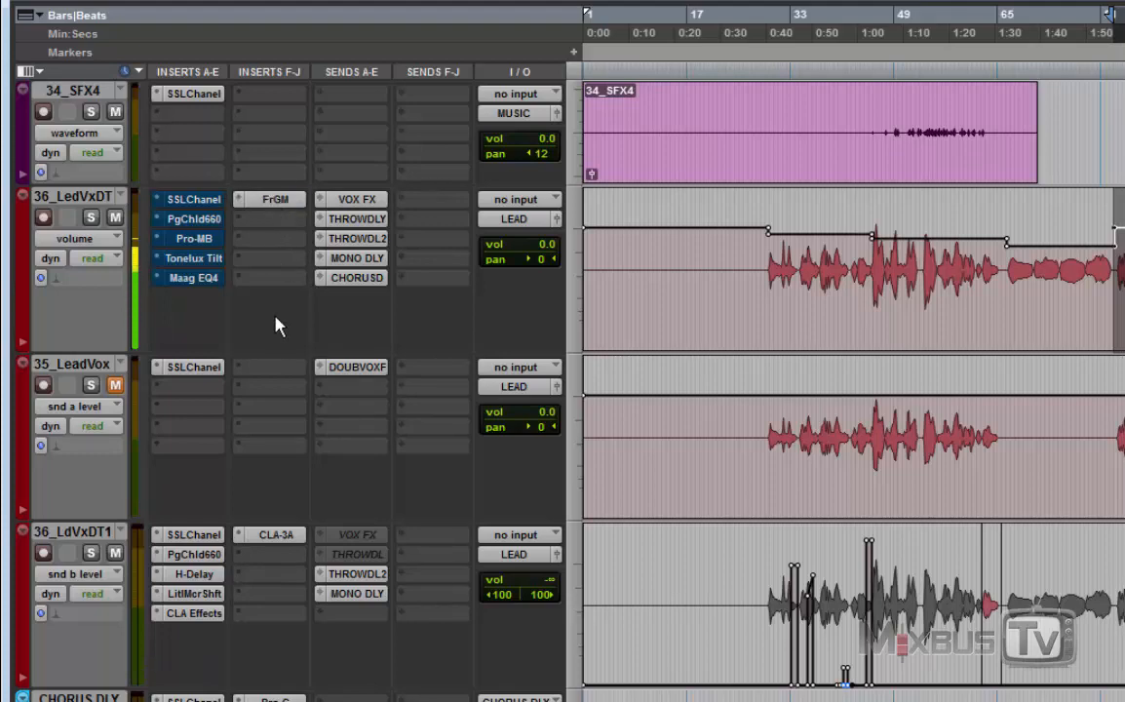
Re-enable the SSLChannel, PuigChild 660, Pro-MB, Tonelux Tilt and Maag EQ4 inserts on 36_LeadVoxDT one after another during playback.
super+click(208, 202)
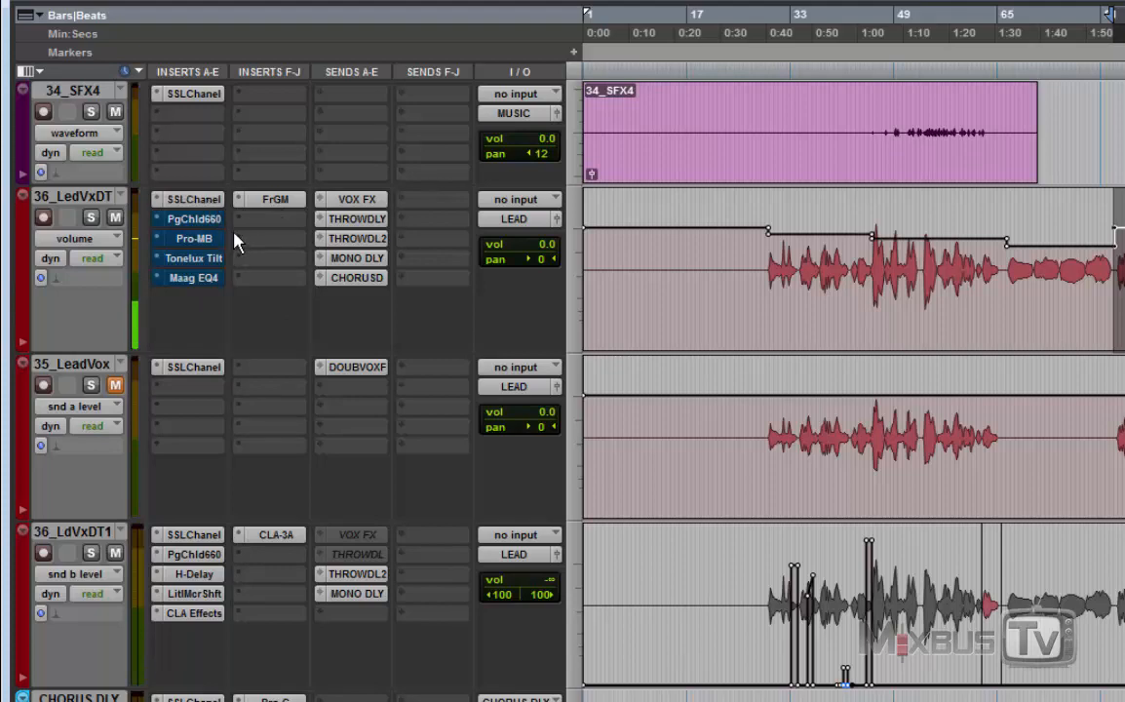
super+click(195, 221)
super+click(194, 240)
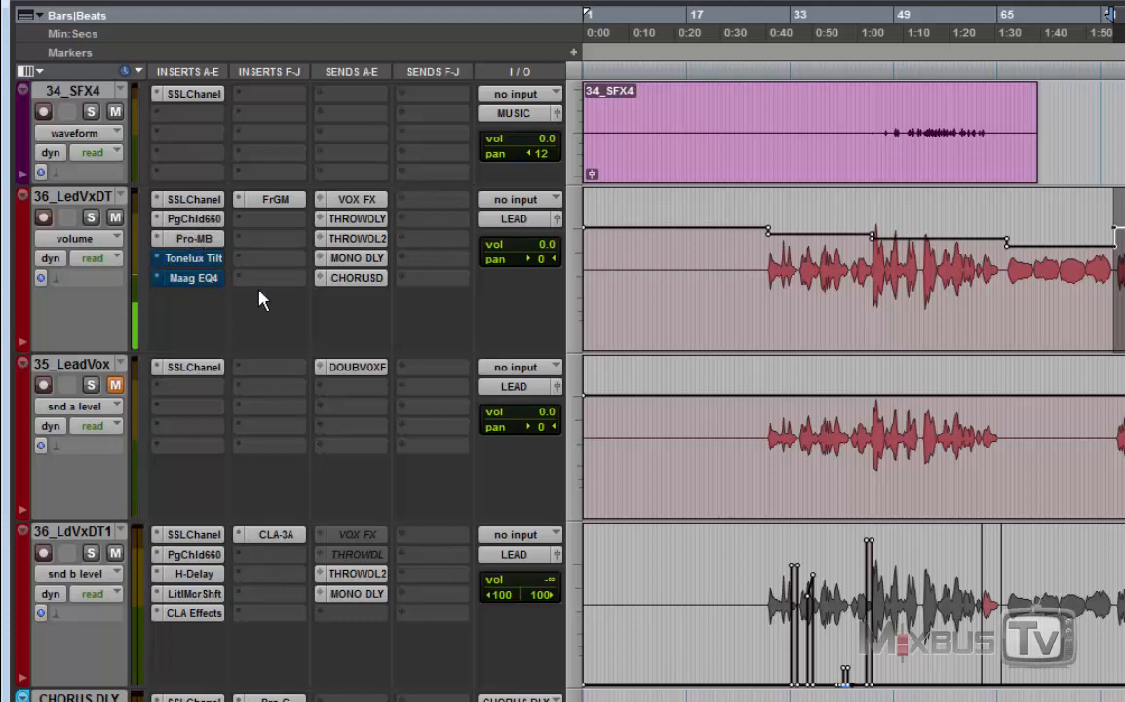
ctrl+click(210, 264)
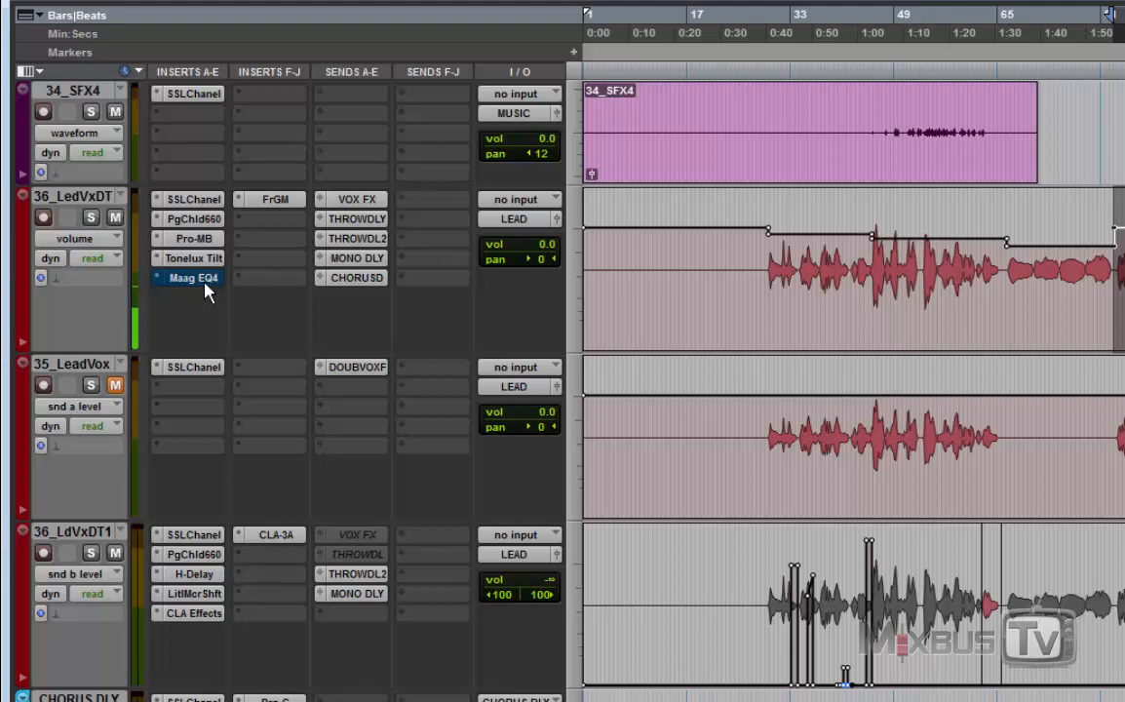
ctrl+click(191, 279)
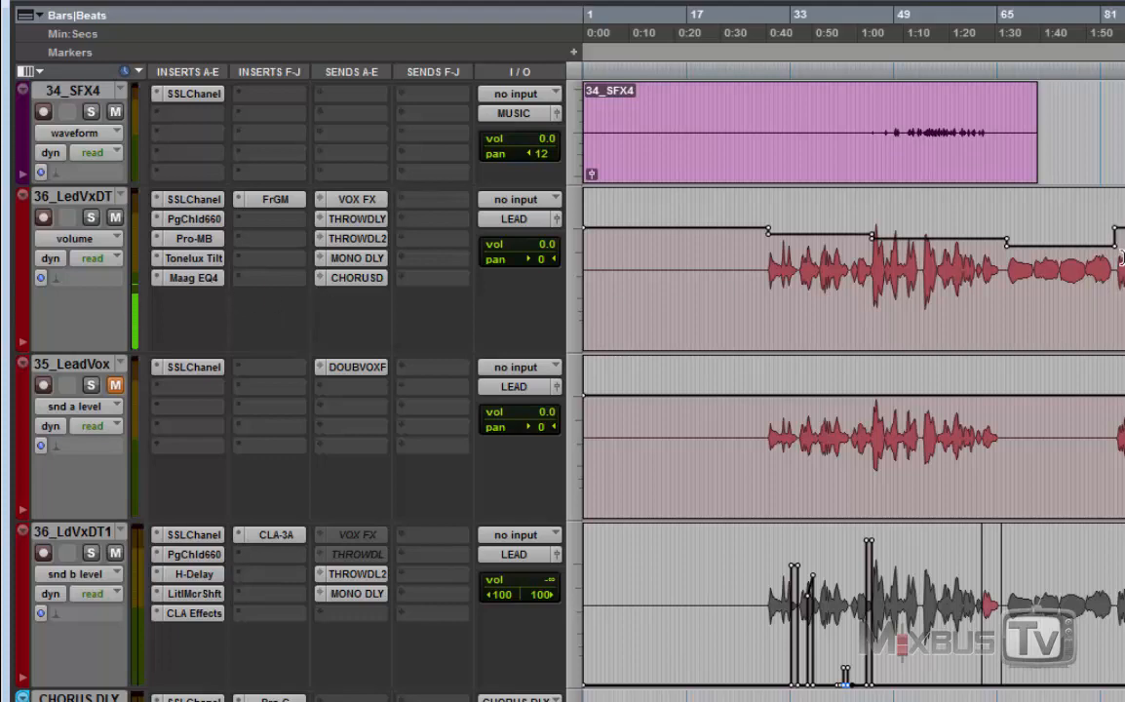
Adjust the playback selection and compare the whole 36_LeadVoxDT chain by bypassing all five inserts together and switching them back on.
drag(1124, 261, 1118, 261)
key(space)
key(space)
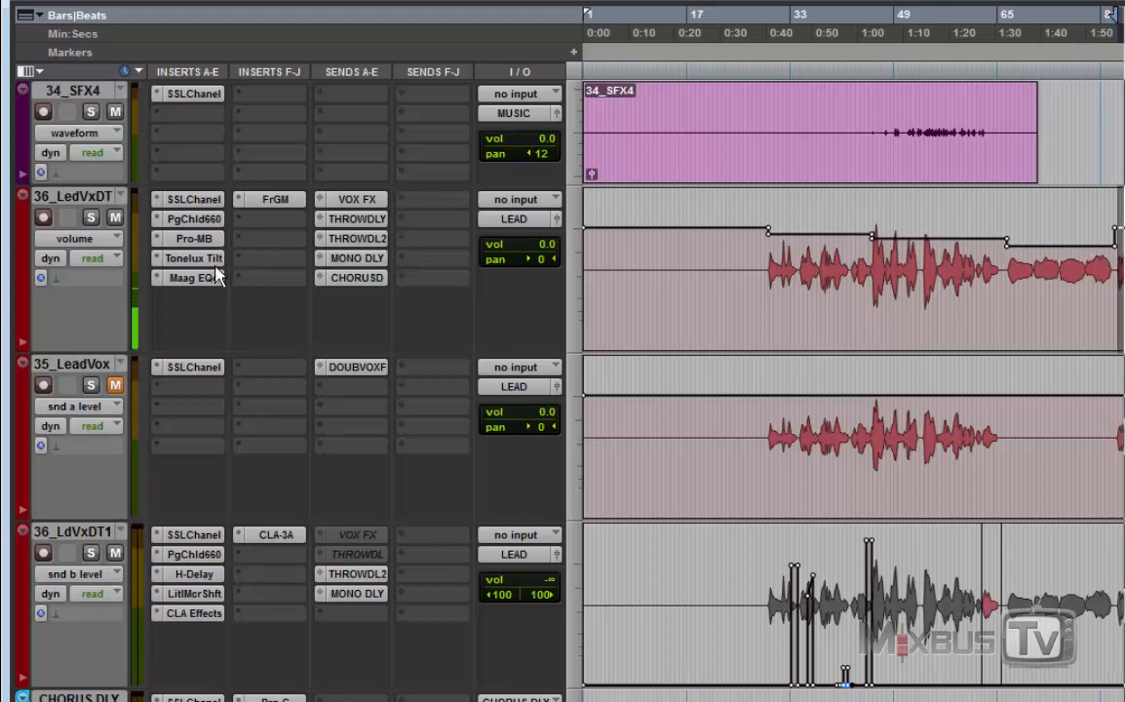
drag(203, 266, 207, 205)
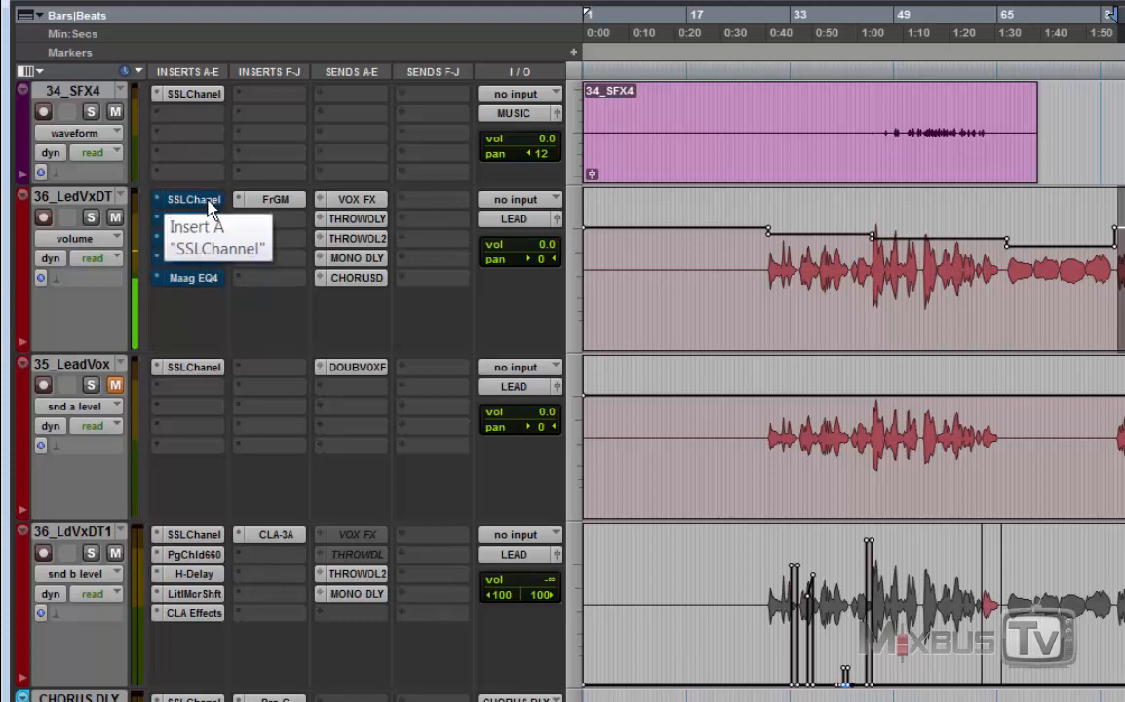
drag(207, 205, 263, 326)
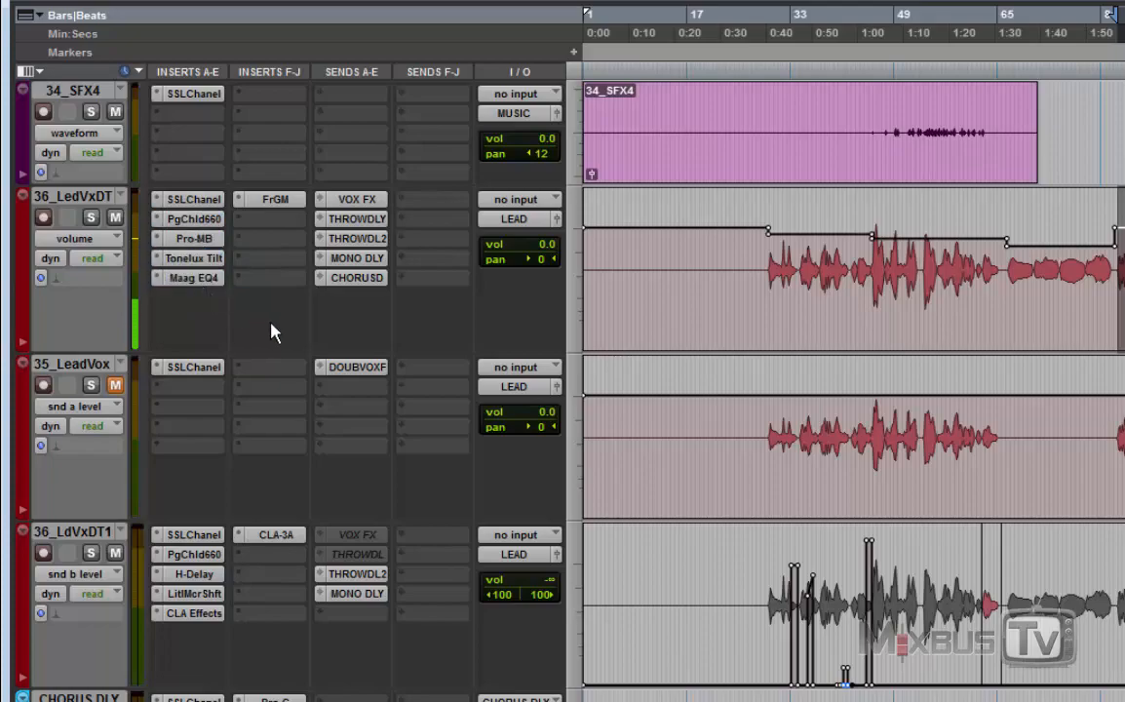
Go to the drum tracks and view the SSLChannel settings on 03_SnareUp and 01_Kick, closing each window.
scroll(268, 330, down, 10)
scroll(262, 331, down, 10)
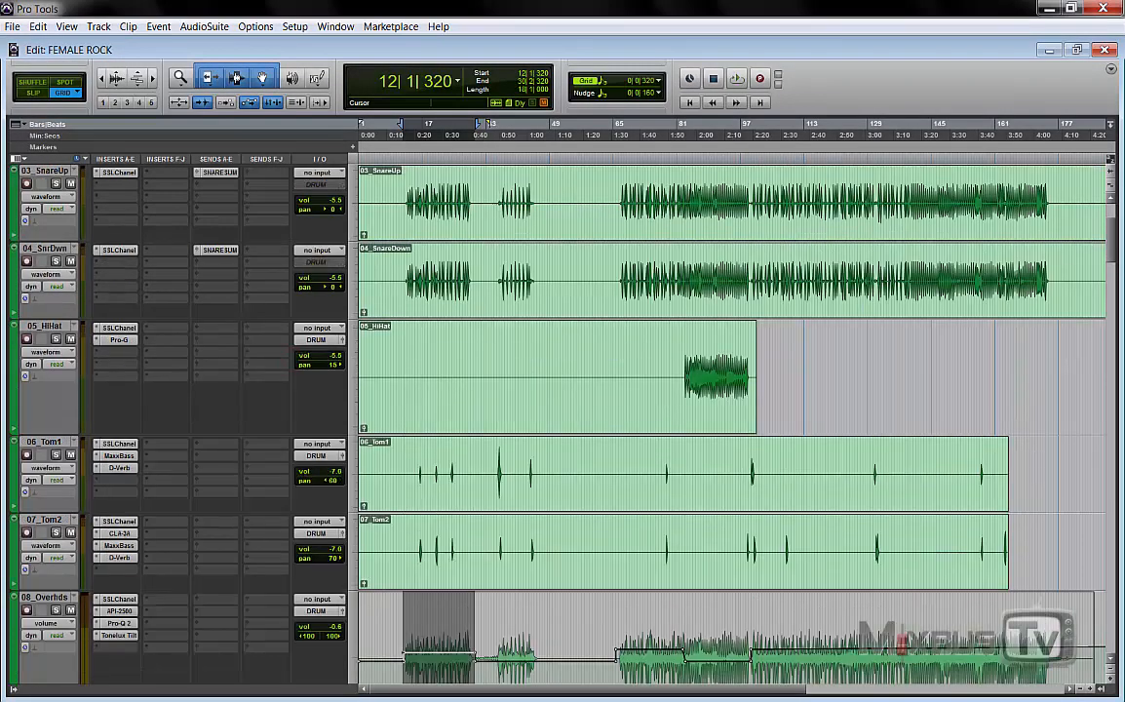
scroll(731, 419, up, 3)
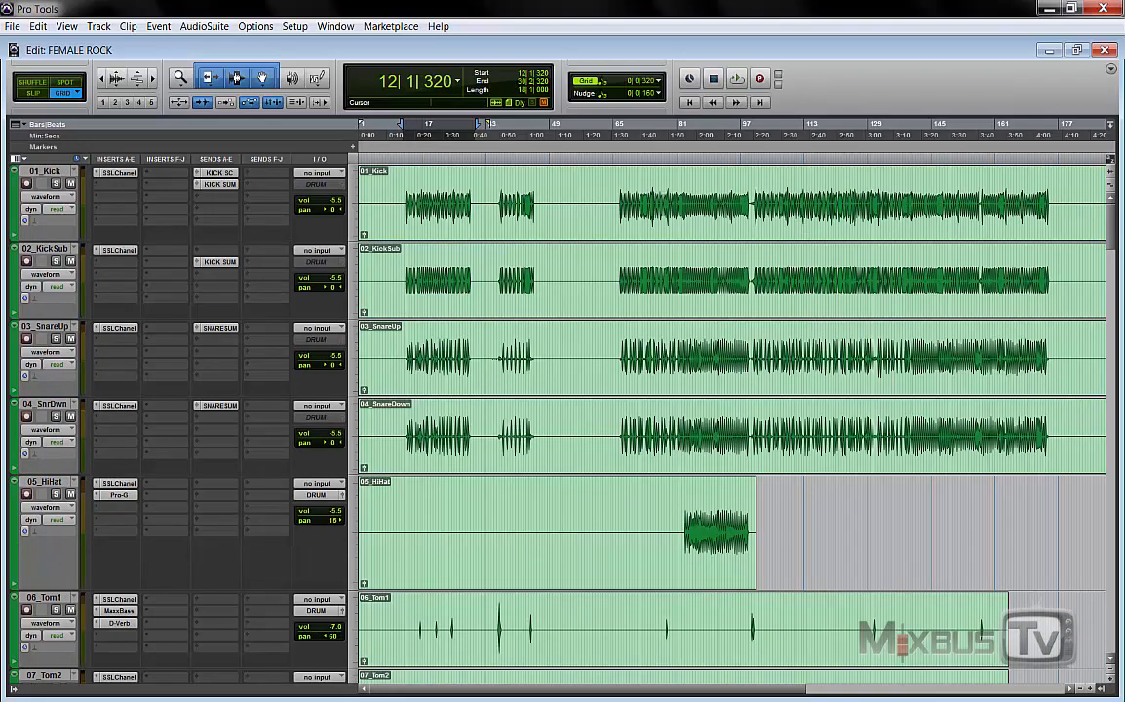
click(117, 329)
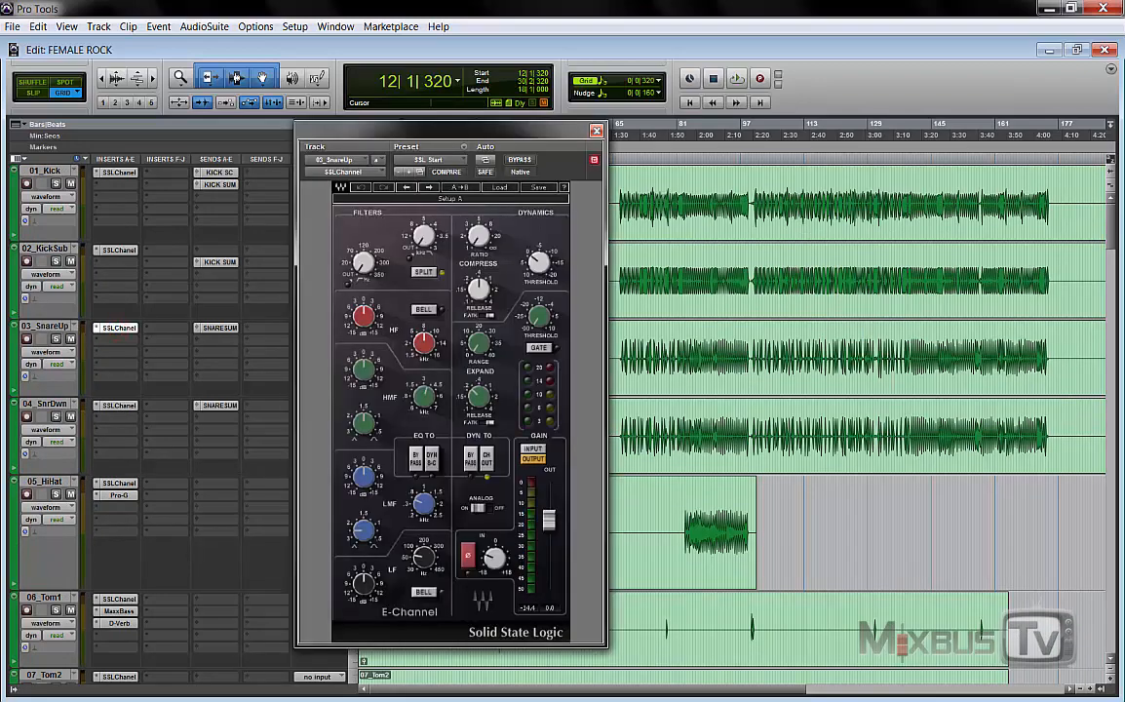
click(117, 328)
click(117, 173)
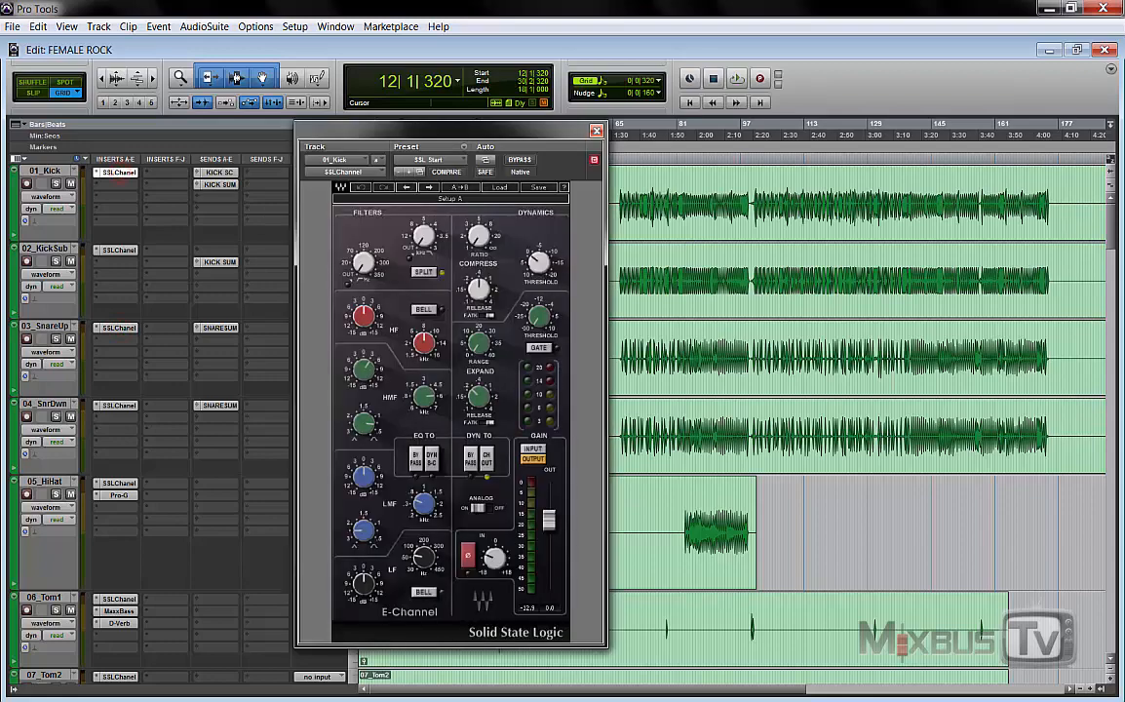
click(115, 173)
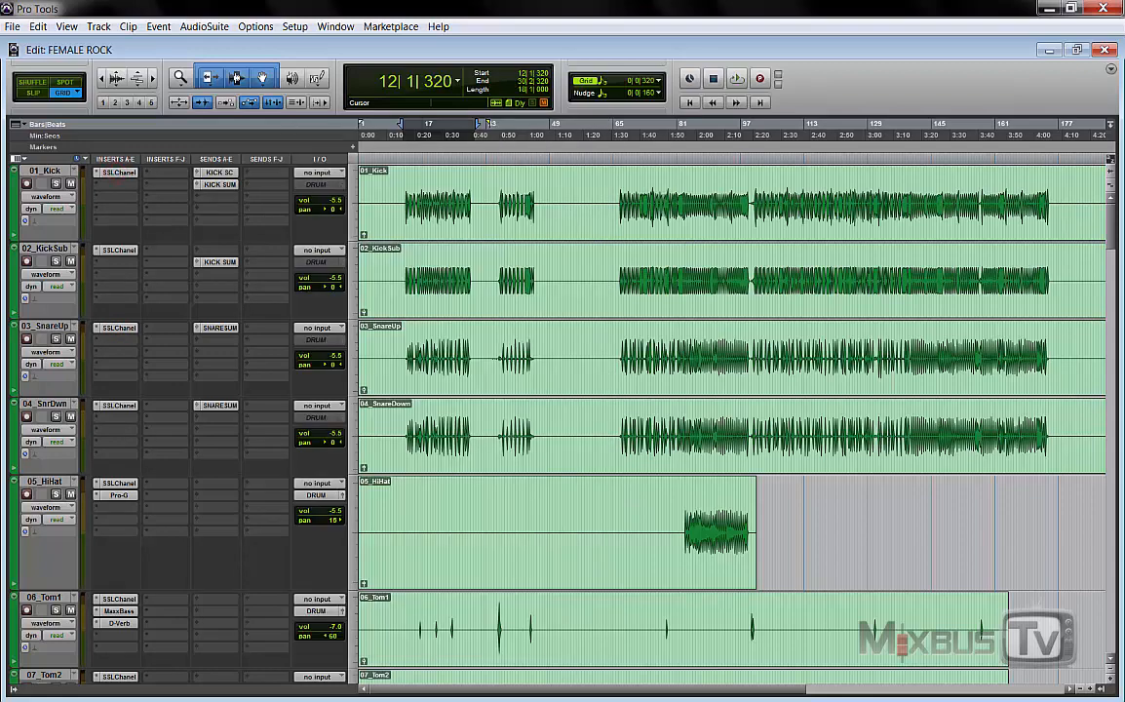
Review the SSLChannel filter and low-frequency EQ on 08_Overheads, and show its API-2500 compressor alongside.
scroll(731, 420, down, 3)
scroll(731, 420, down, 5)
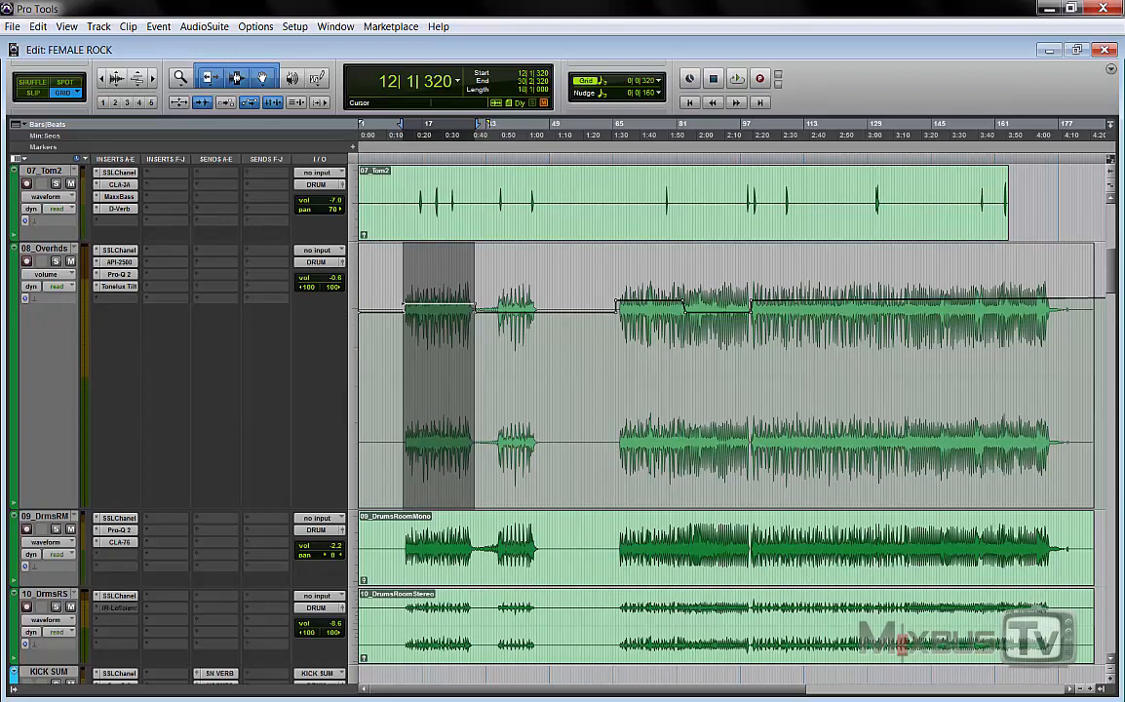
click(115, 250)
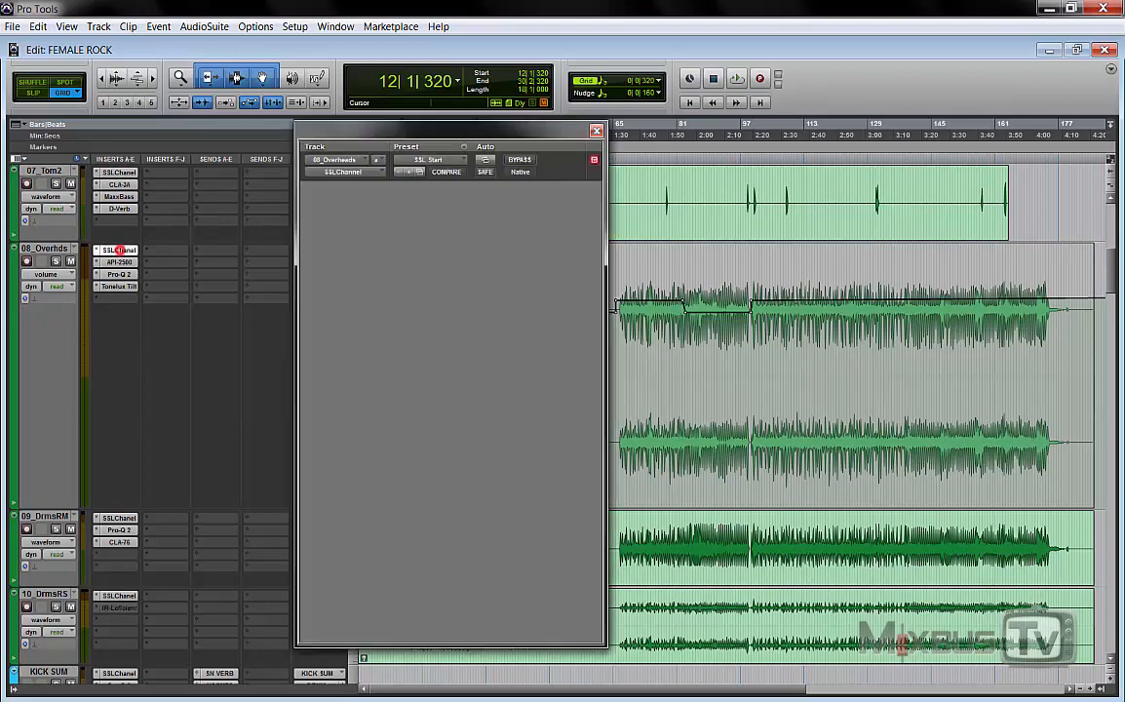
drag(466, 134, 397, 108)
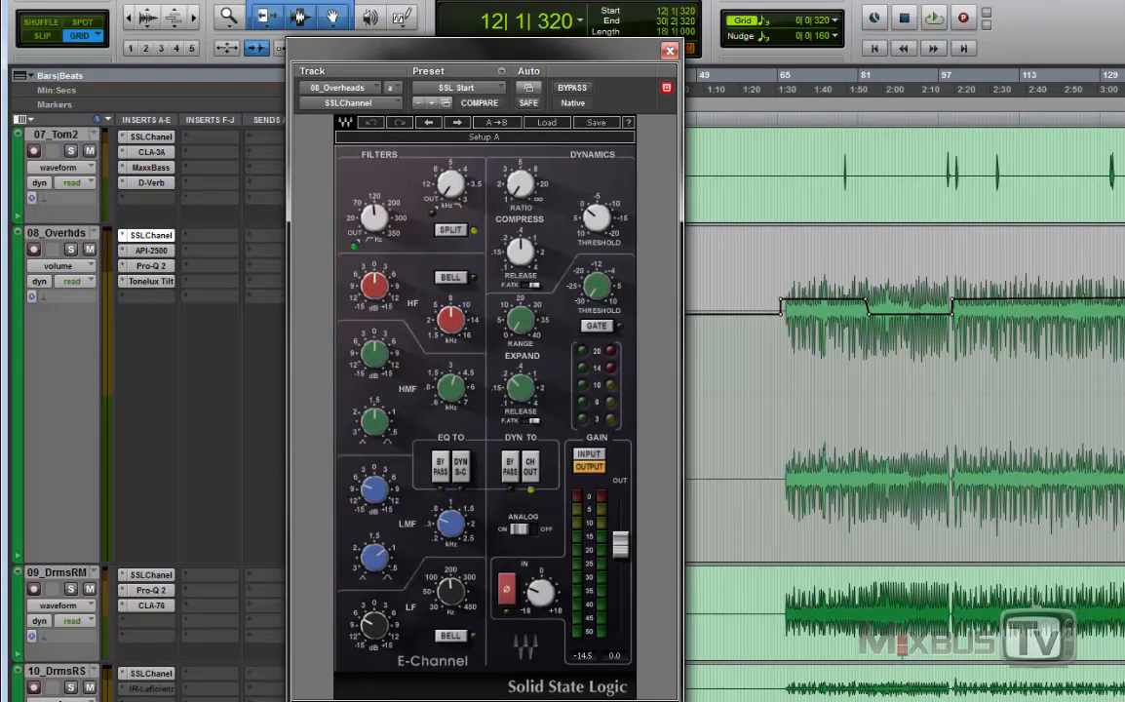
mouse_move(374, 218)
mouse_move(450, 524)
click(379, 622)
click(452, 589)
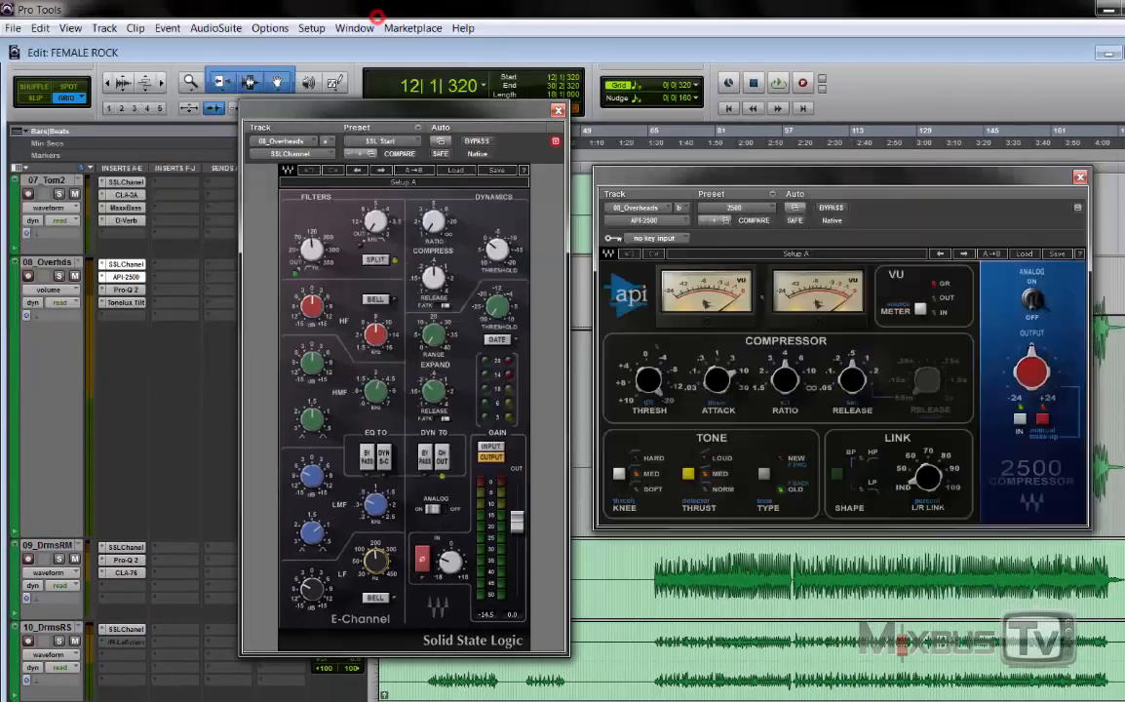
drag(787, 177, 766, 253)
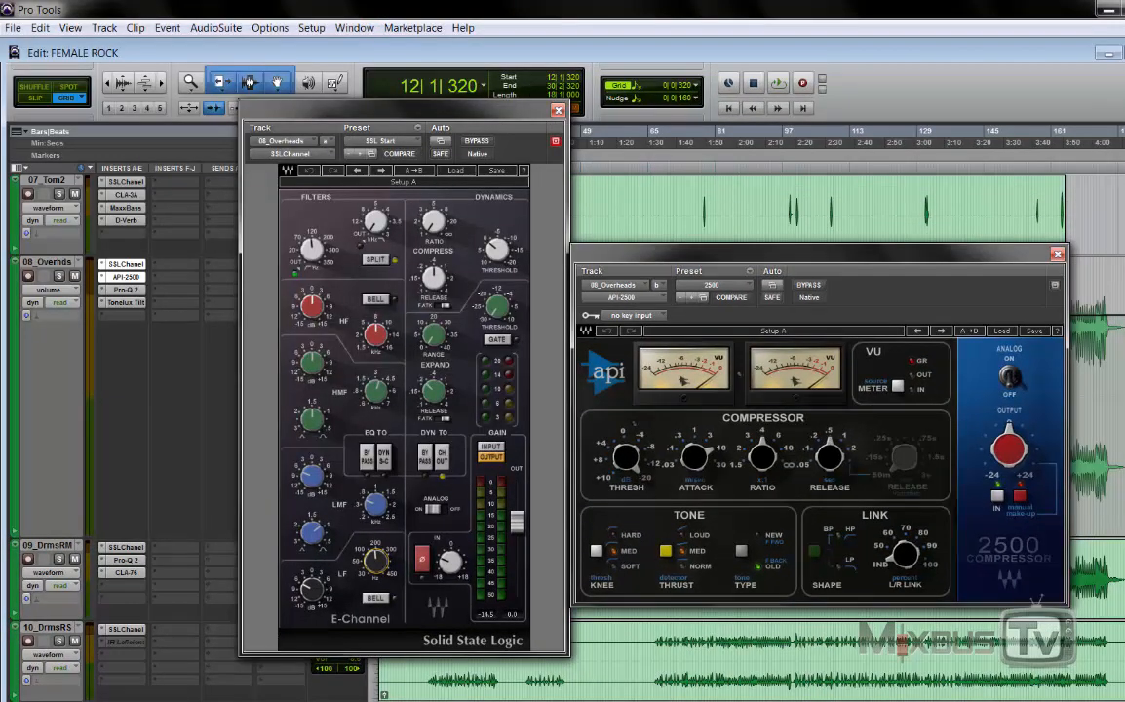
Review the Pro-Q 2 bands and the Tonelux Tilt settings on 08_Overheads, closing each window.
click(127, 290)
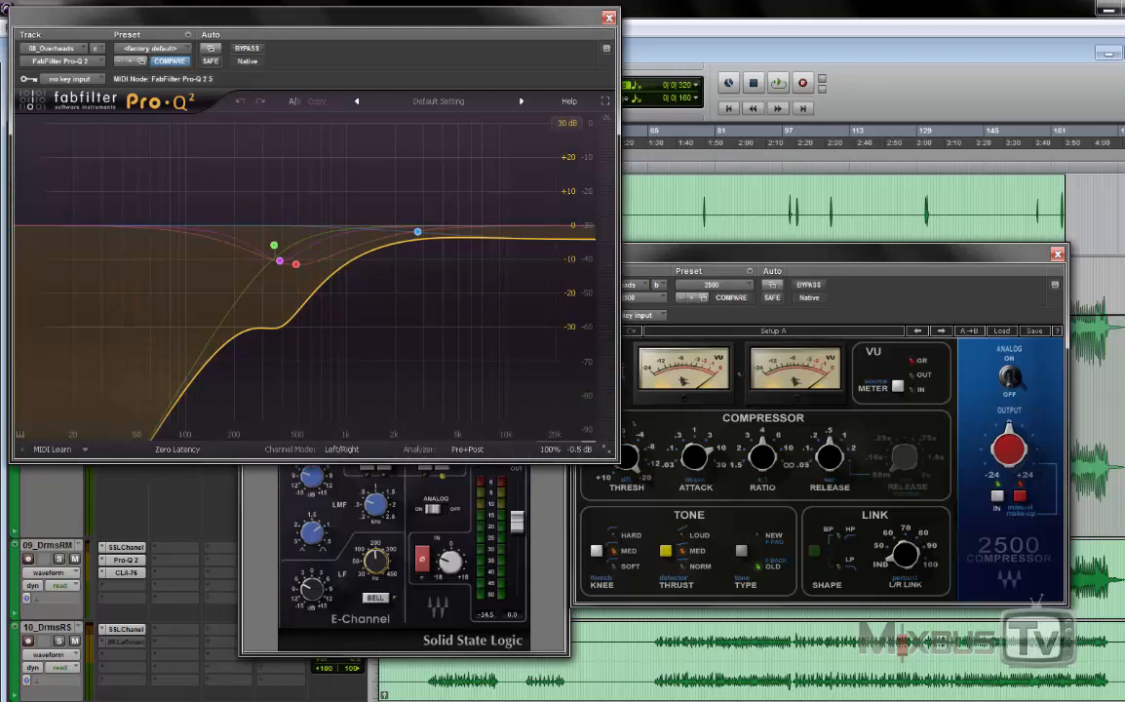
mouse_move(280, 261)
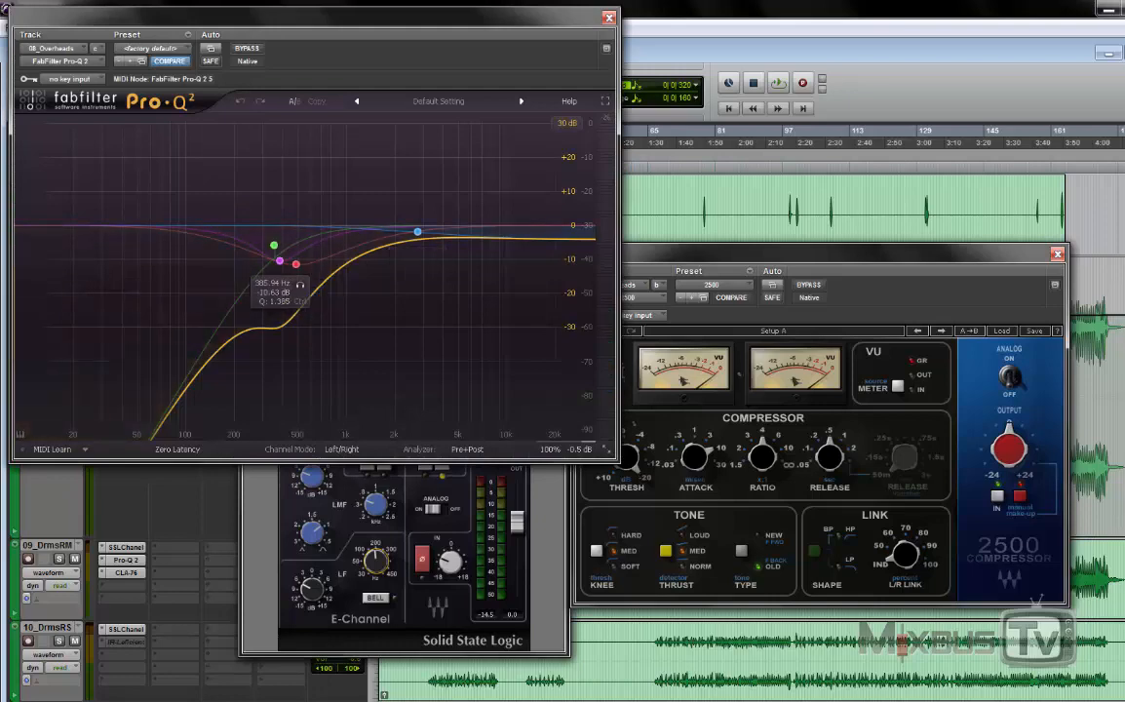
mouse_move(417, 232)
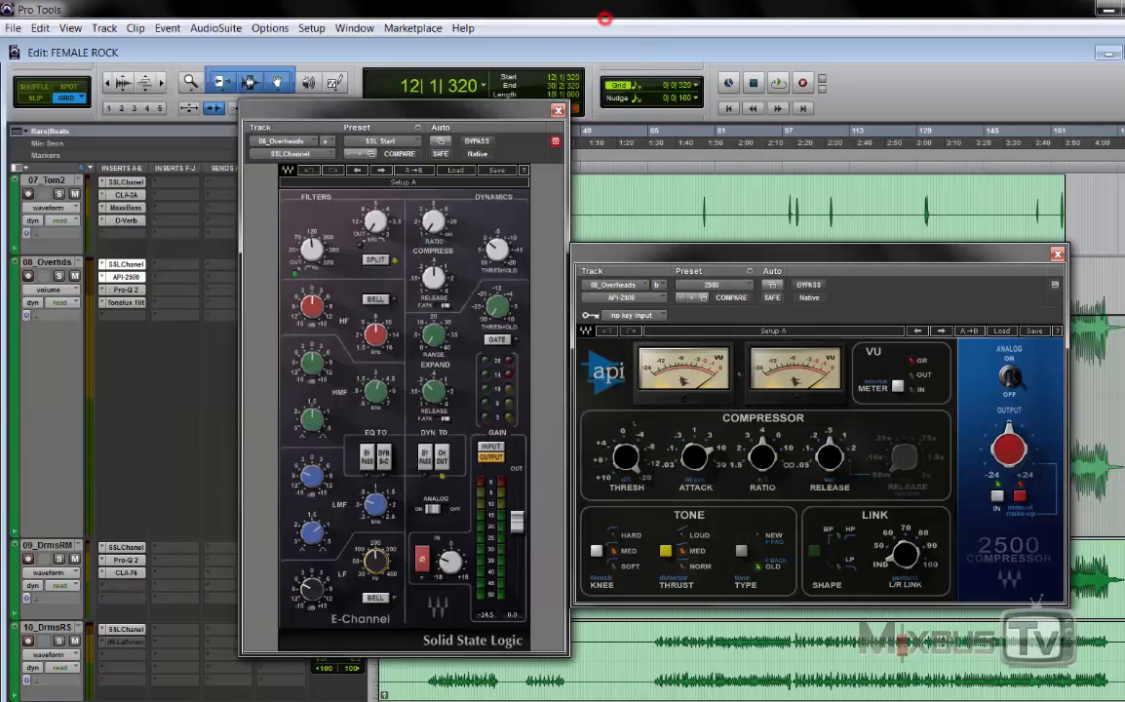
click(609, 16)
click(121, 302)
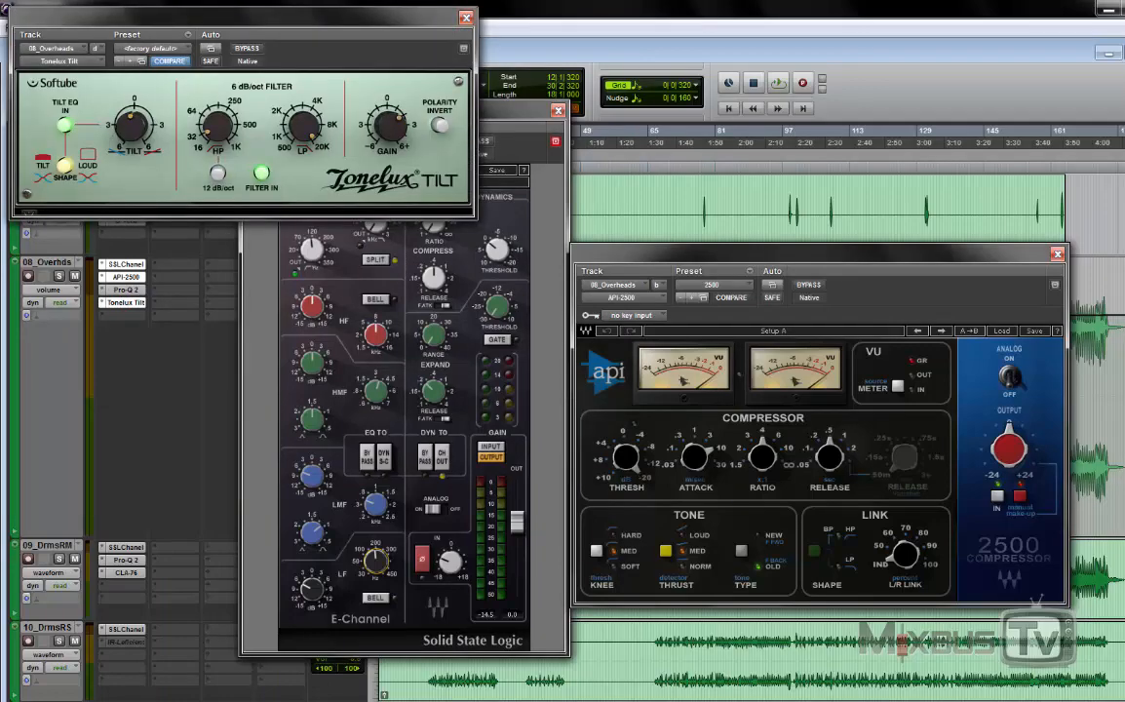
click(467, 18)
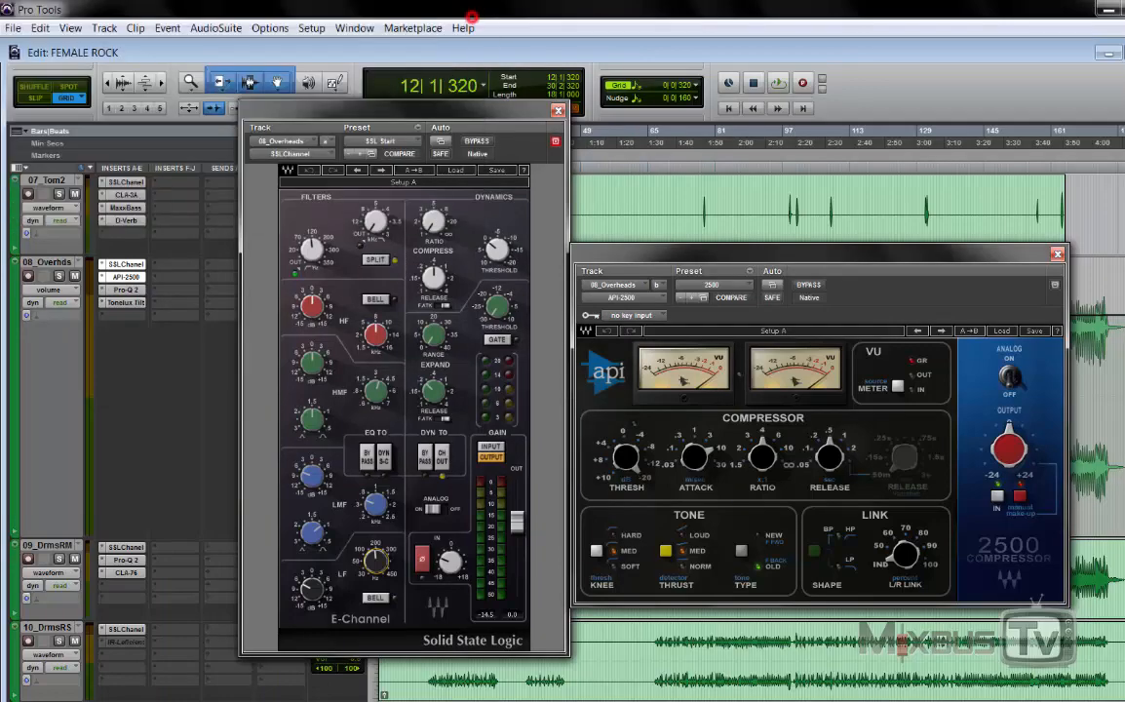
Bypass the Tonelux Tilt, Pro-Q 2 and API-2500 inserts and the SSLChannel EQ on 08_Overheads, and play the track soloed.
ctrl+click(123, 302)
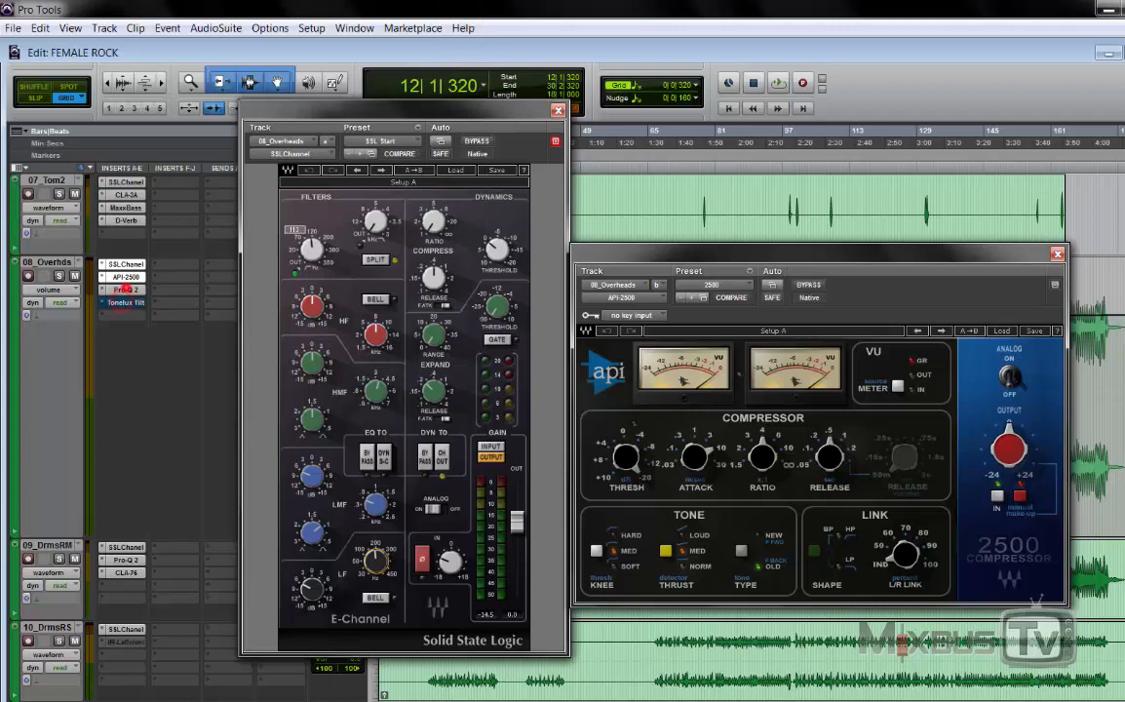
ctrl+click(126, 290)
ctrl+click(126, 277)
ctrl+click(128, 264)
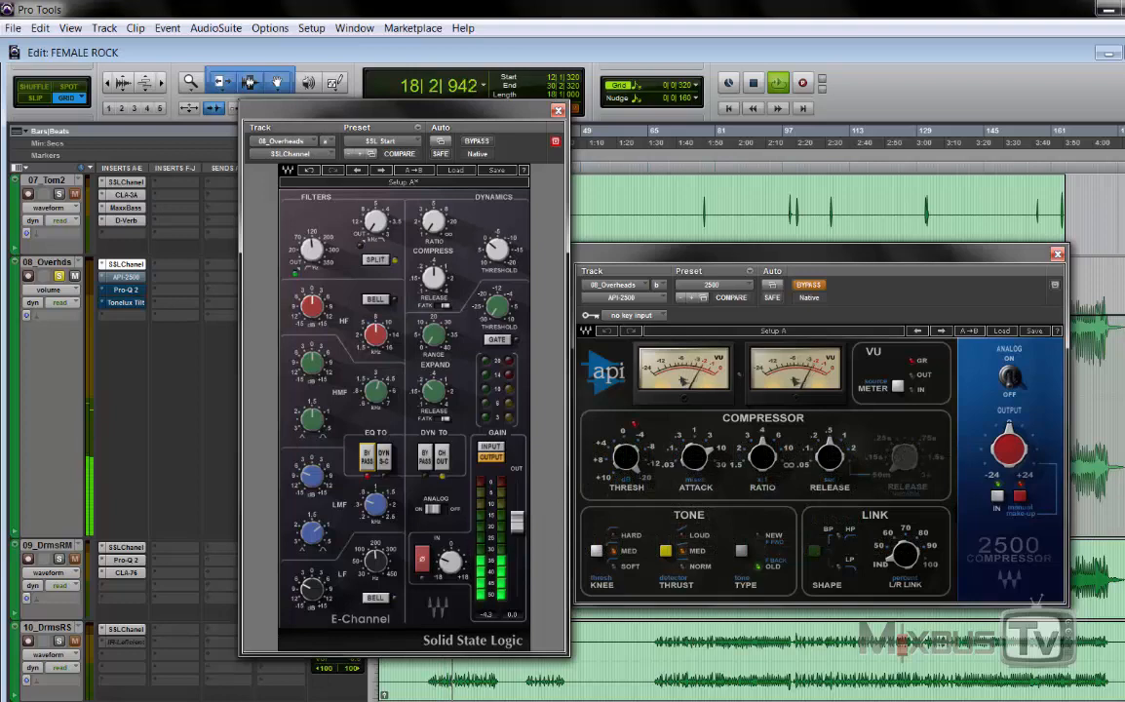
Re-engage the SSLChannel EQ and the API-2500 on the soloed overheads during playback, check the compressor's ratio, and stop.
click(368, 457)
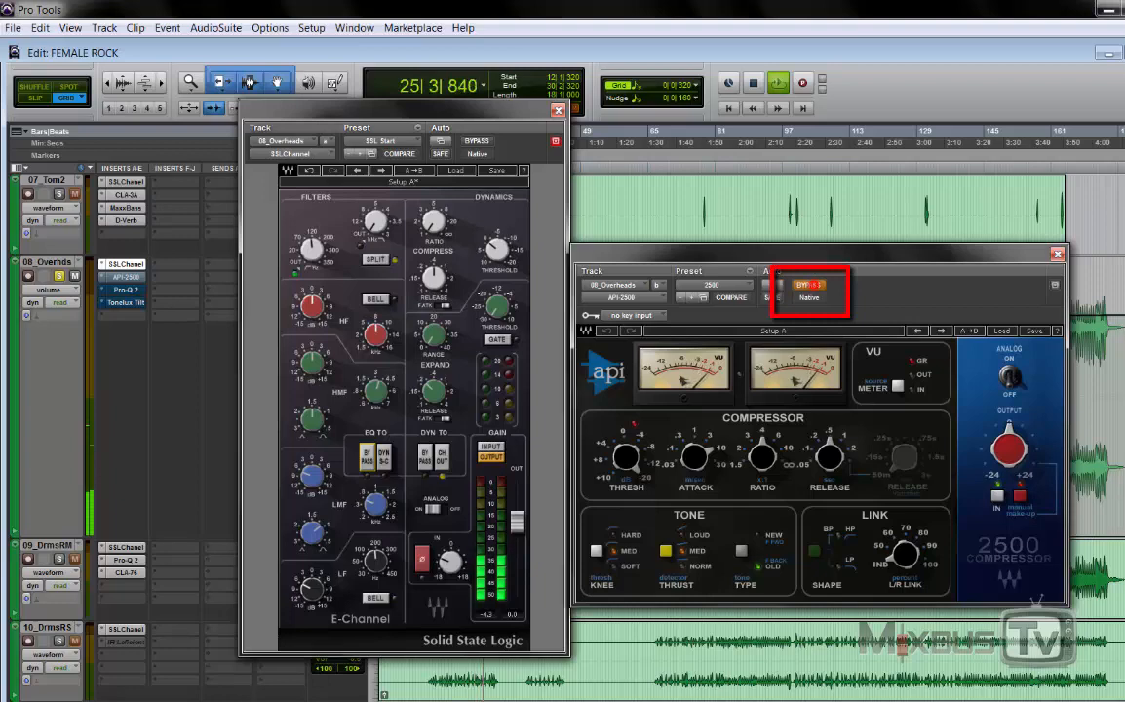
click(807, 285)
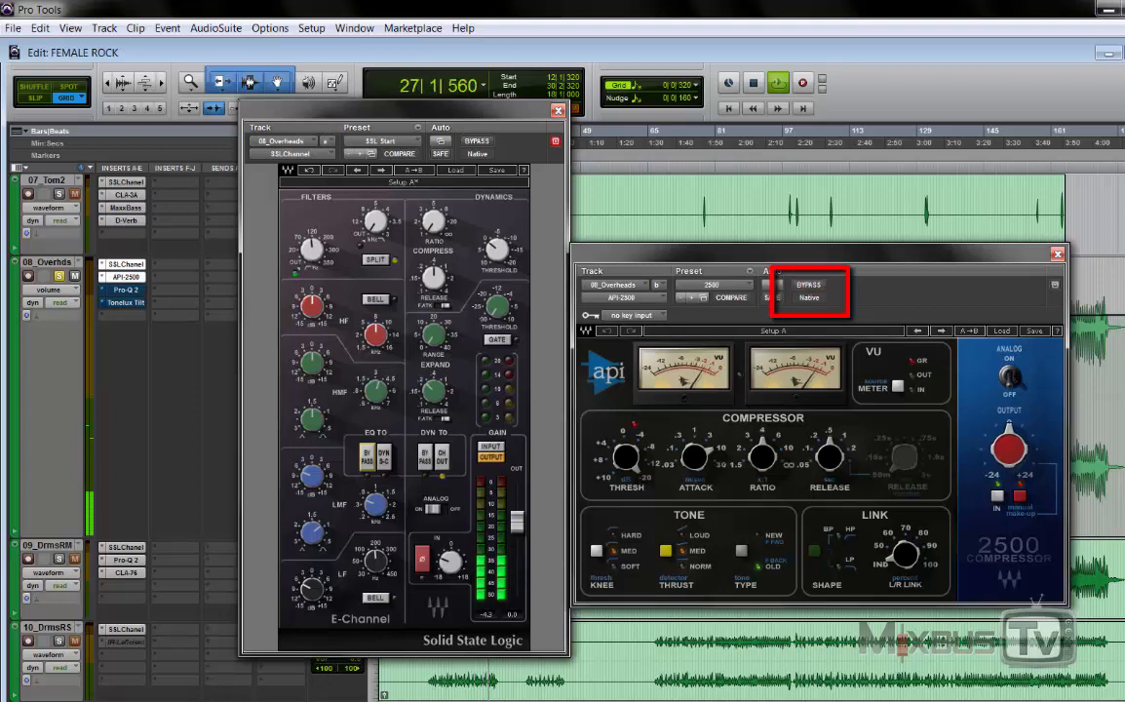
mouse_move(763, 456)
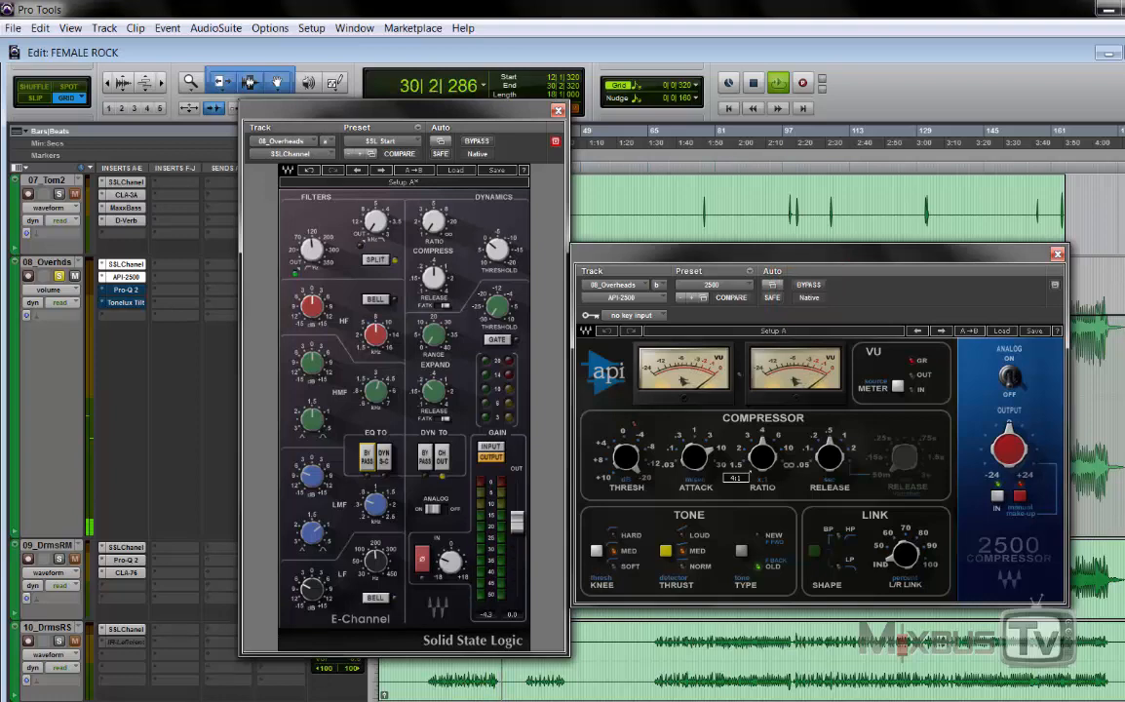
key(space)
Play the overheads unsoloed with the other drums and re-enable their SSLChannel EQ, API-2500, Pro-Q 2 and Tonelux Tilt in turn.
click(154, 352)
key(space)
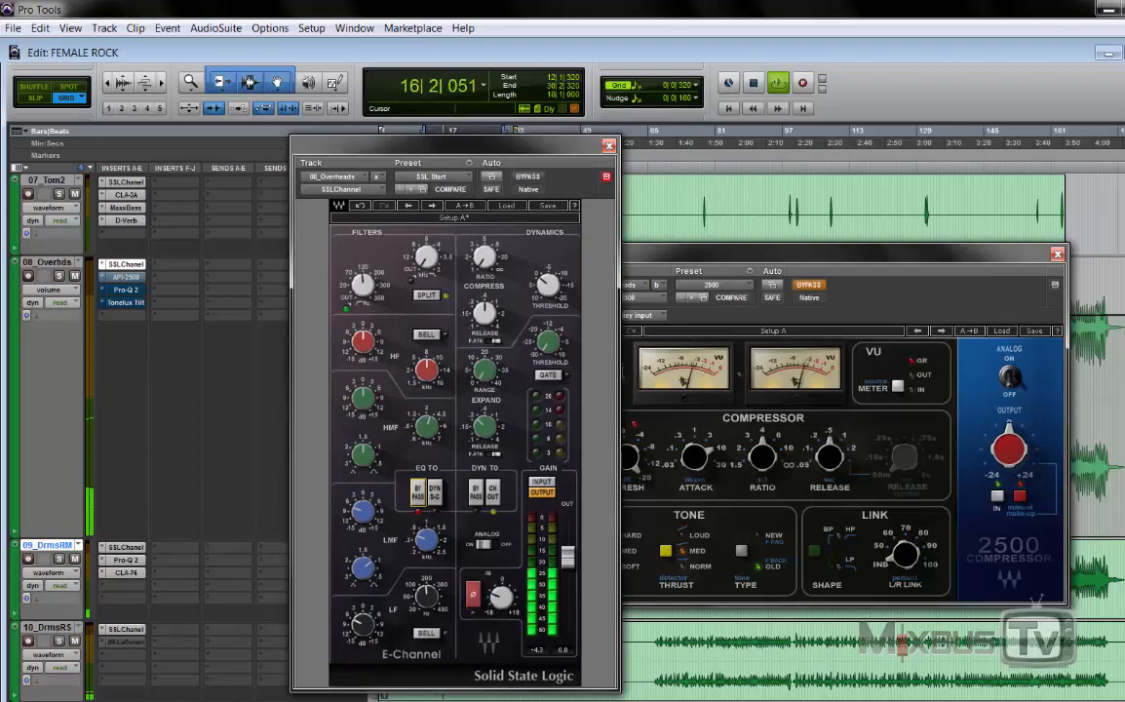
click(418, 492)
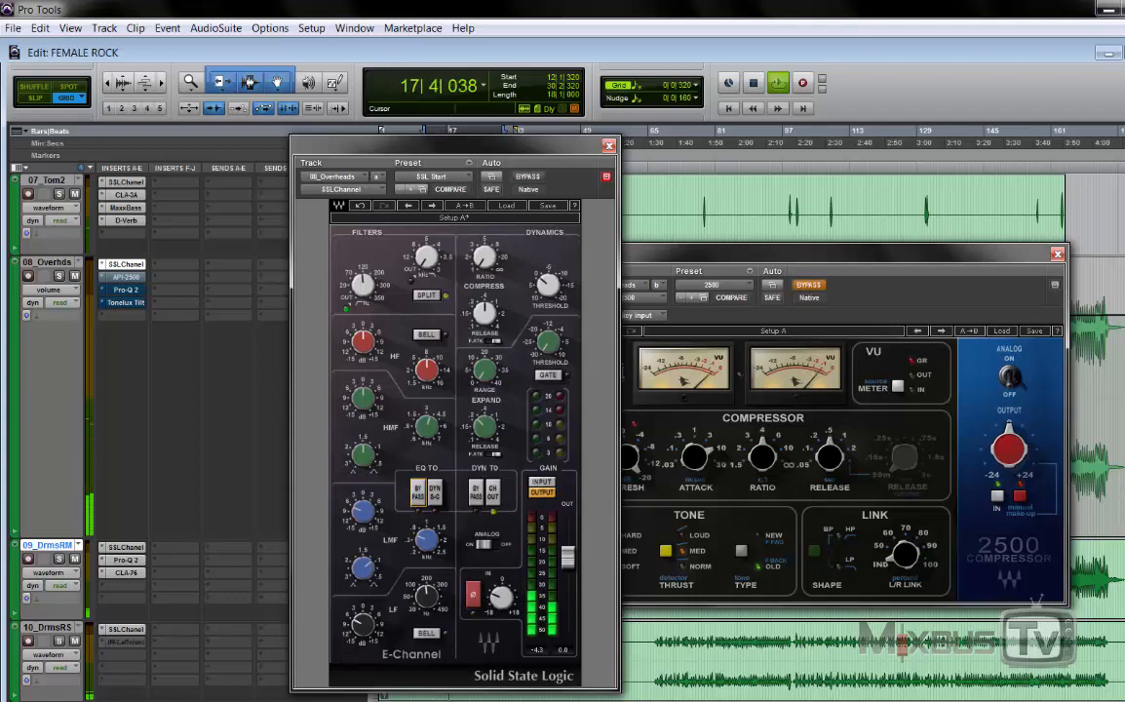
right_click(108, 277)
click(122, 285)
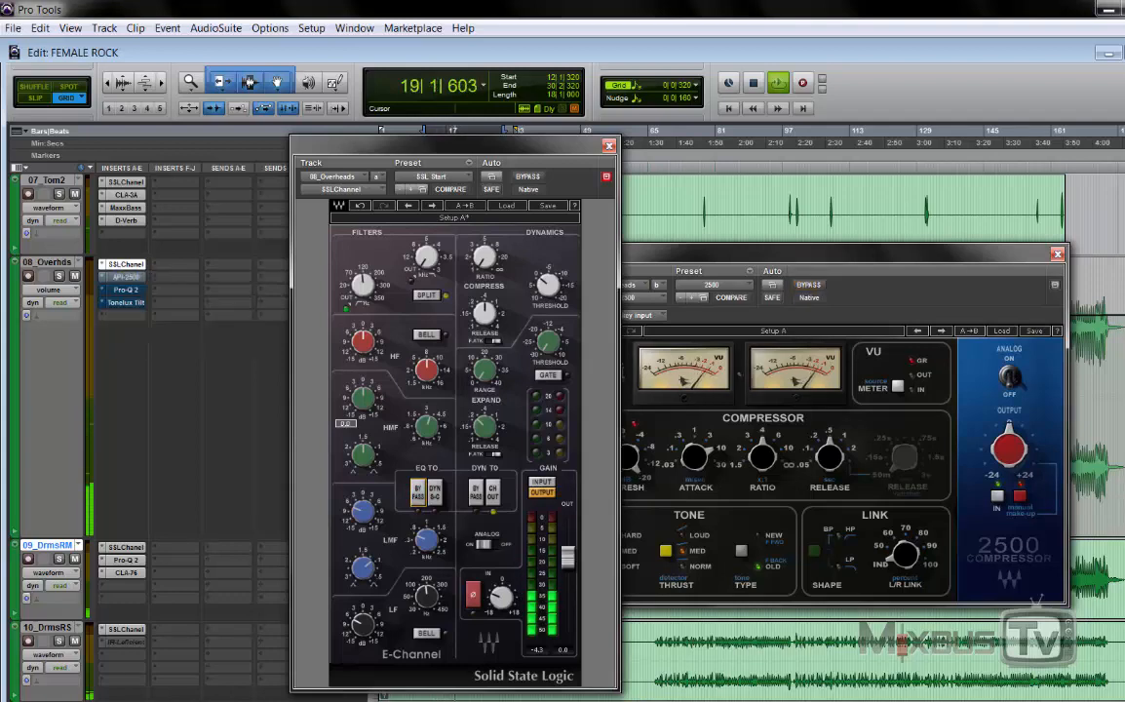
right_click(107, 290)
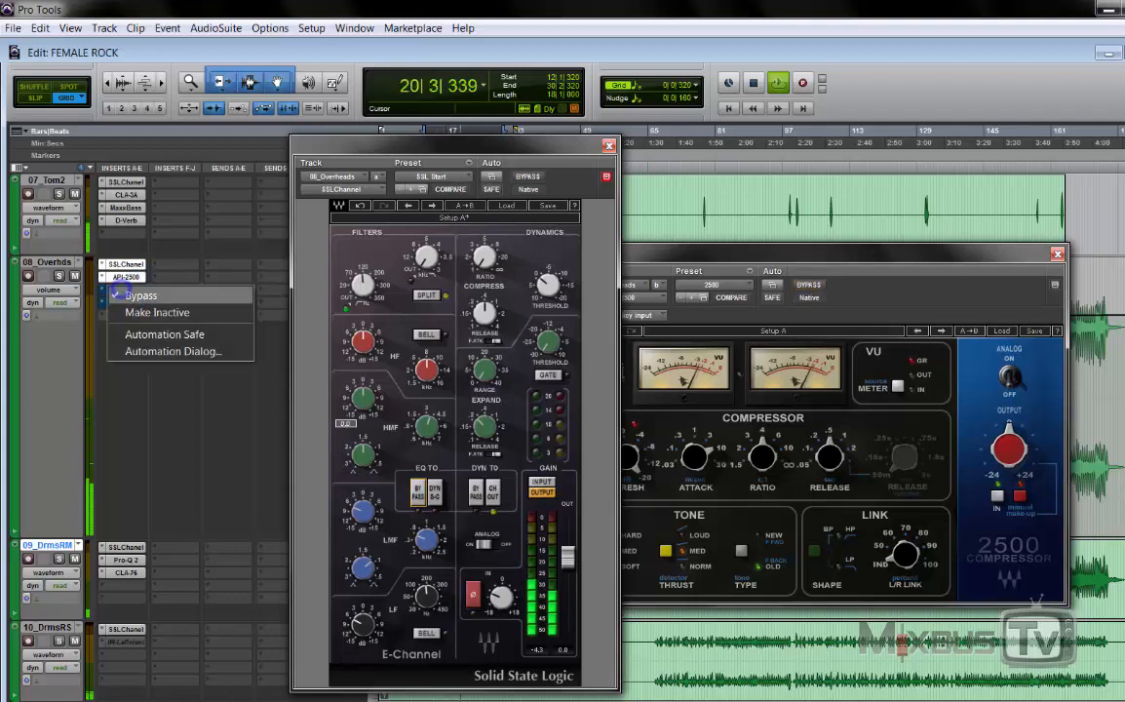
click(136, 296)
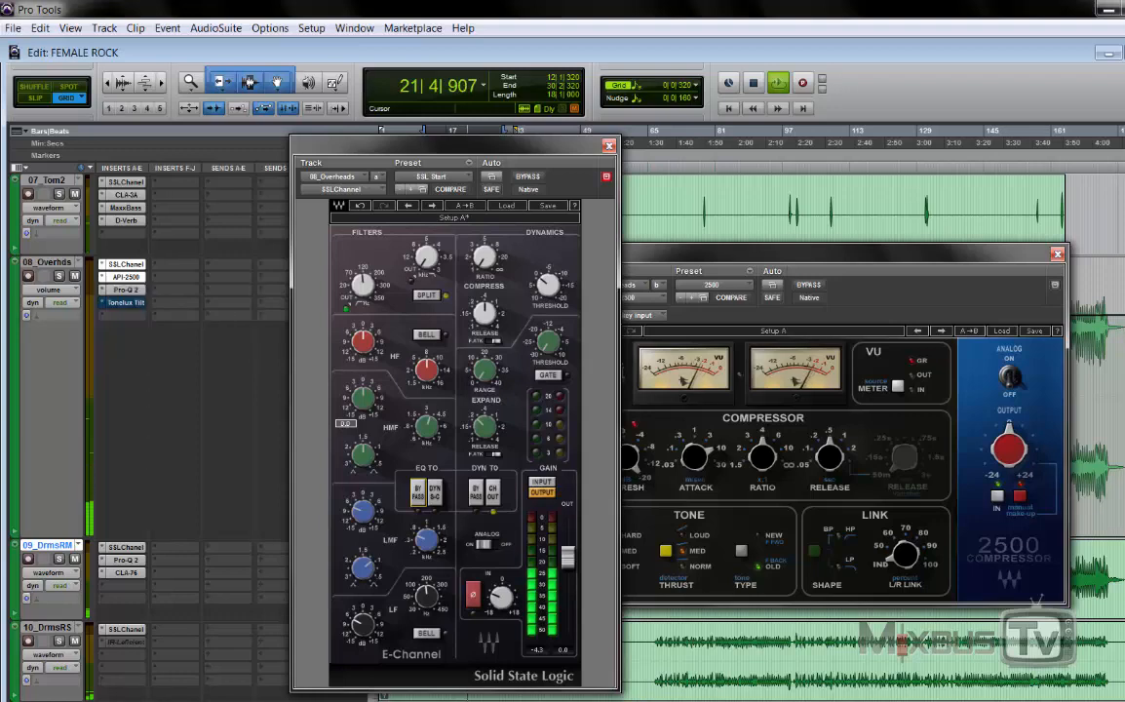
right_click(124, 302)
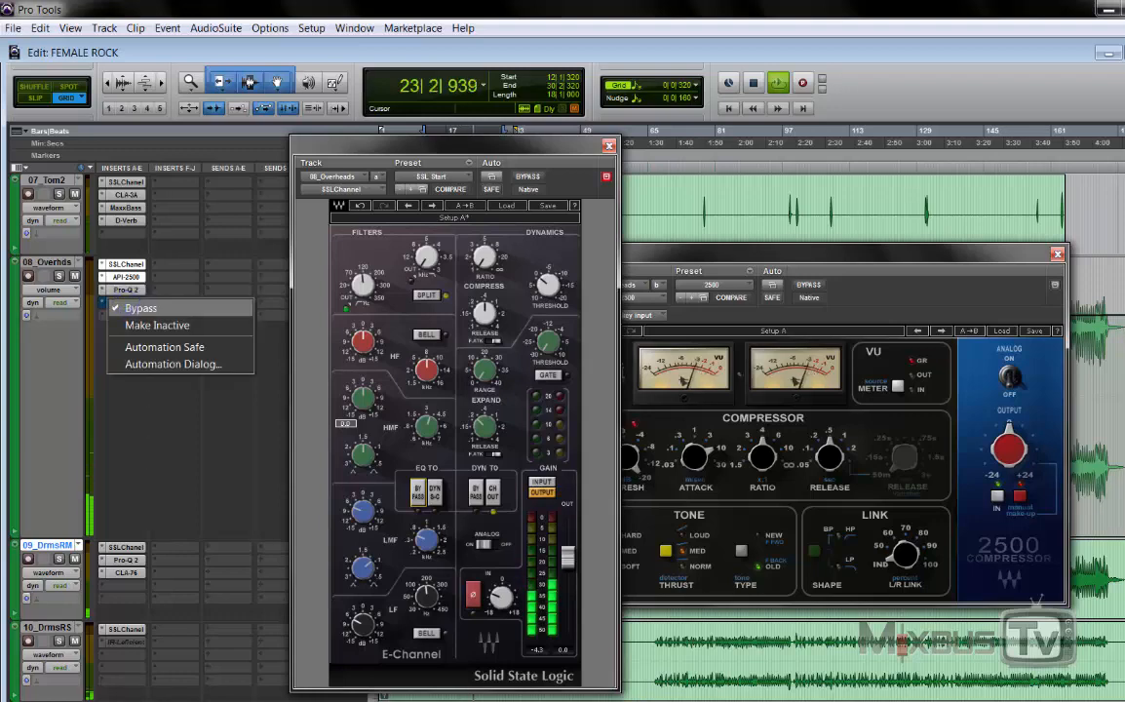
click(130, 310)
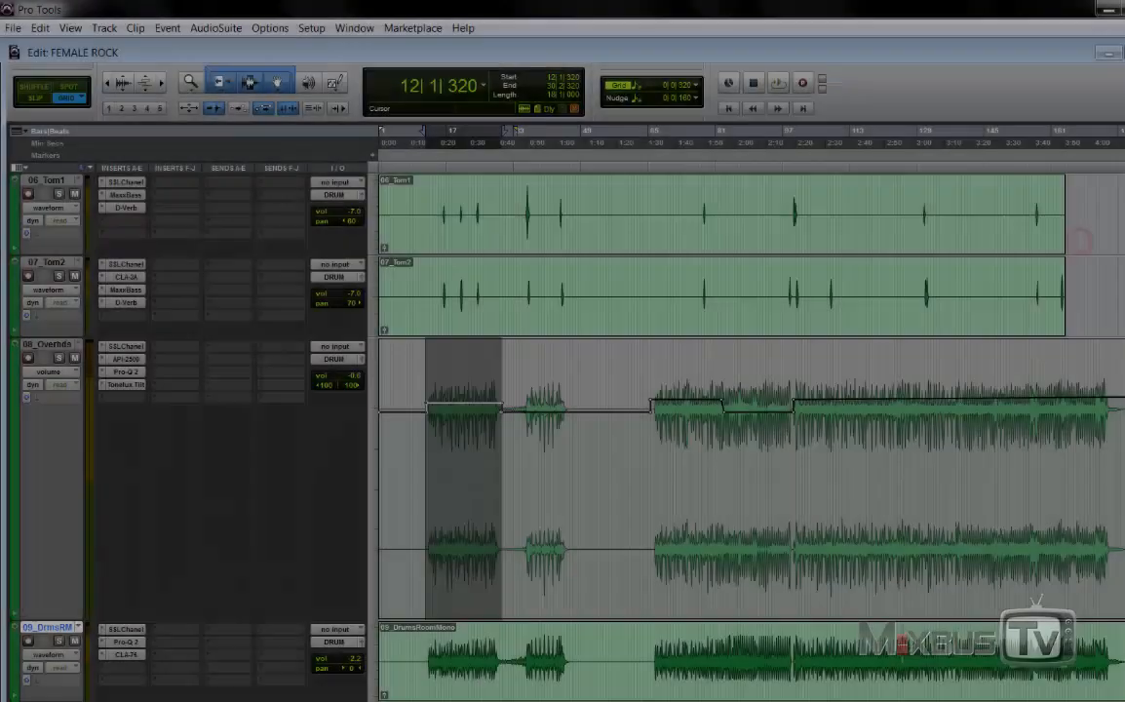
Find the Master track in the Edit window and review its SSLChannel settings, closing the plug-in window.
scroll(751, 419, down, 15)
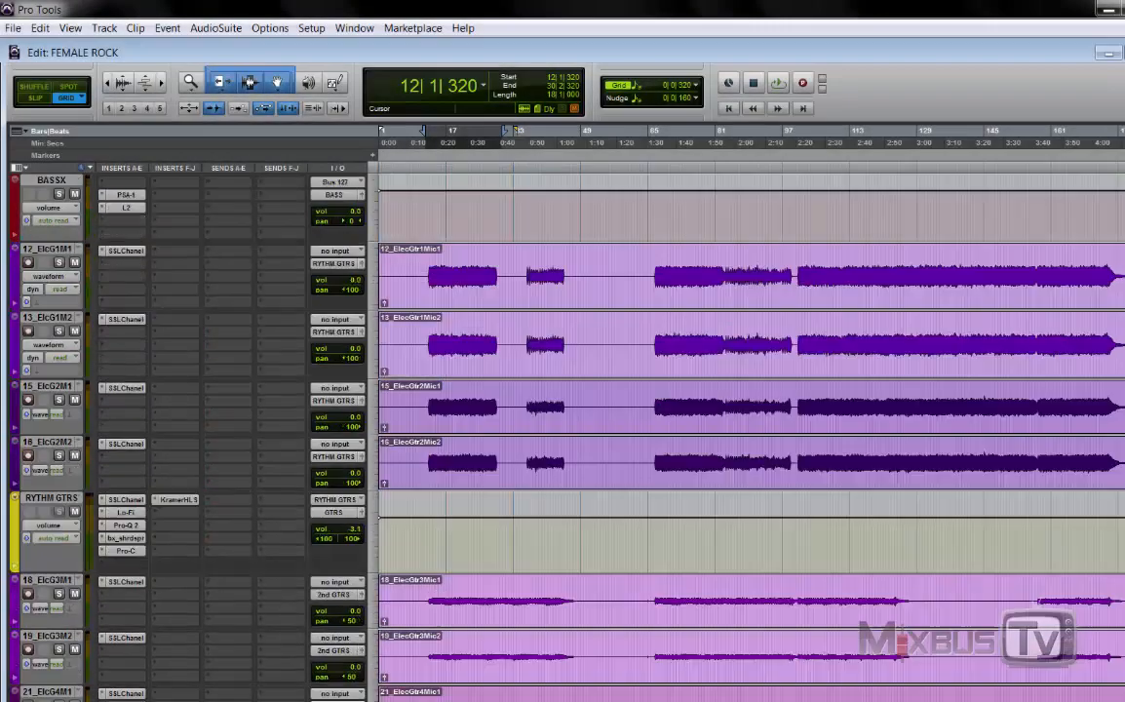
scroll(751, 419, down, 15)
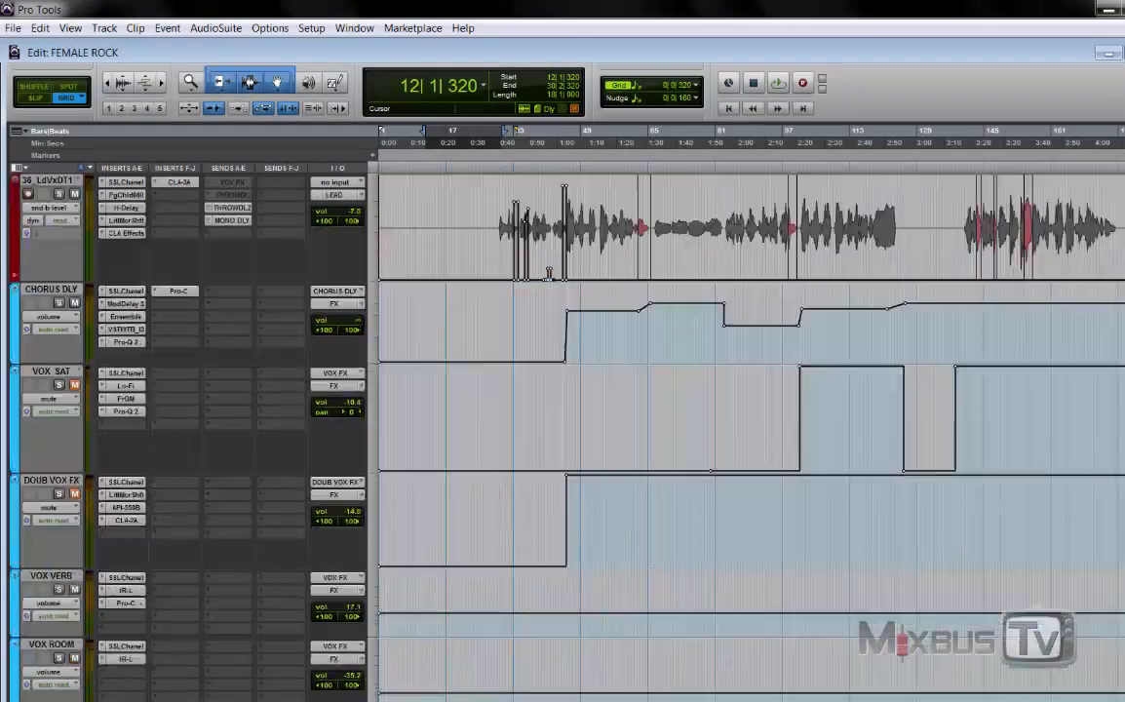
scroll(751, 419, down, 10)
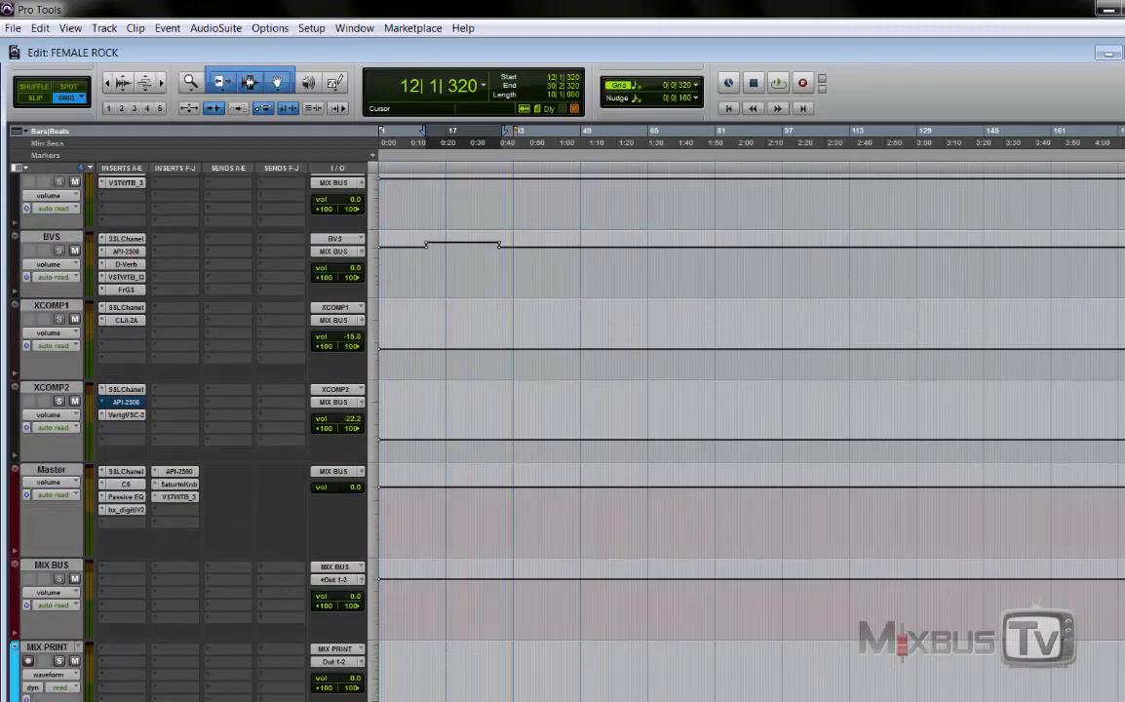
click(126, 472)
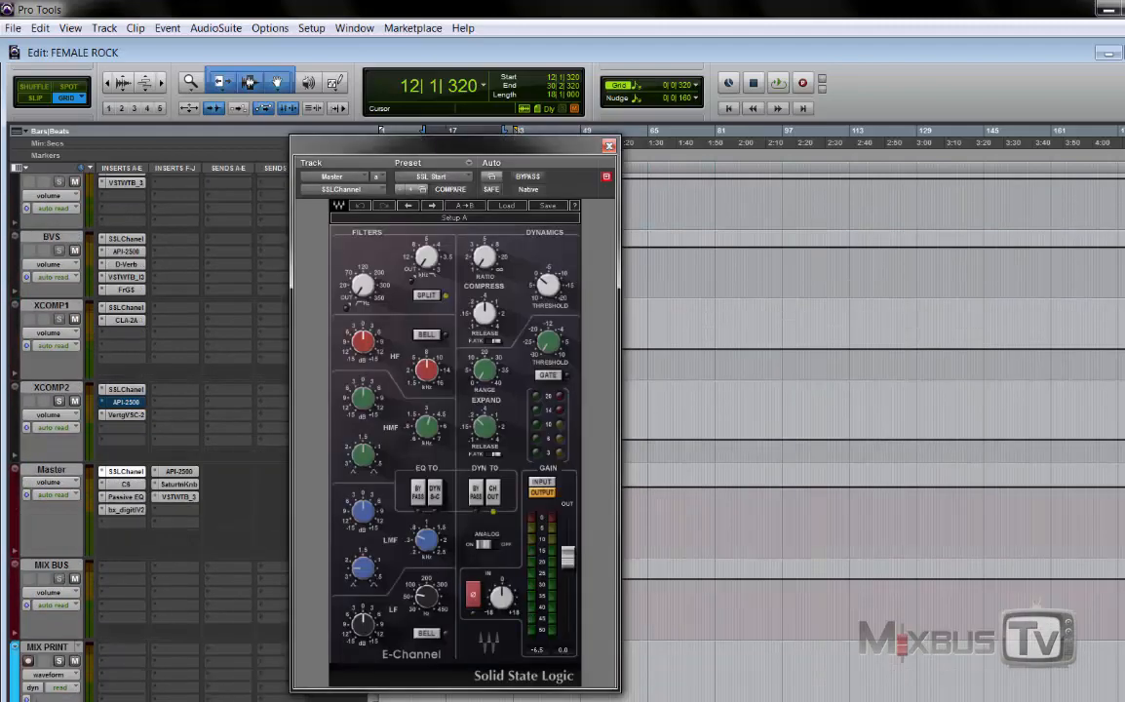
click(135, 472)
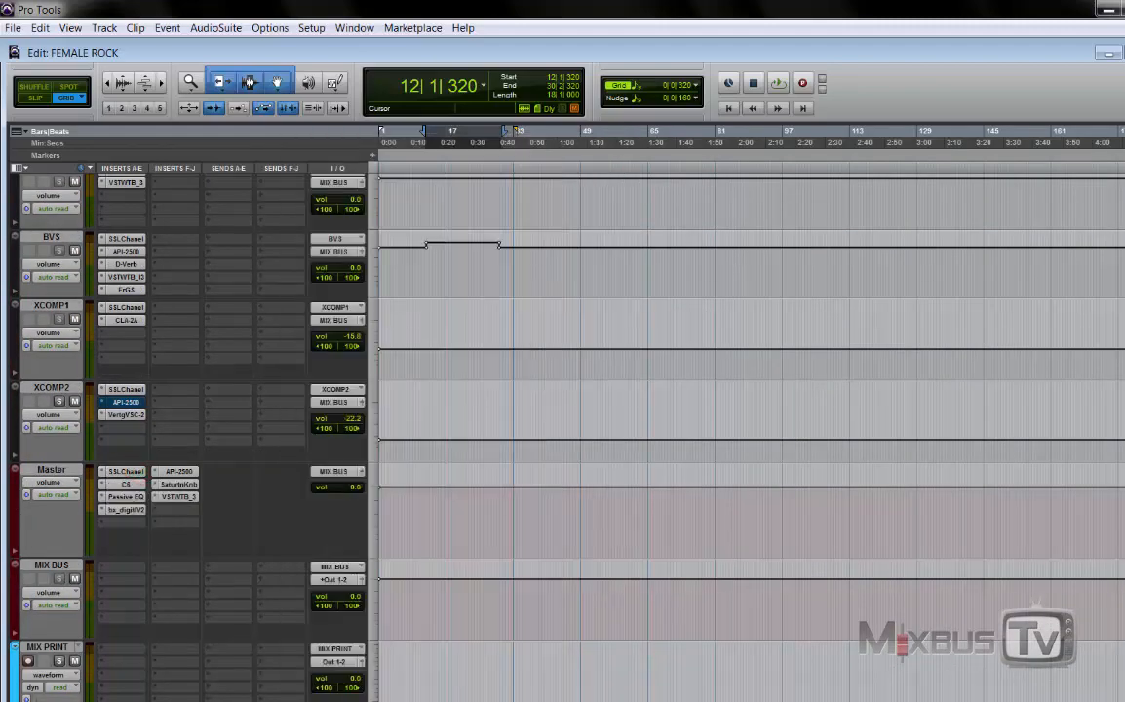
Open the C6 multiband compressor on the Master track, watch its bands work during playback, and stop.
click(135, 485)
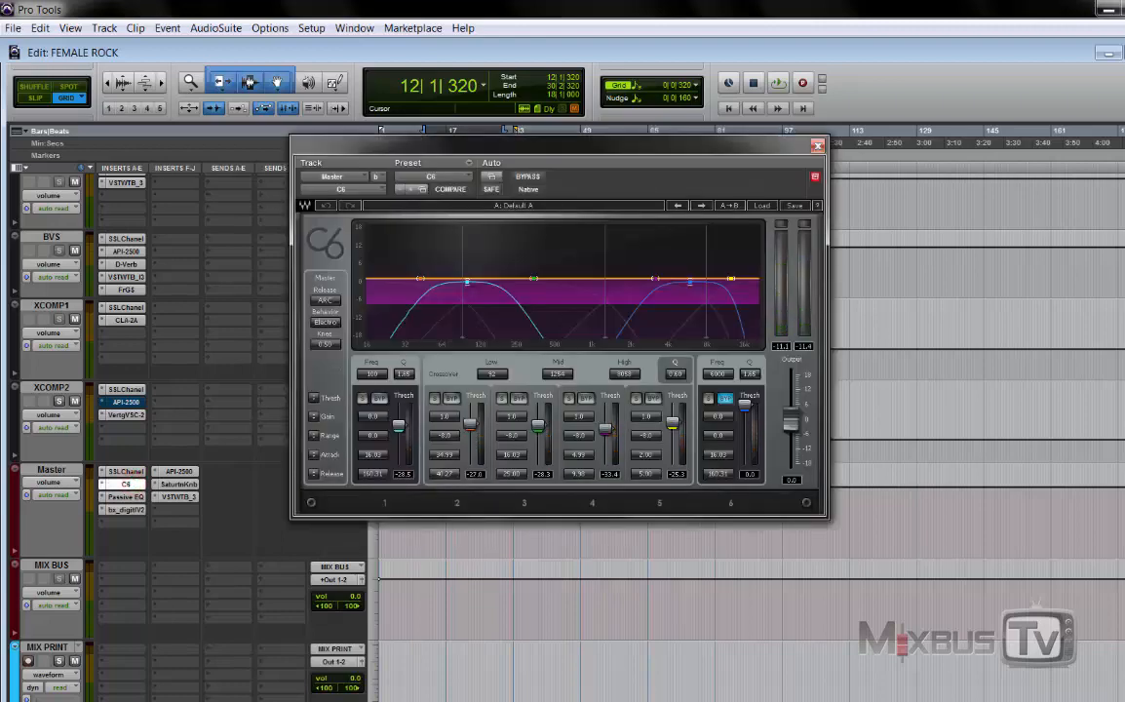
key(space)
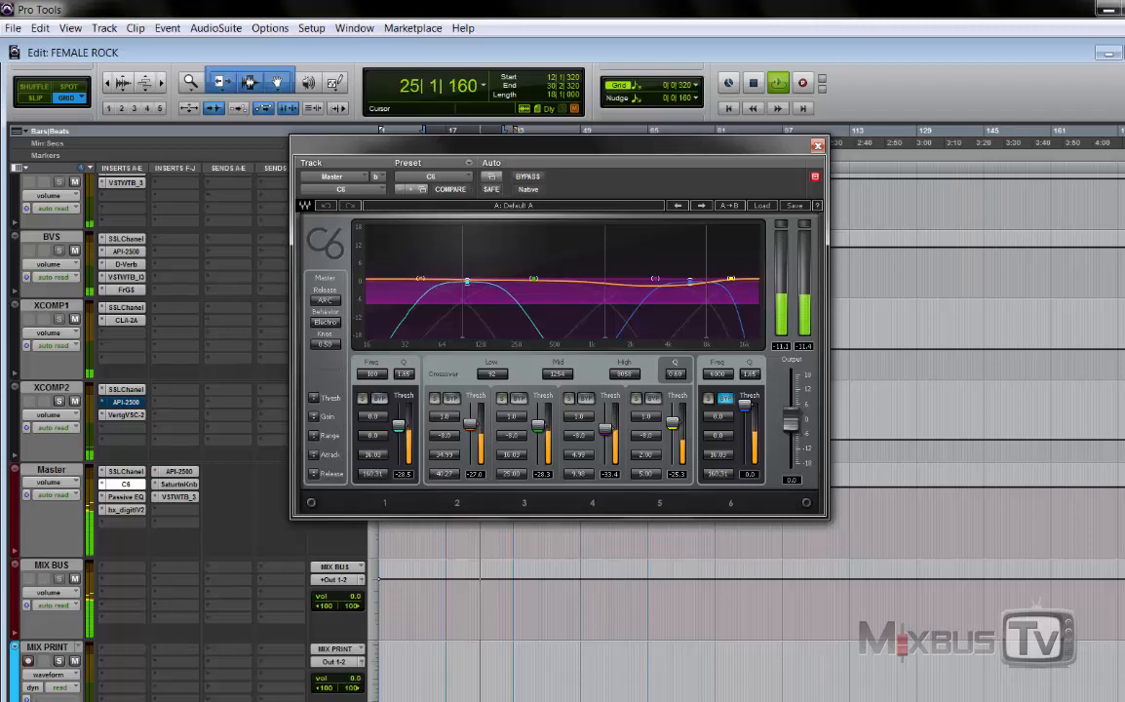
key(space)
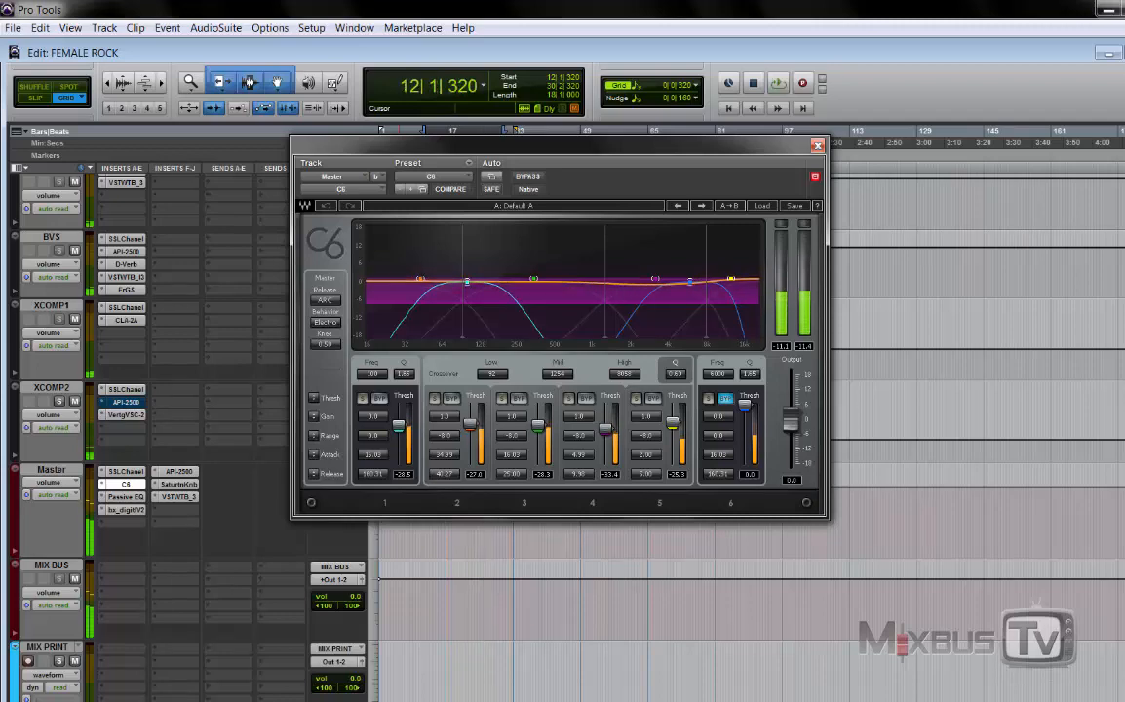
Open the Master's Passive EQ, move its window clear of the track controls, and audition it during playback.
click(125, 496)
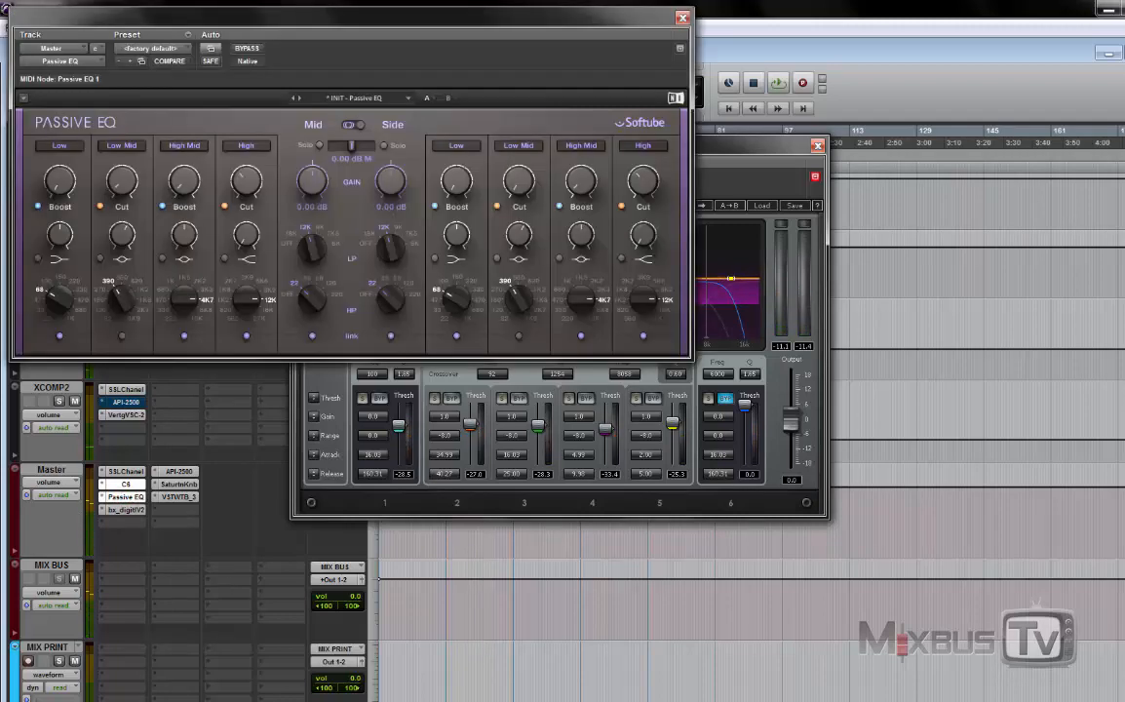
drag(351, 18, 483, 139)
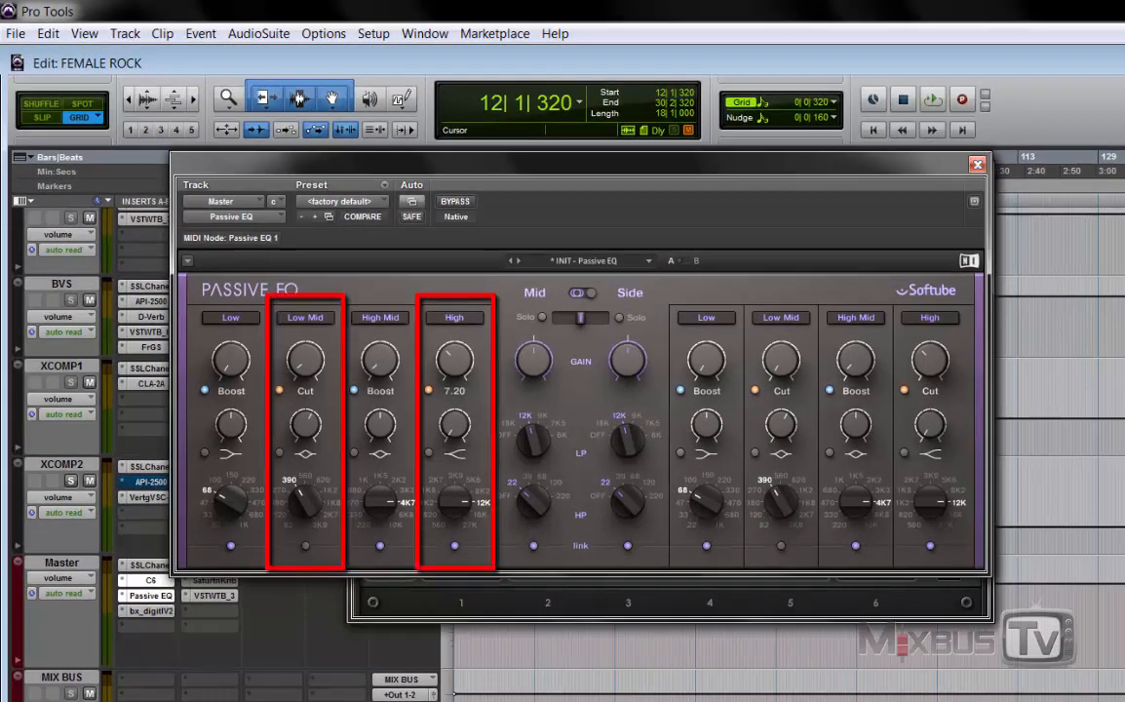
key(space)
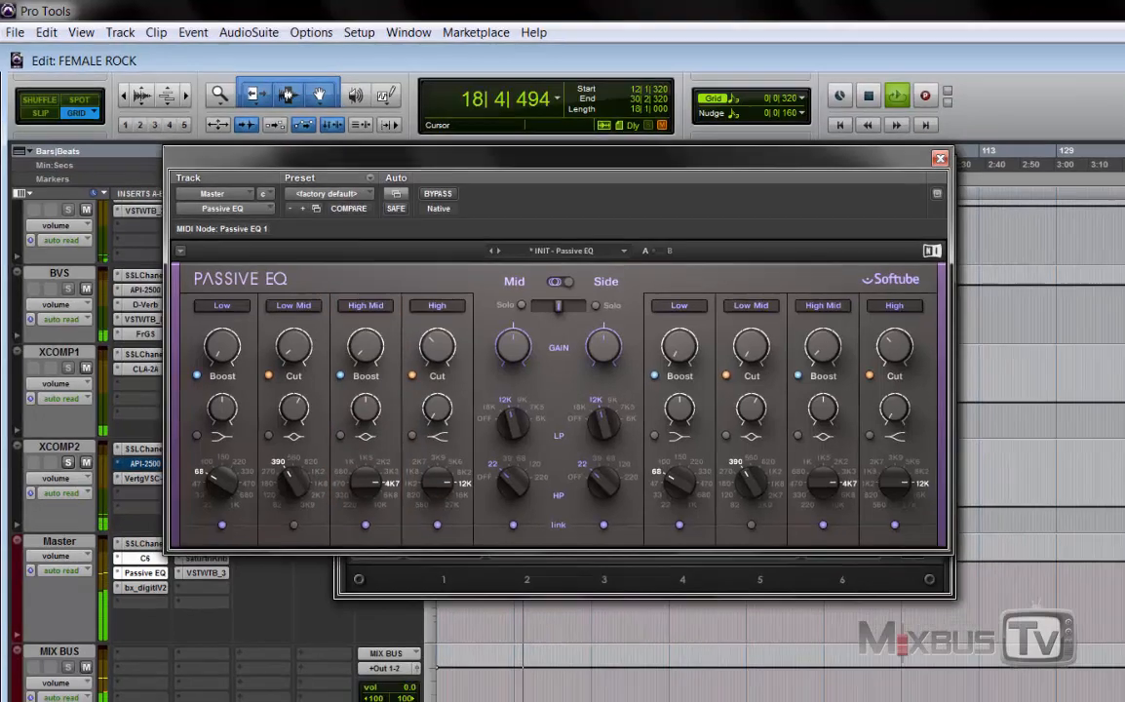
key(space)
Review the Master's bx_digital V2 with its full window in view and its API-2500 compressor during playback, and stop.
drag(792, 204, 1028, 256)
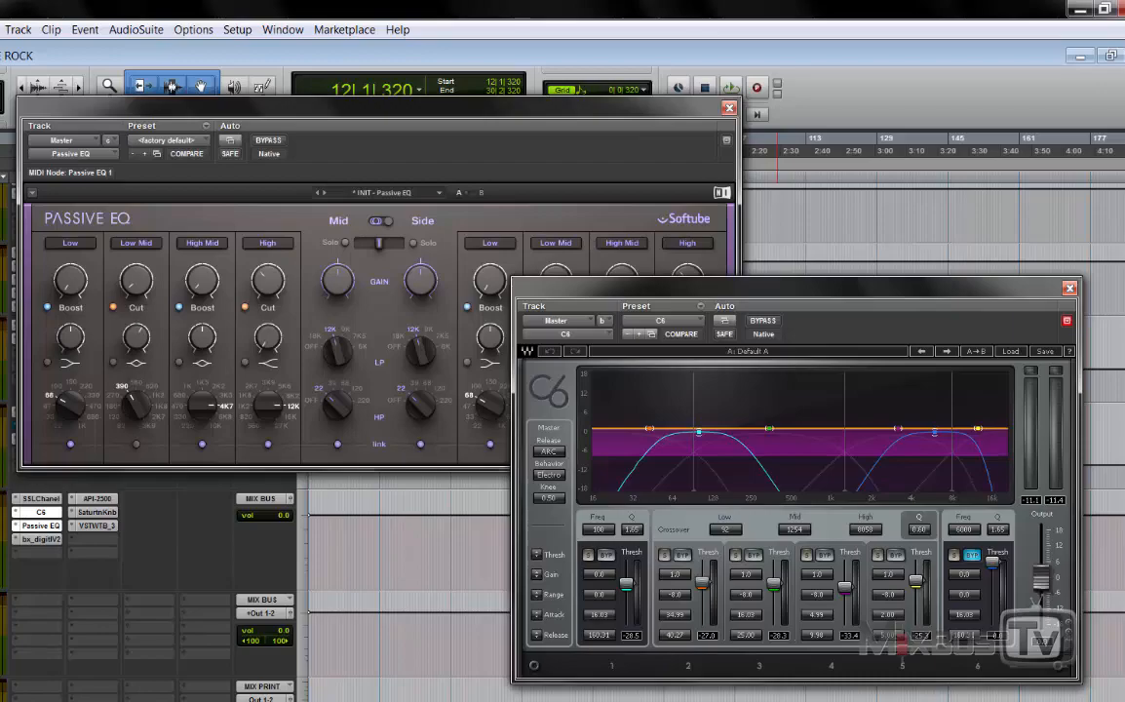
click(45, 540)
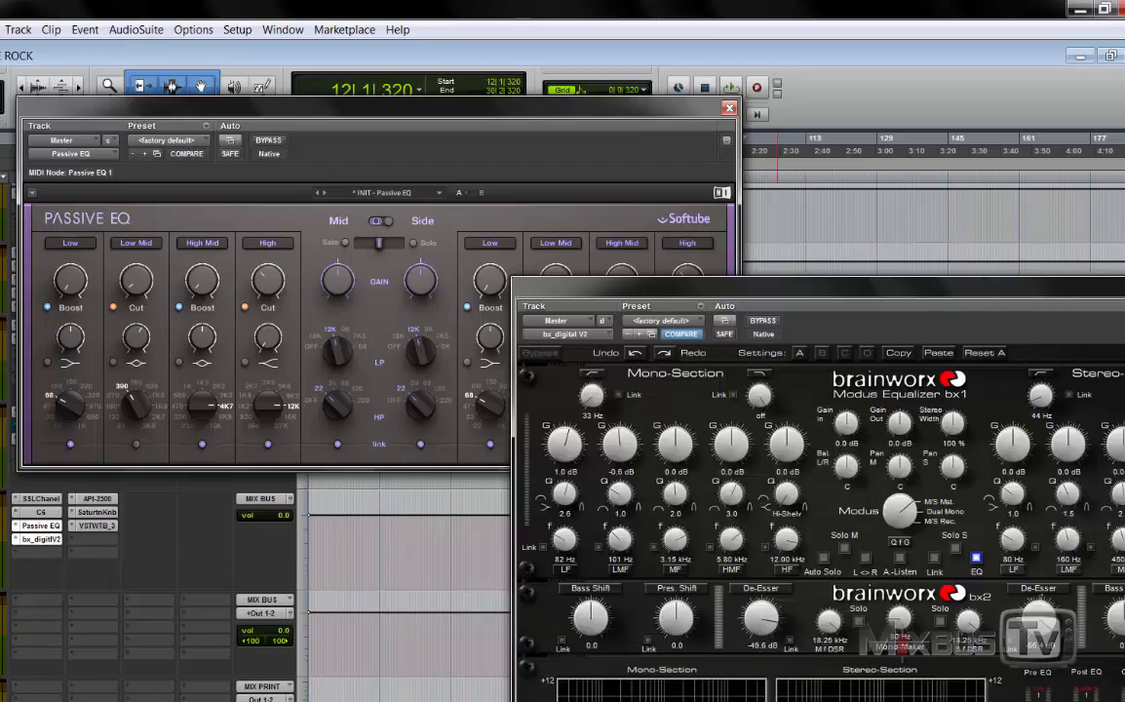
drag(819, 288, 605, 127)
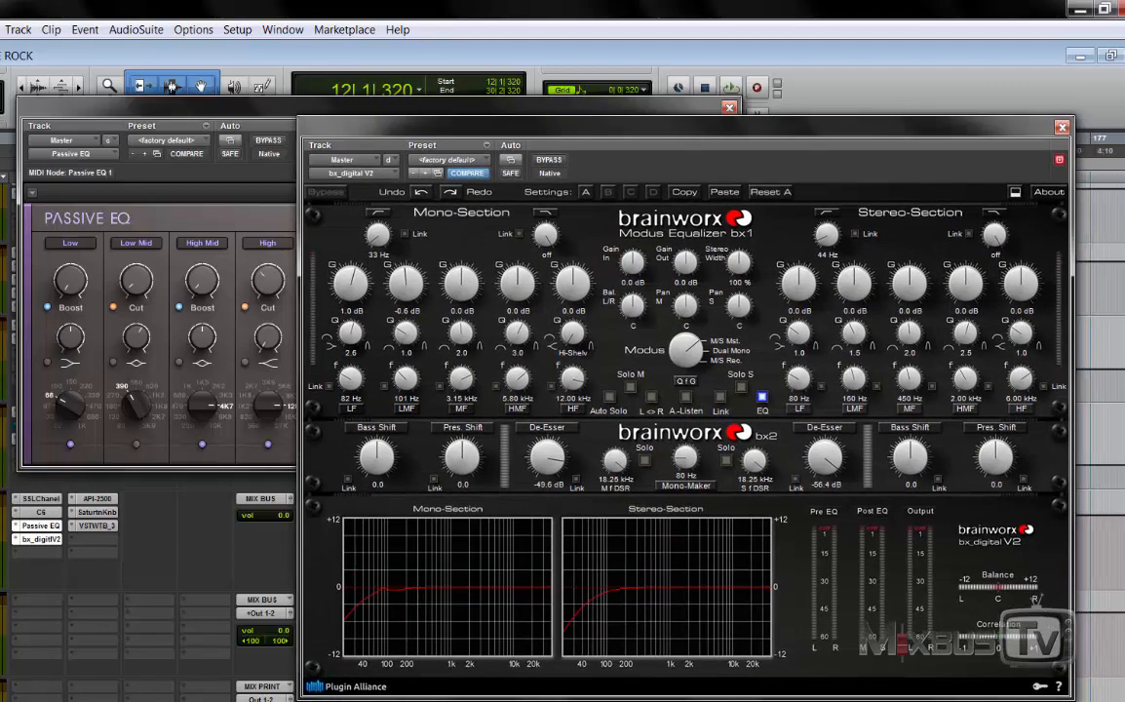
click(98, 498)
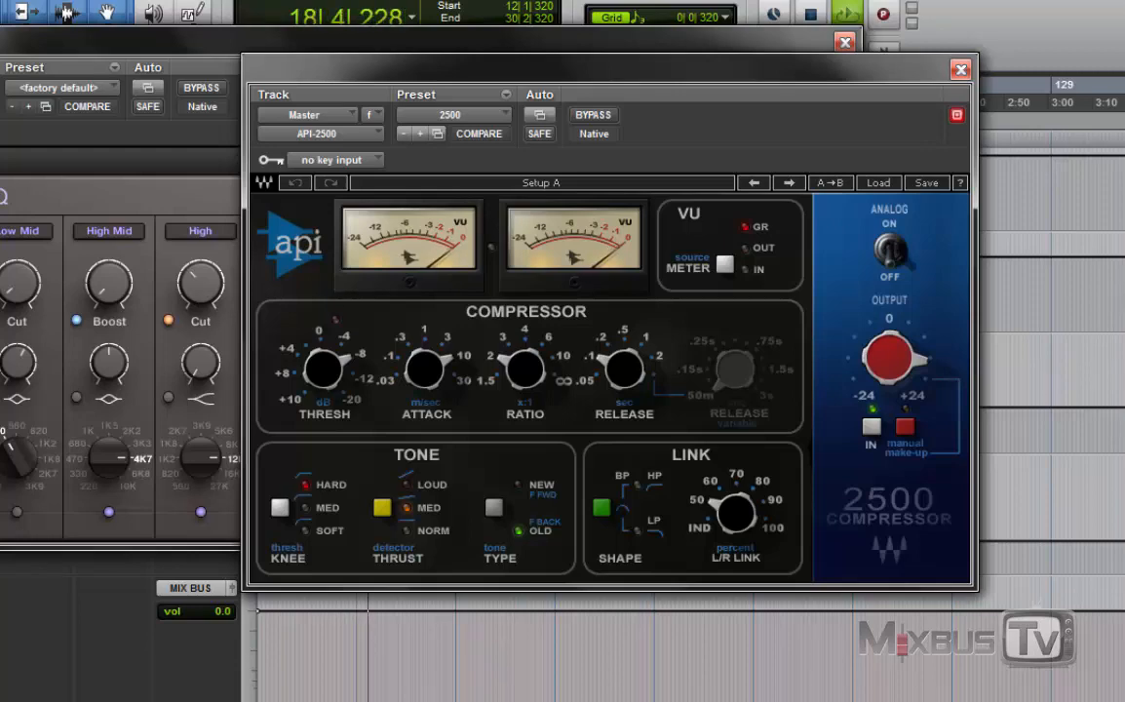
key(space)
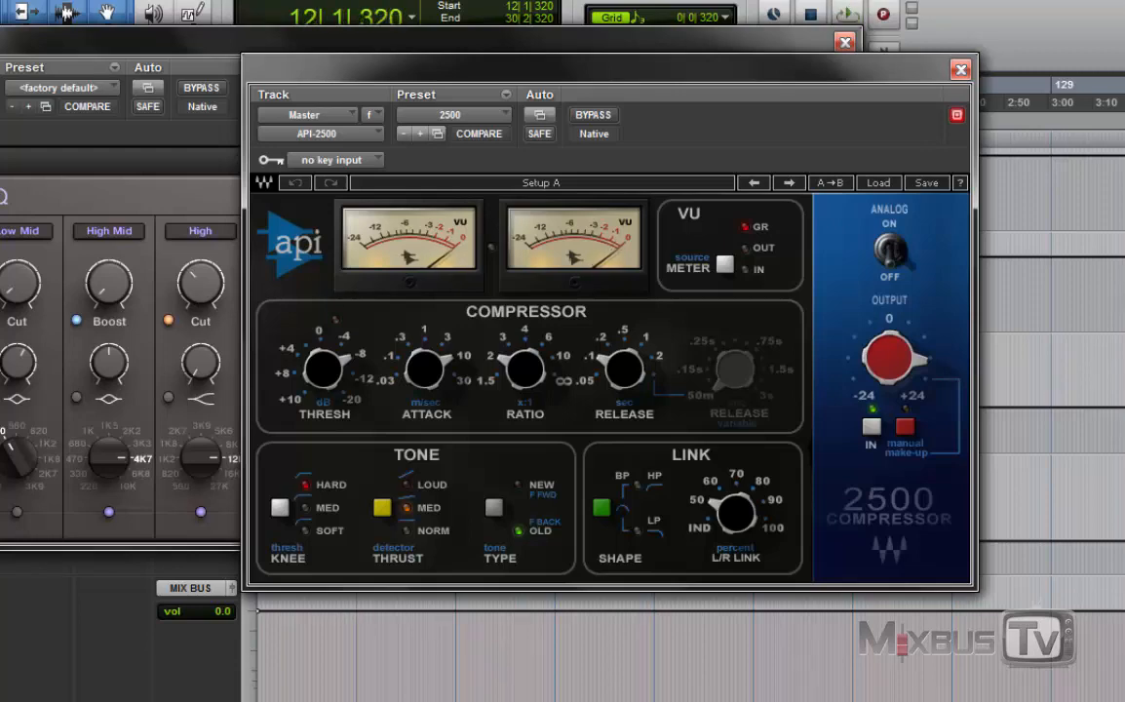